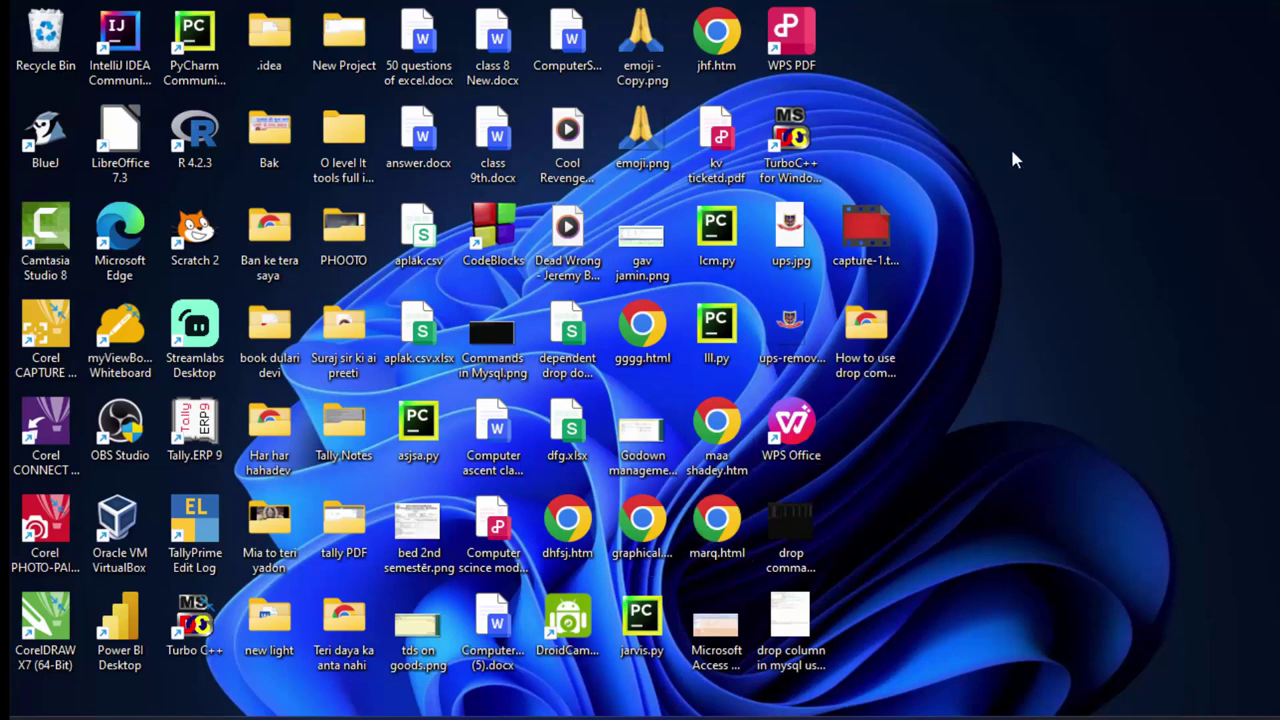
Step: Refresh the desktop, then launch MySQL Workbench 8.0 CE from a Start menu search for 'mysql'
{"action": "right_click", "coordinate": [1061, 263]}
{"action": "left_click", "coordinate": [1064, 238]}
{"action": "key", "text": "super"}
{"action": "type", "text": "mysq"}
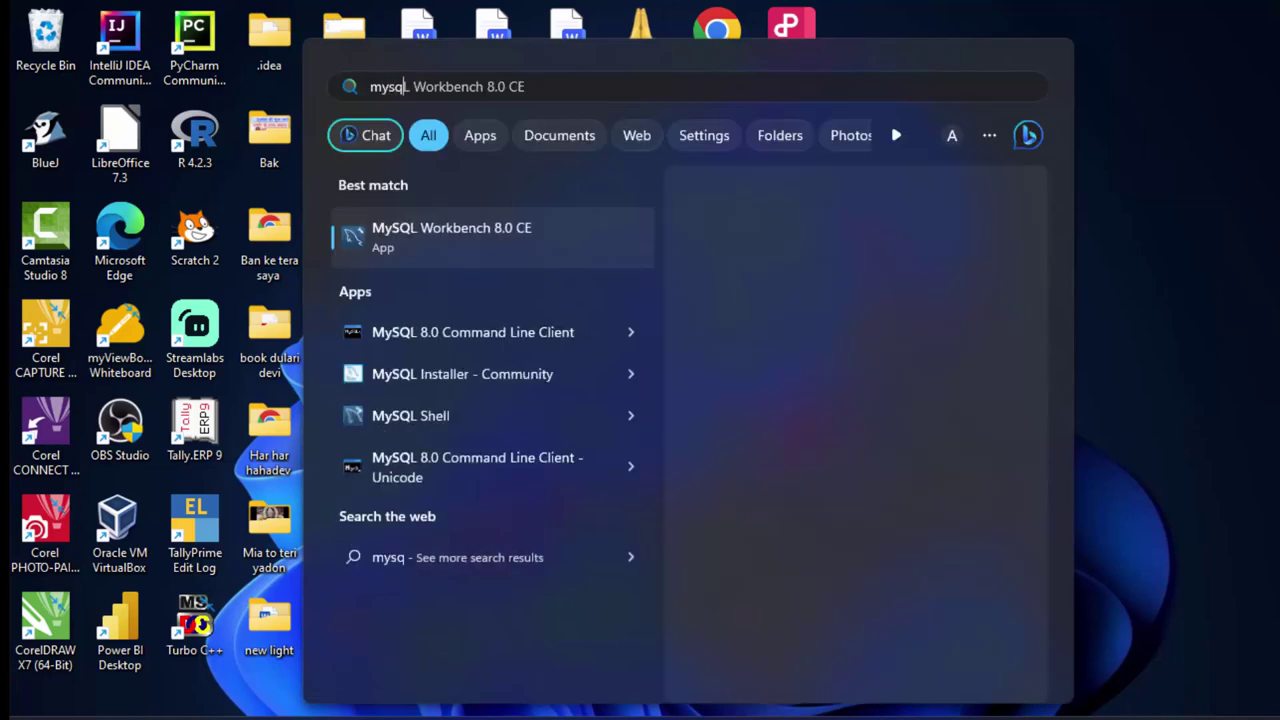
{"action": "type", "text": "l"}
{"action": "left_click", "coordinate": [430, 246]}
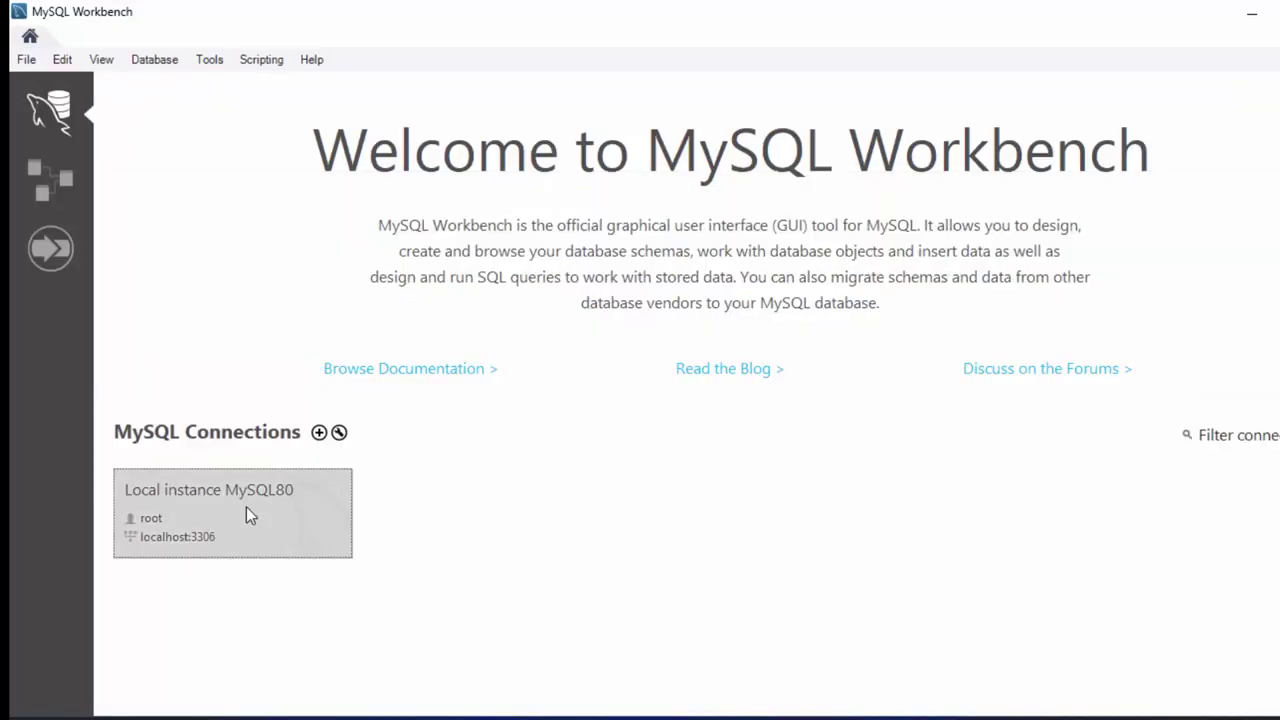
Step: Open the Local instance MySQL80 connection with a new empty query tab
{"action": "left_click", "coordinate": [246, 507]}
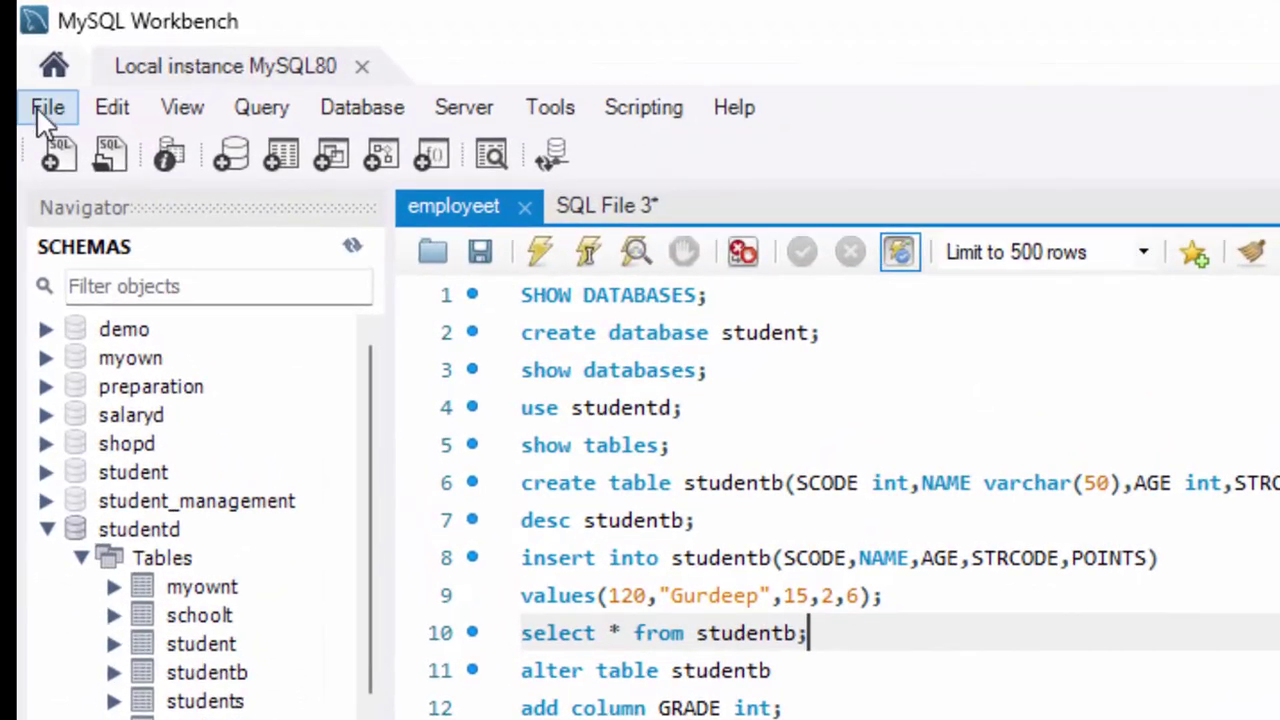
{"action": "left_click", "coordinate": [45, 112]}
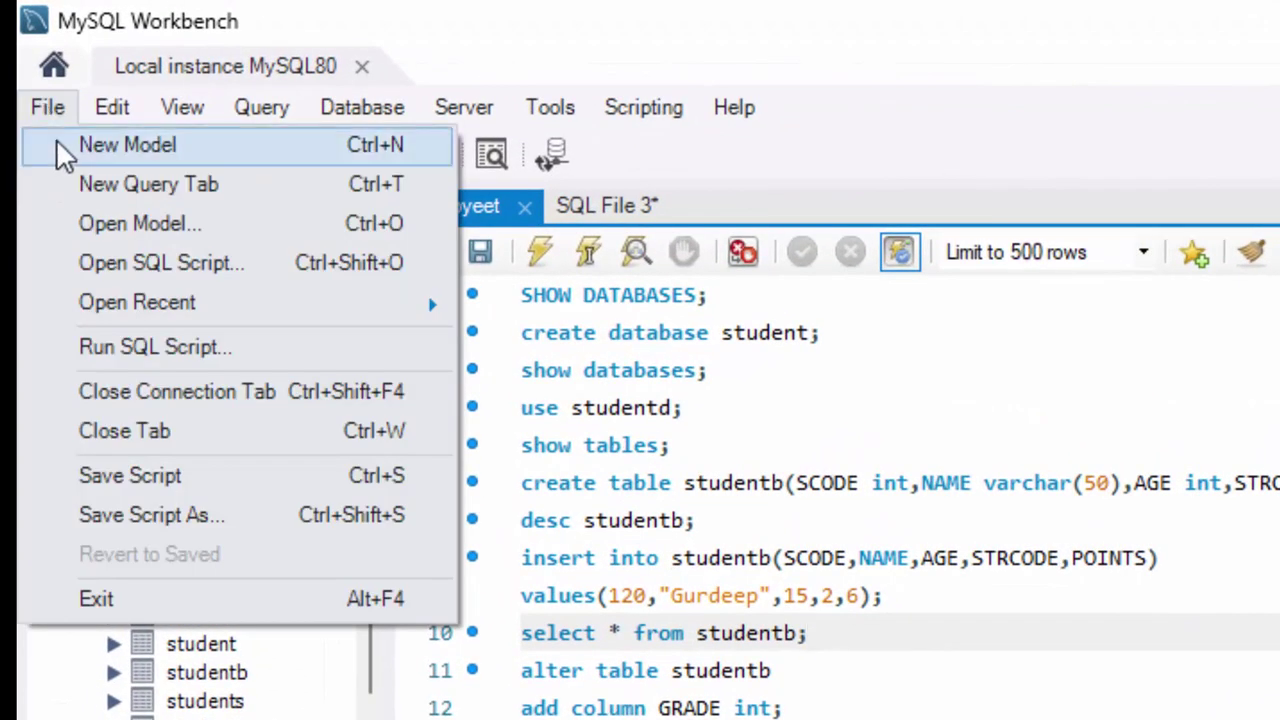
{"action": "left_click", "coordinate": [70, 180]}
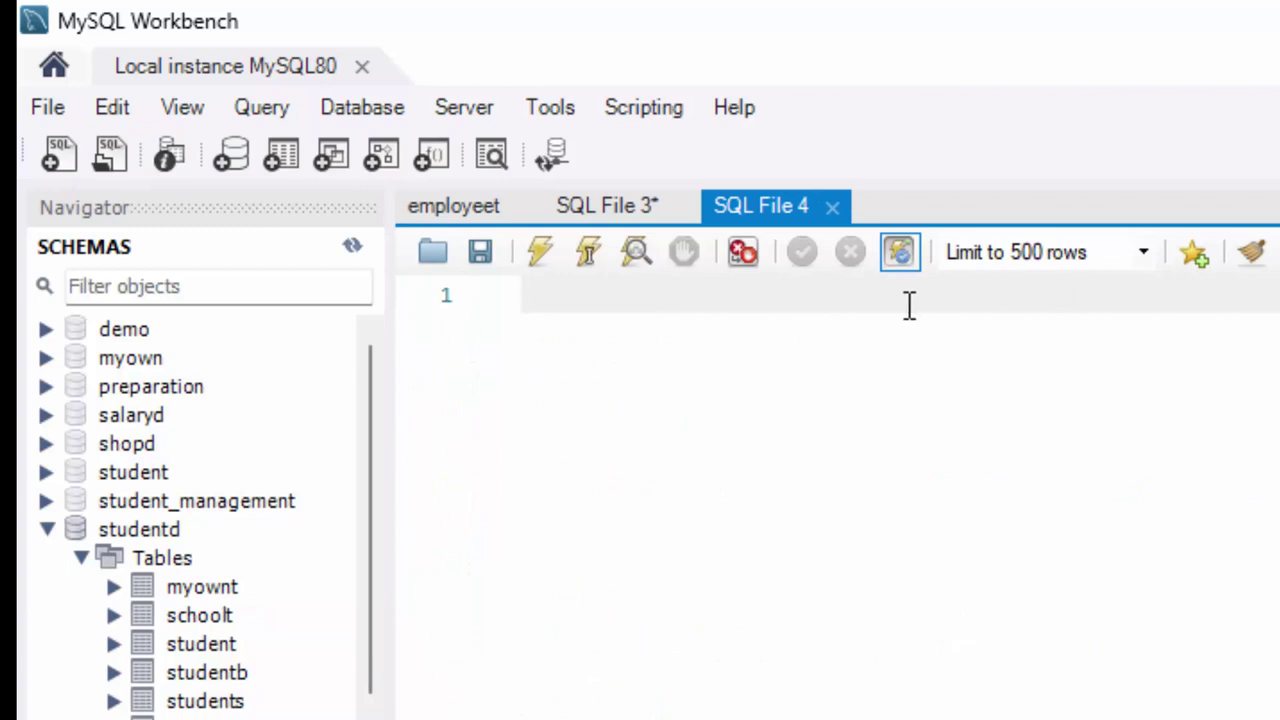
Step: Write and execute 'create database Schh;', getting 1 row affected
{"action": "type", "text": "c"}
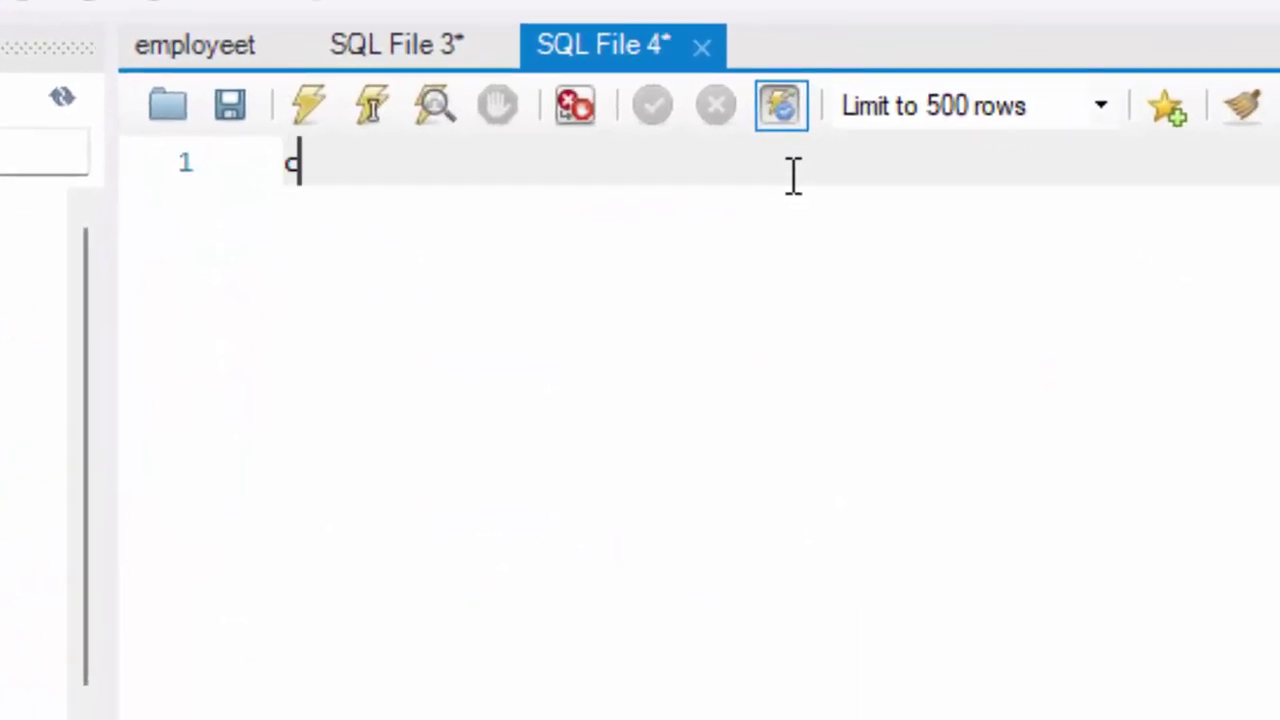
{"action": "type", "text": "reatedat"}
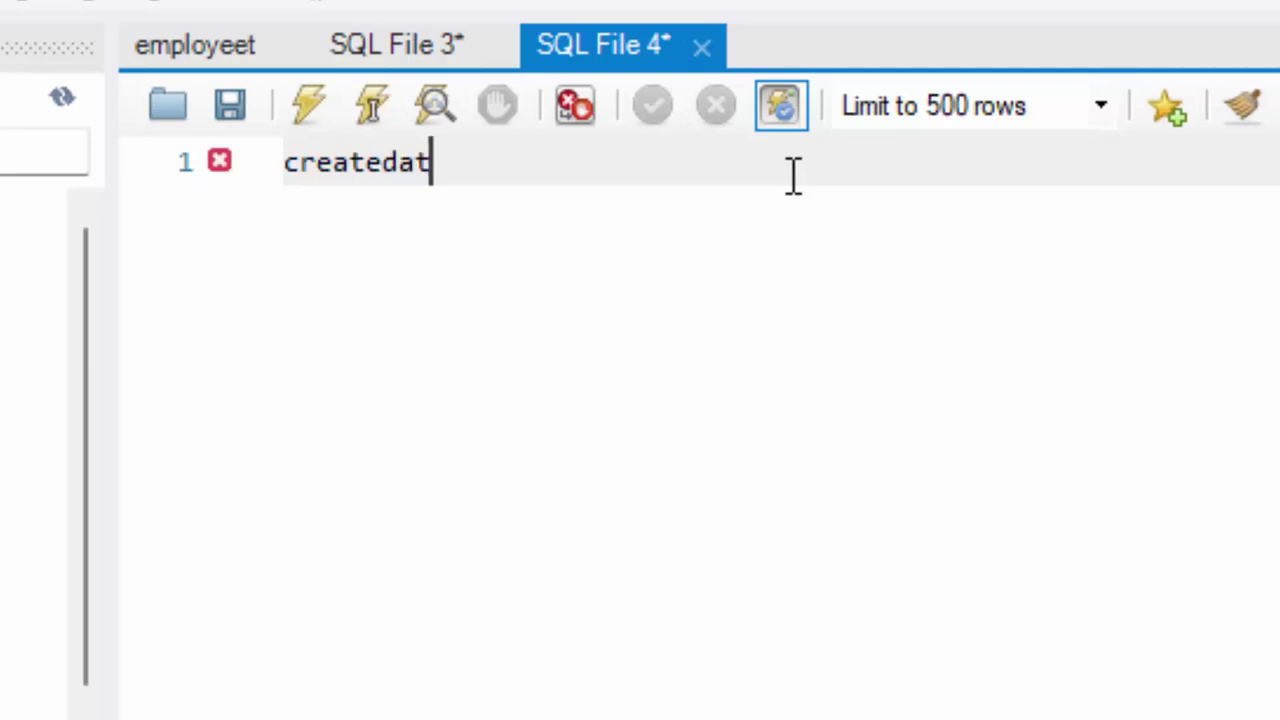
{"action": "type", "text": "abse"}
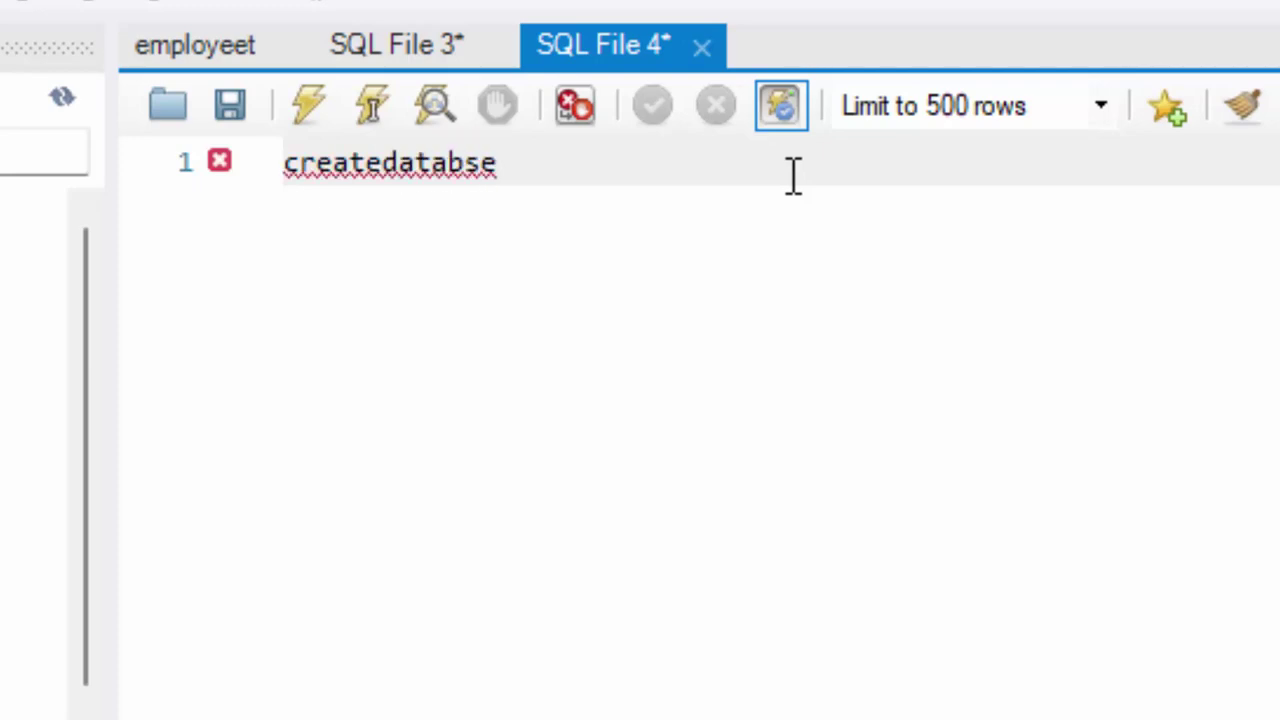
{"action": "key", "text": "BackSpace"}
{"action": "key", "text": "BackSpace"}
{"action": "key", "text": "BackSpace"}
{"action": "key", "text": "BackSpace"}
{"action": "key", "text": "BackSpace"}
{"action": "key", "text": "BackSpace"}
{"action": "key", "text": "BackSpace"}
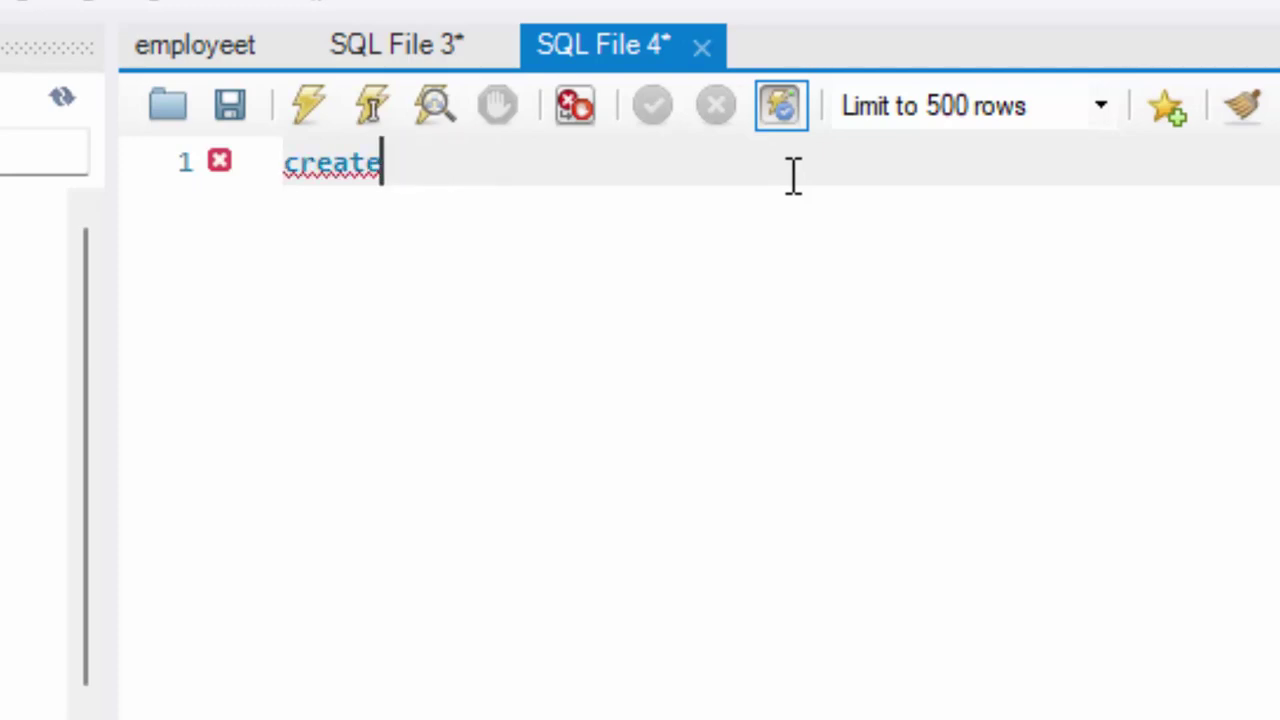
{"action": "type", "text": "databa"}
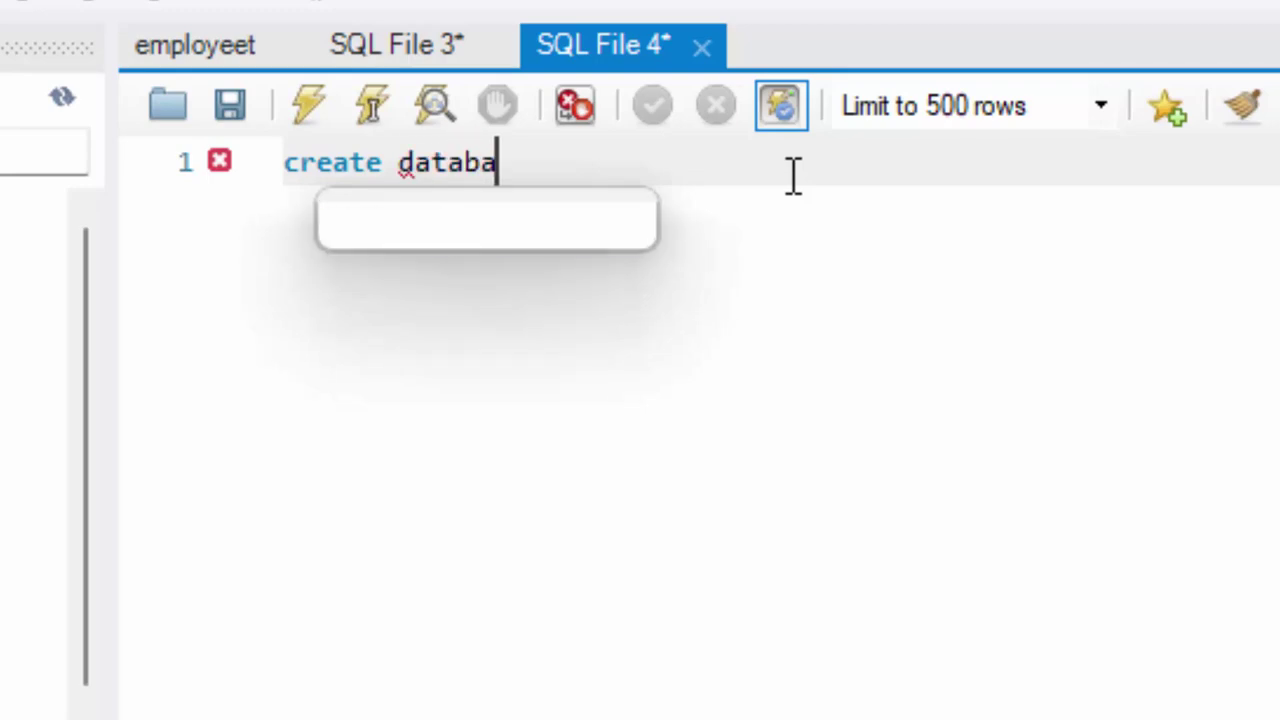
{"action": "type", "text": "se "}
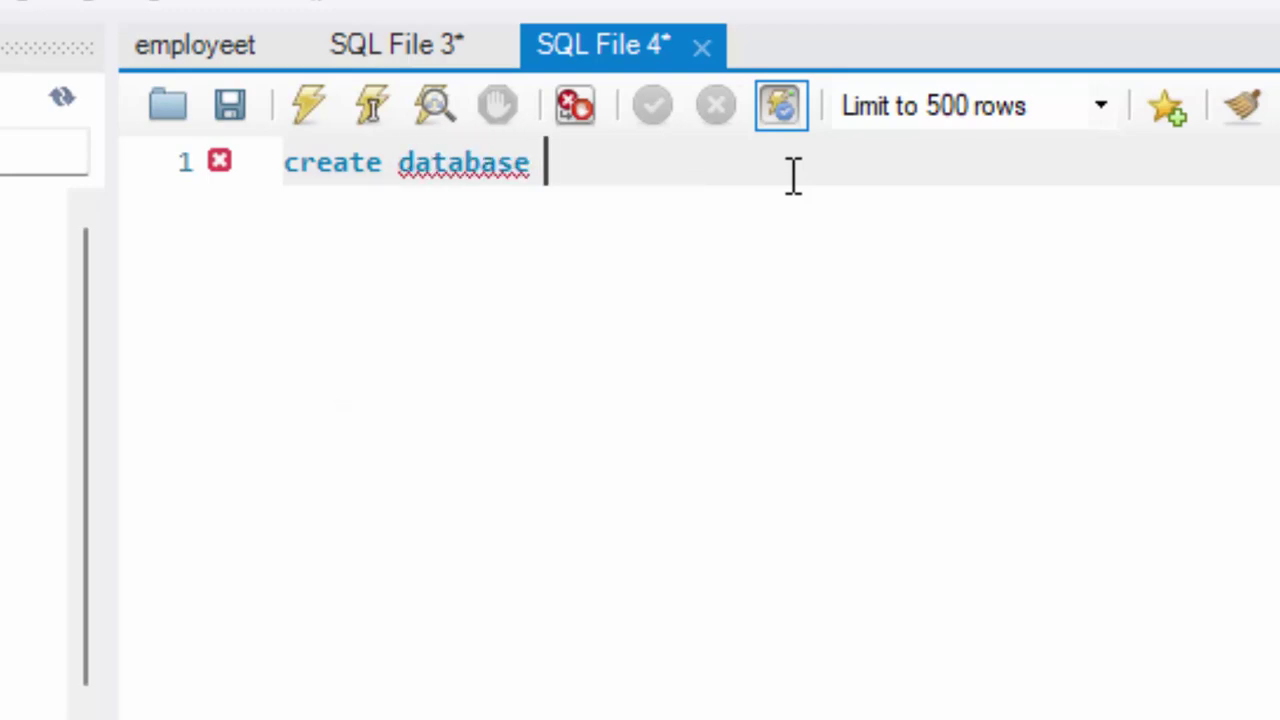
{"action": "type", "text": "Schh"}
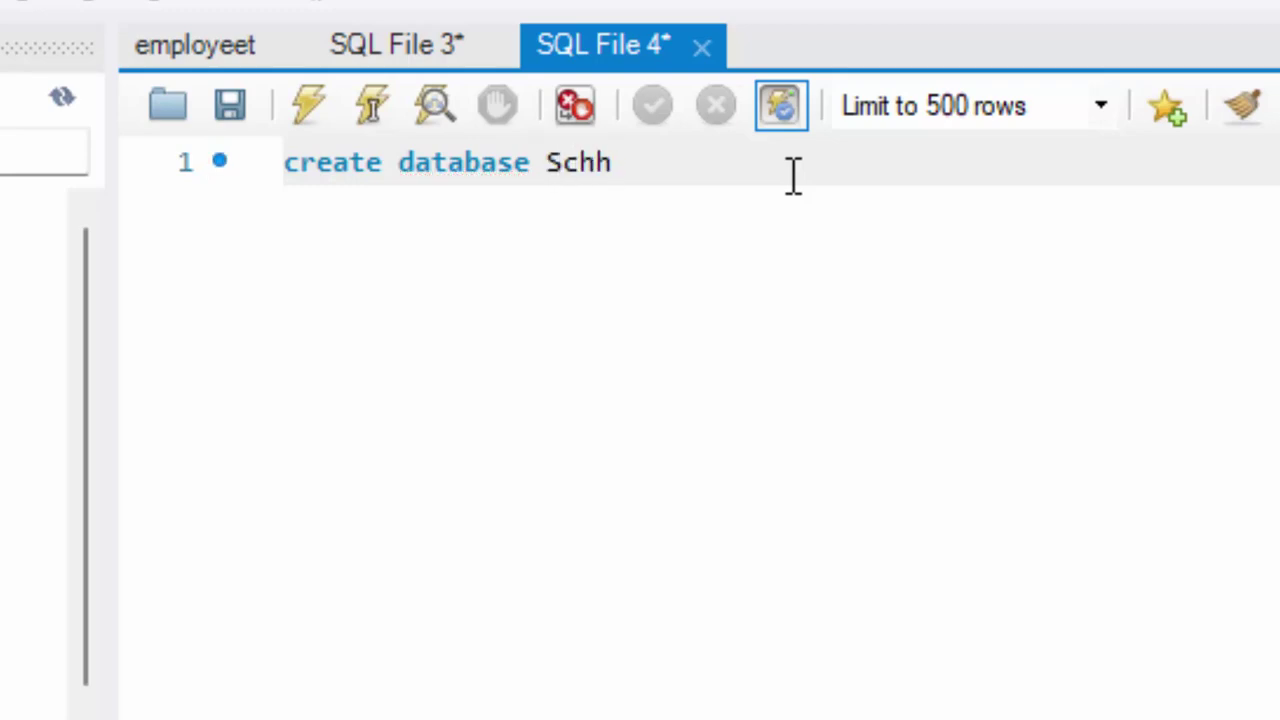
{"action": "type", "text": ";"}
{"action": "left_click_drag", "start_coordinate": [792, 175], "coordinate": [149, 186]}
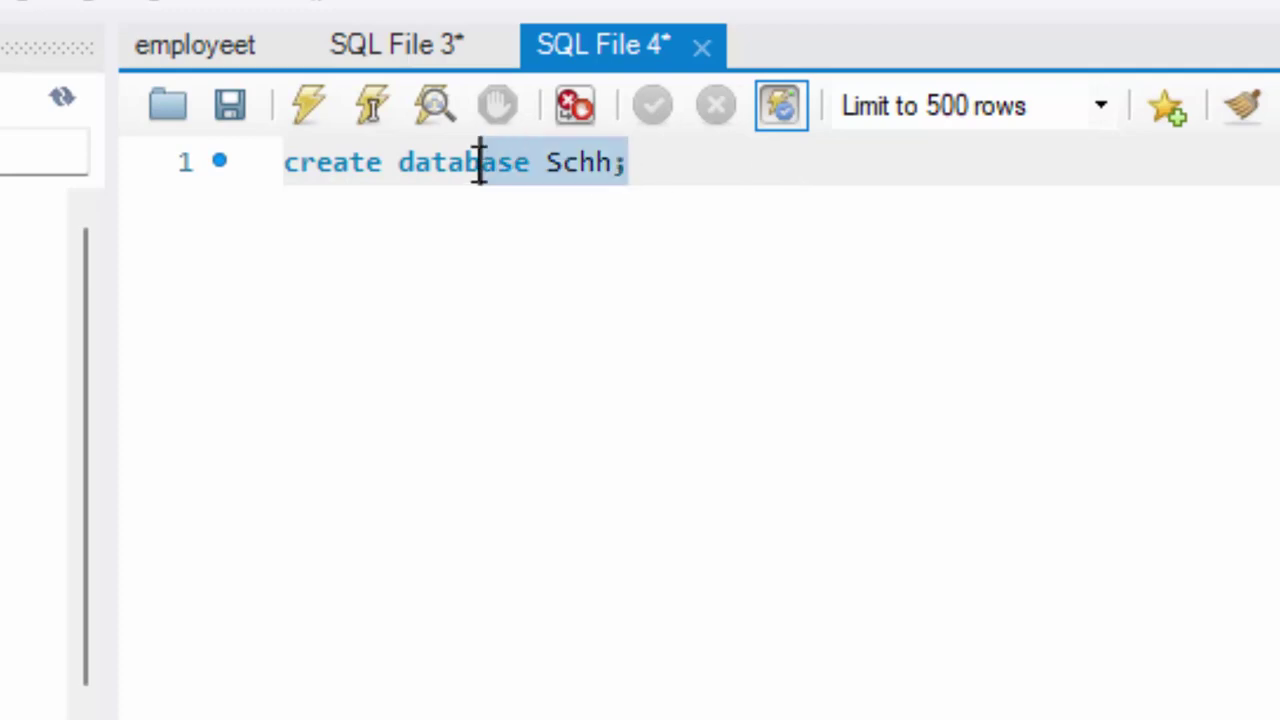
{"action": "left_click", "coordinate": [246, 84]}
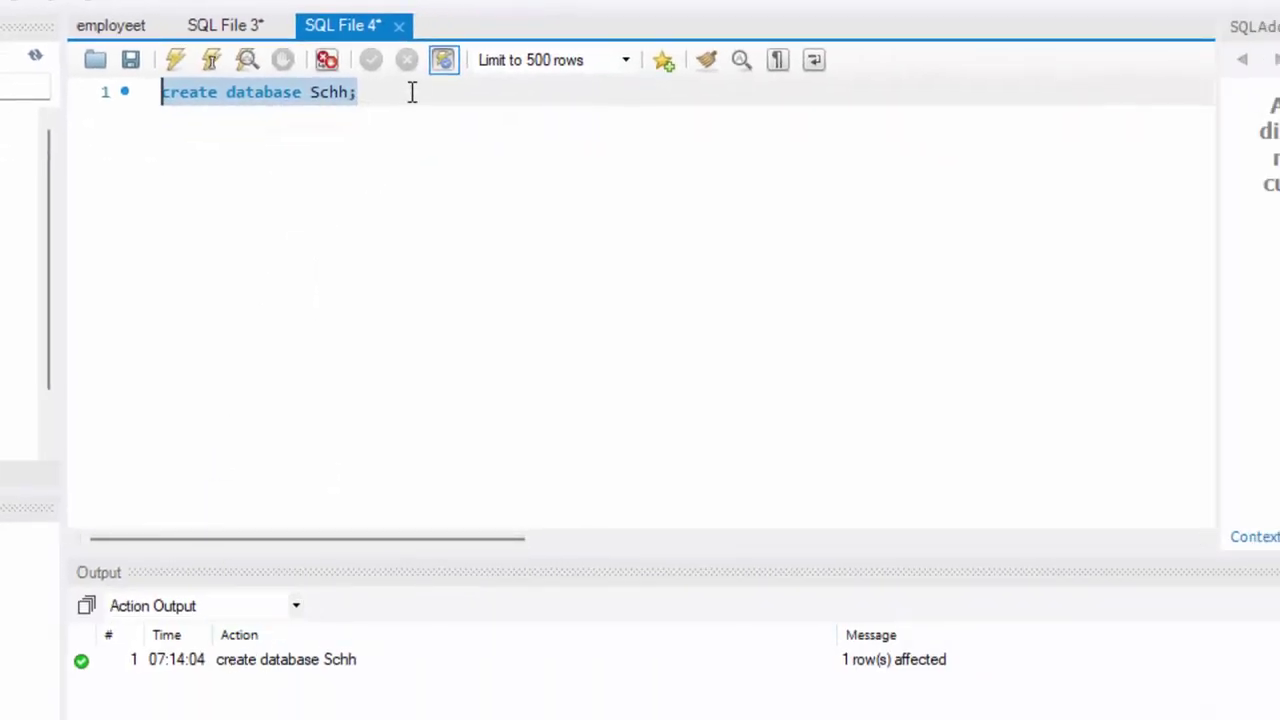
{"action": "left_click", "coordinate": [411, 92]}
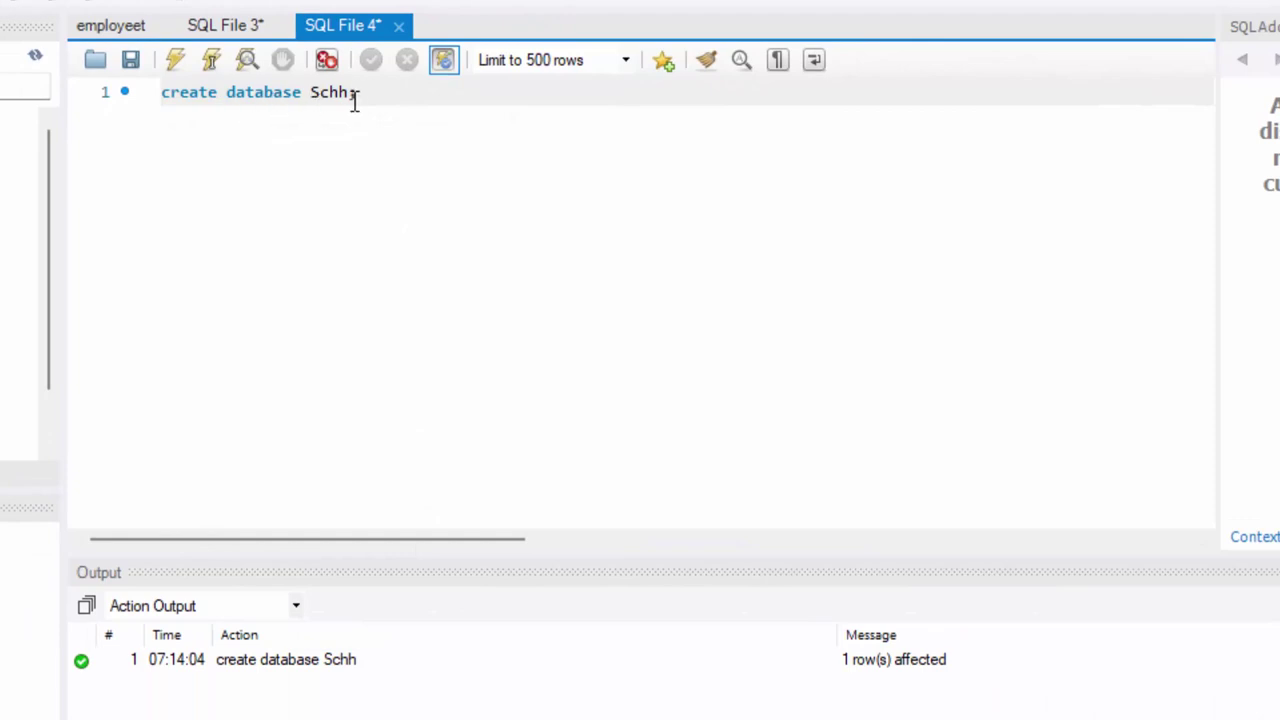
Step: Add a 'show databases;' statement on line 2 and select it
{"action": "key", "text": "Return"}
{"action": "type", "text": "sh"}
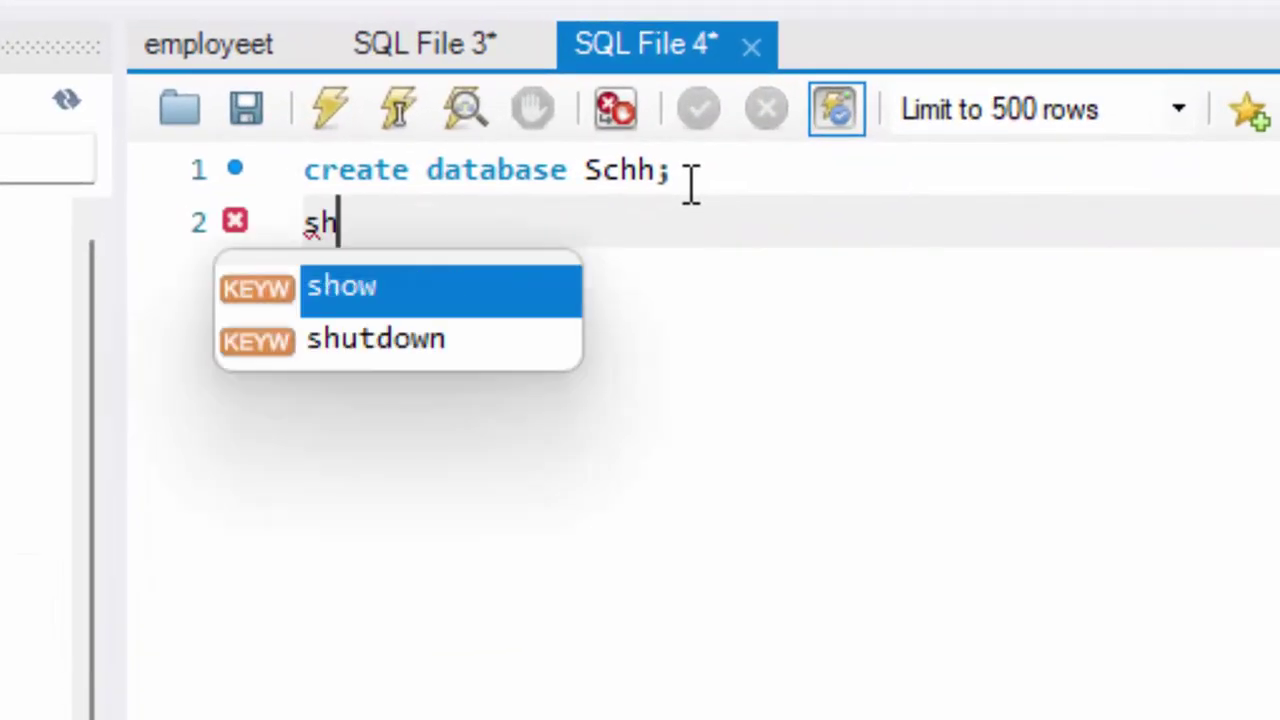
{"action": "key", "text": "Return"}
{"action": "type", "text": "dtab"}
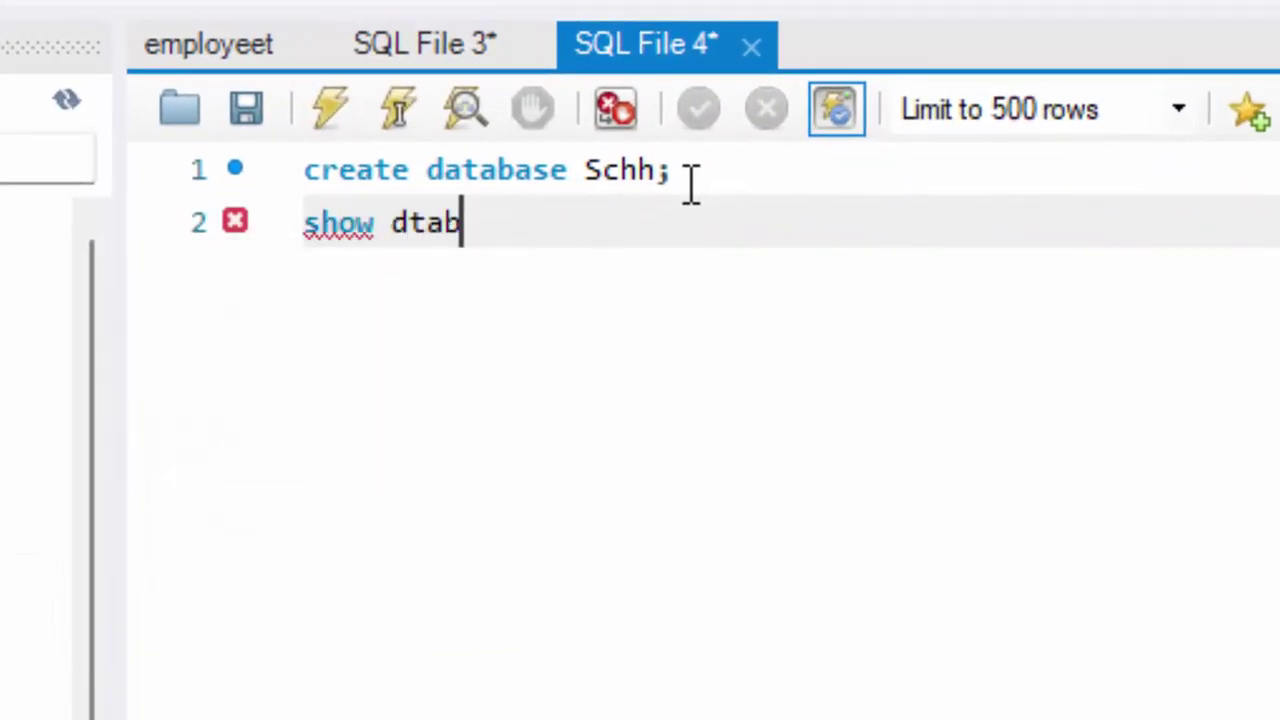
{"action": "type", "text": "ases;"}
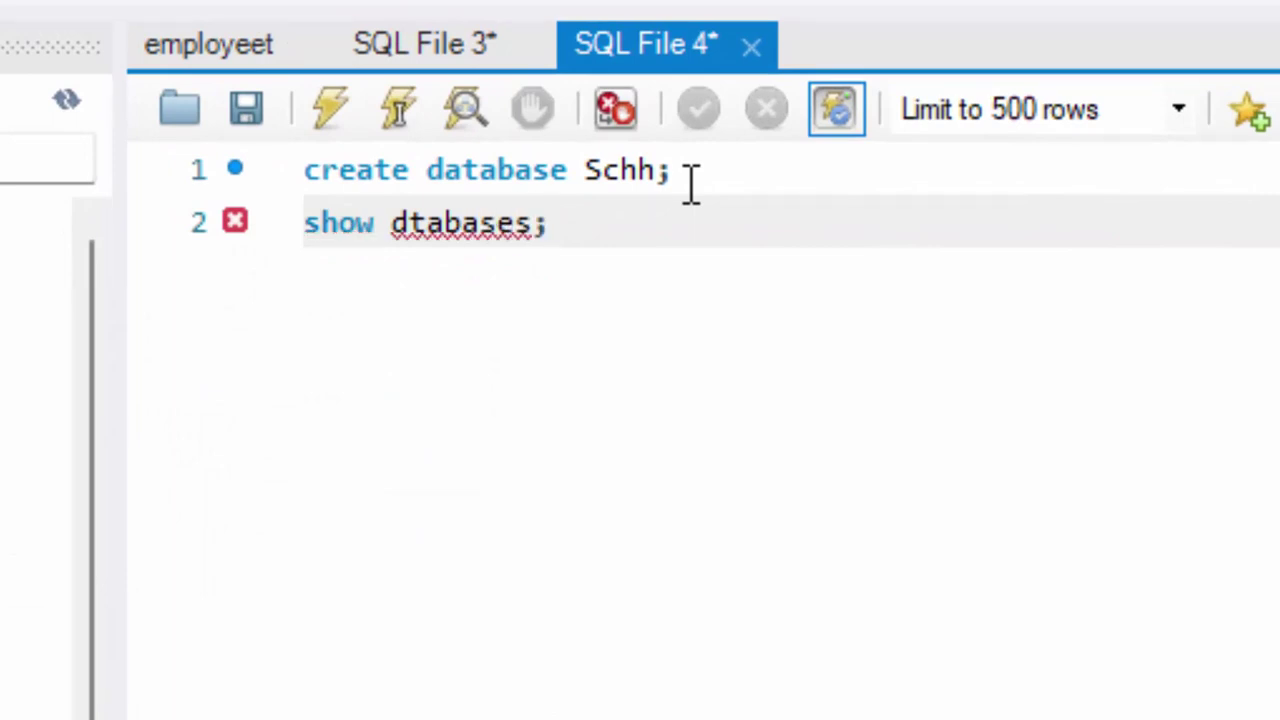
{"action": "left_click", "coordinate": [412, 230]}
{"action": "type", "text": "a"}
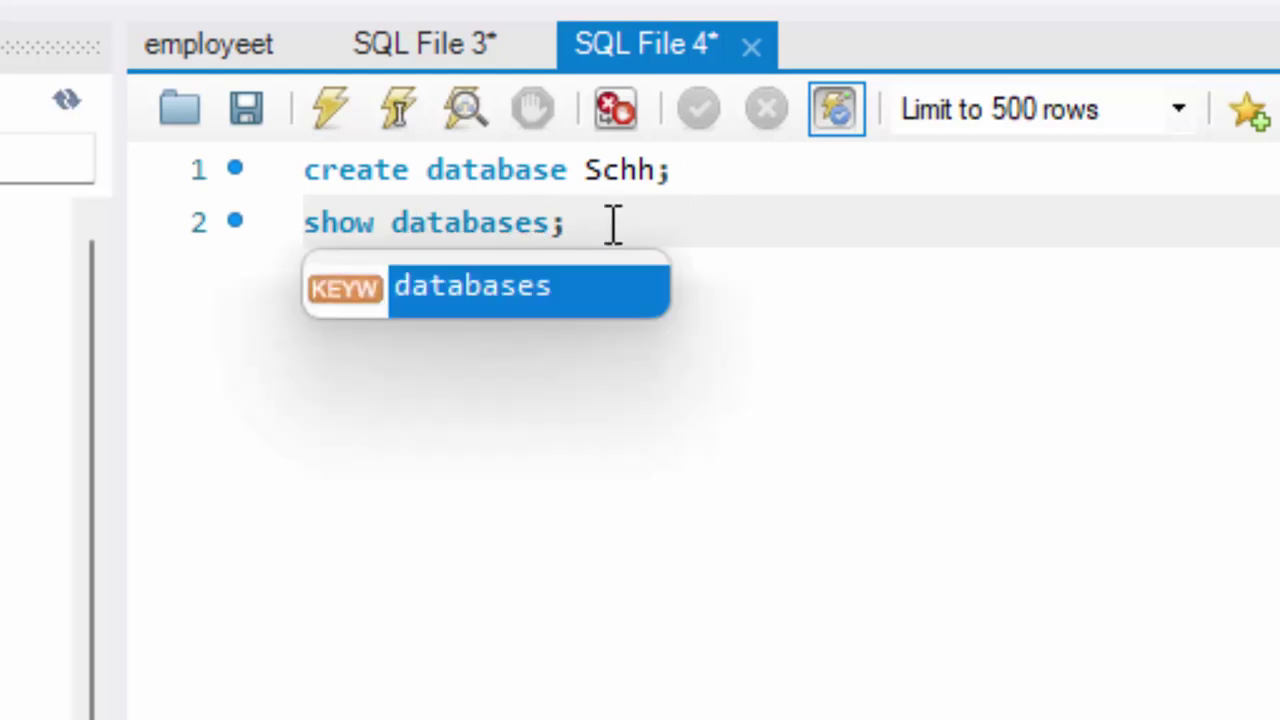
{"action": "key", "text": "Escape"}
{"action": "key", "text": "shift+Home"}
{"action": "key", "text": "shift+Up"}
{"action": "key", "text": "shift+Down"}
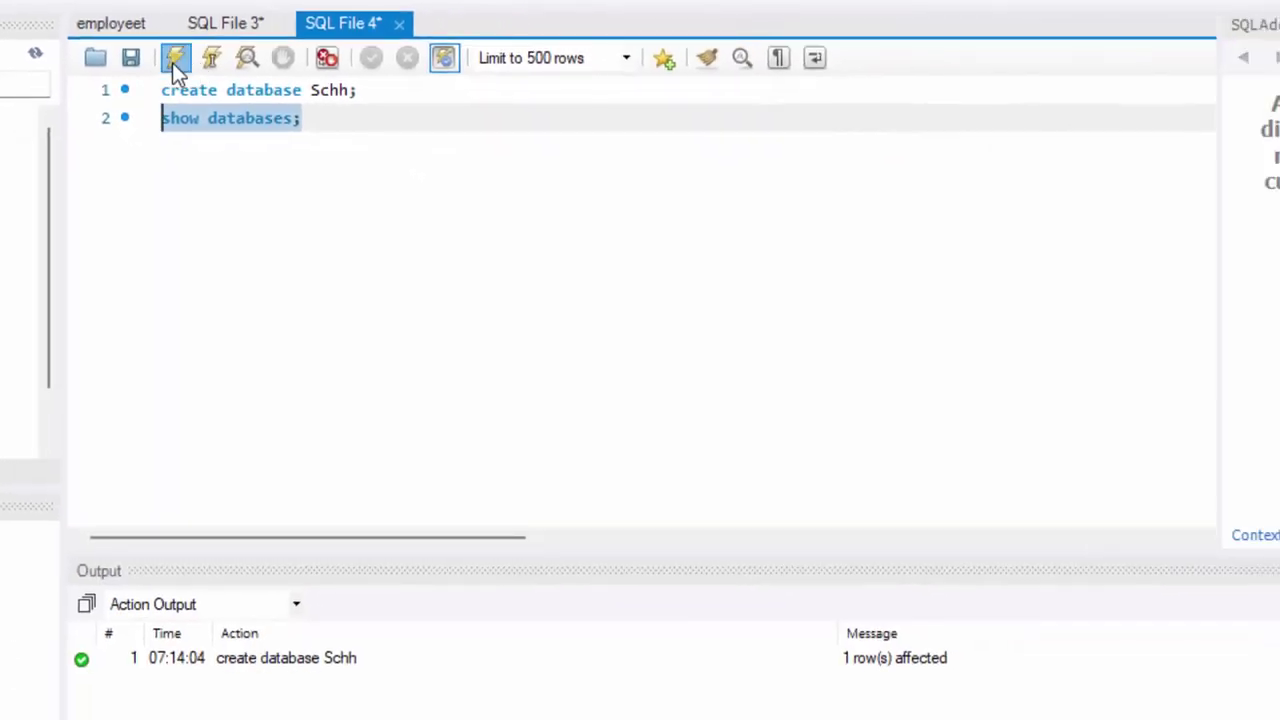
Step: Run the statement and scroll the Result Grid to locate schh
{"action": "left_click", "coordinate": [172, 62]}
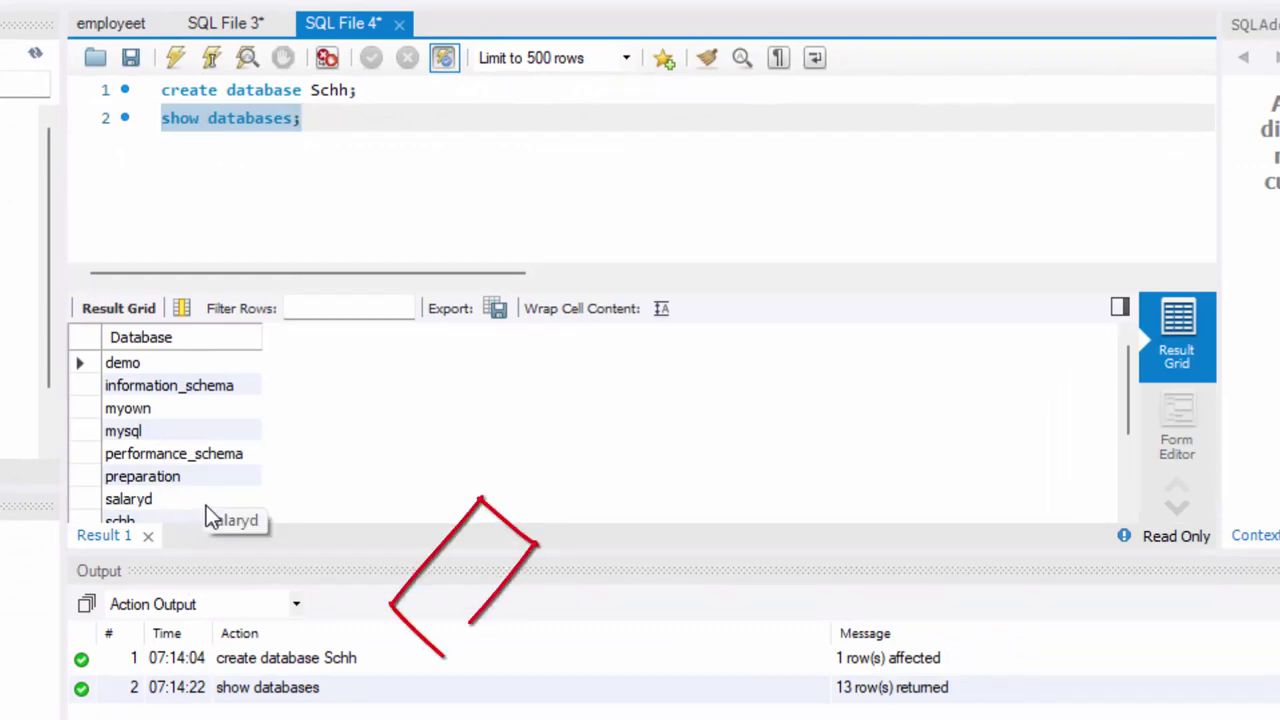
{"action": "scroll", "coordinate": [206, 504], "scroll_direction": "down", "scroll_amount": 1}
{"action": "scroll", "coordinate": [206, 504], "scroll_direction": "down", "scroll_amount": 1}
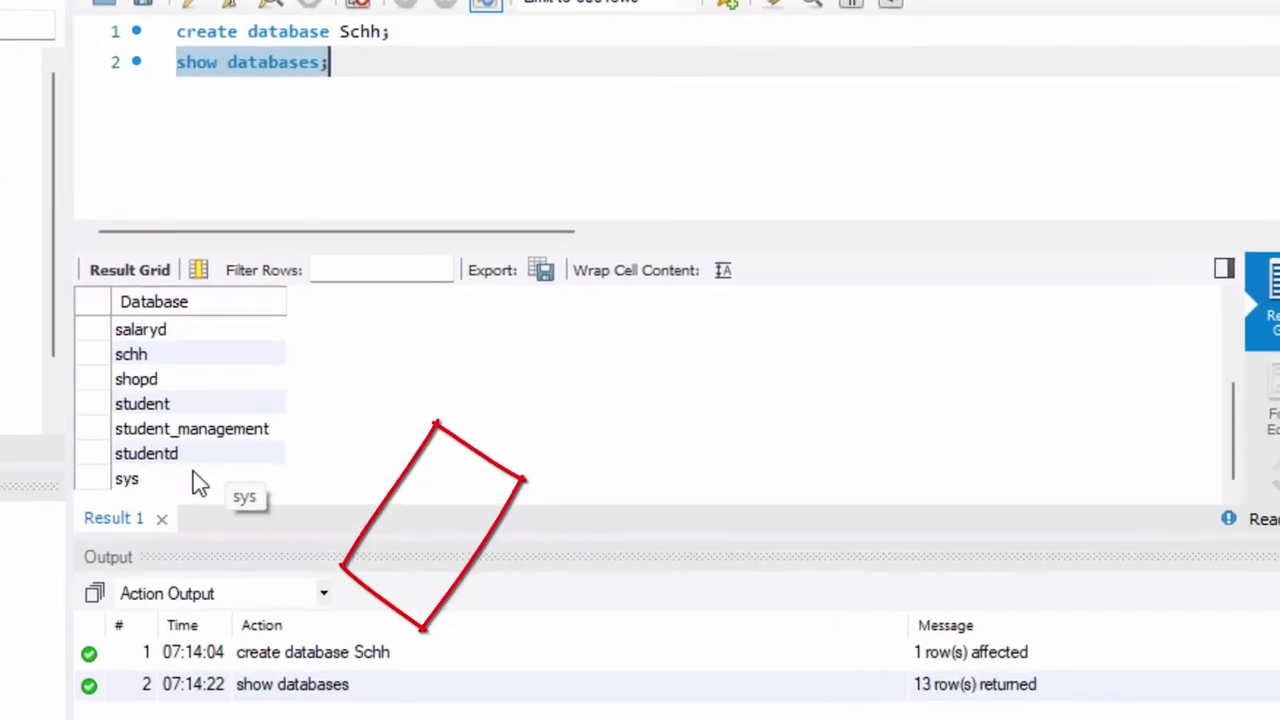
{"action": "left_click", "coordinate": [283, 203]}
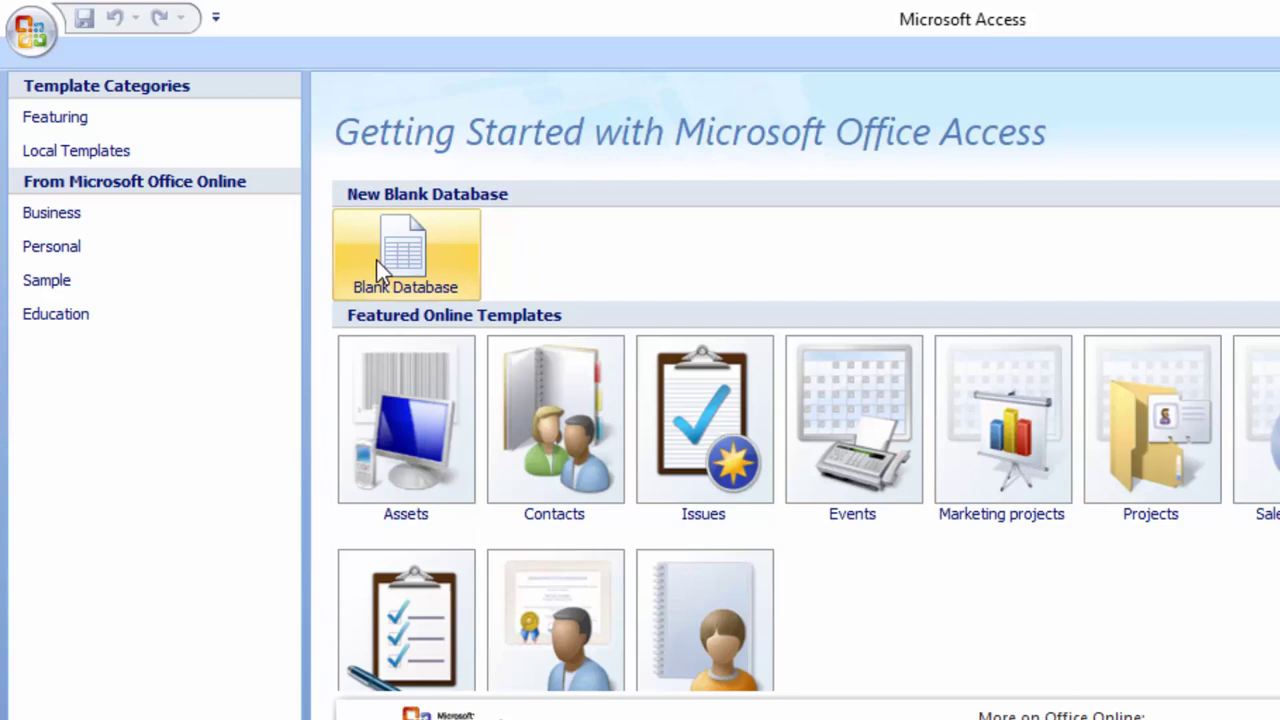
Step: Create blank database Database223 and close its default Table1 without keeping it
{"action": "left_click", "coordinate": [376, 260]}
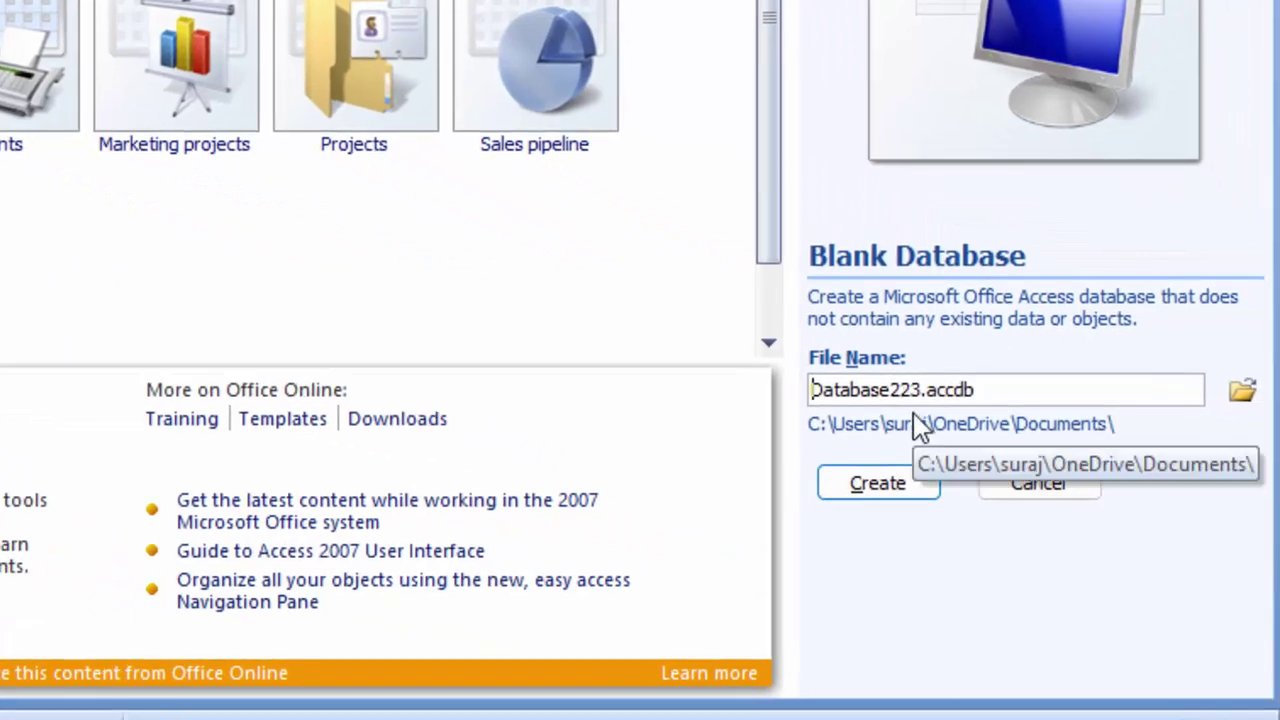
{"action": "left_click", "coordinate": [914, 484]}
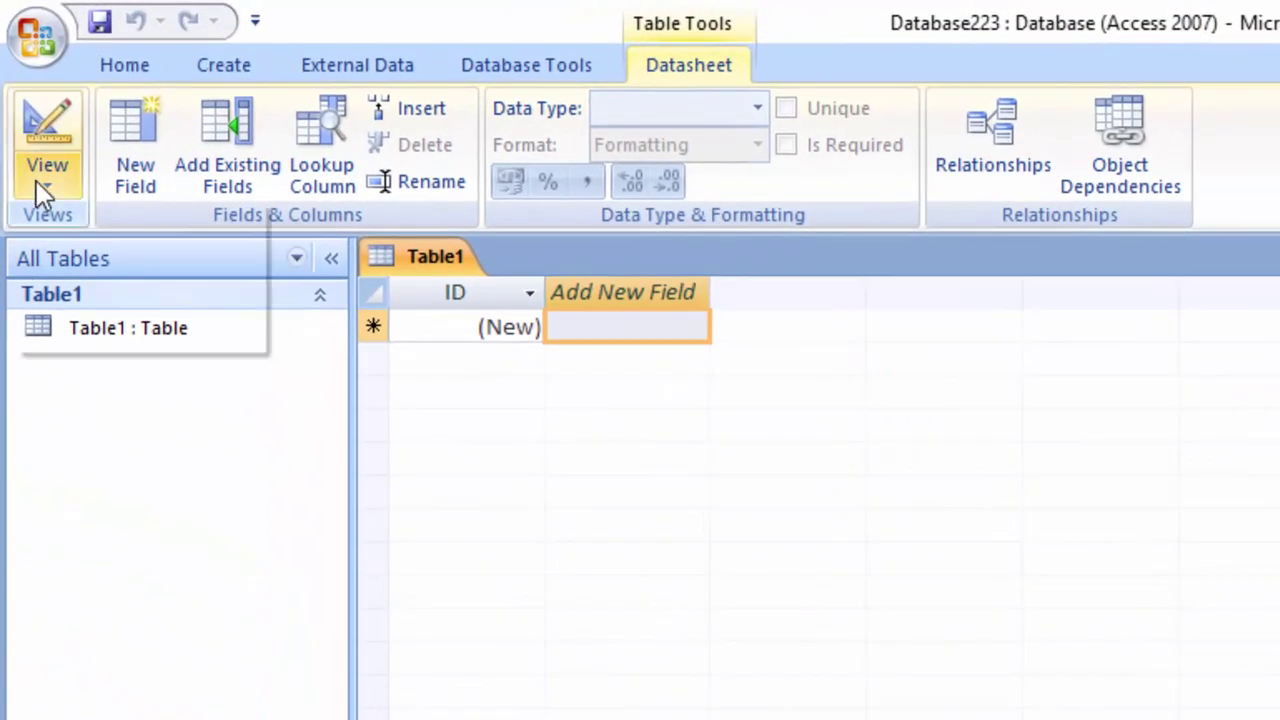
{"action": "left_click", "coordinate": [38, 186]}
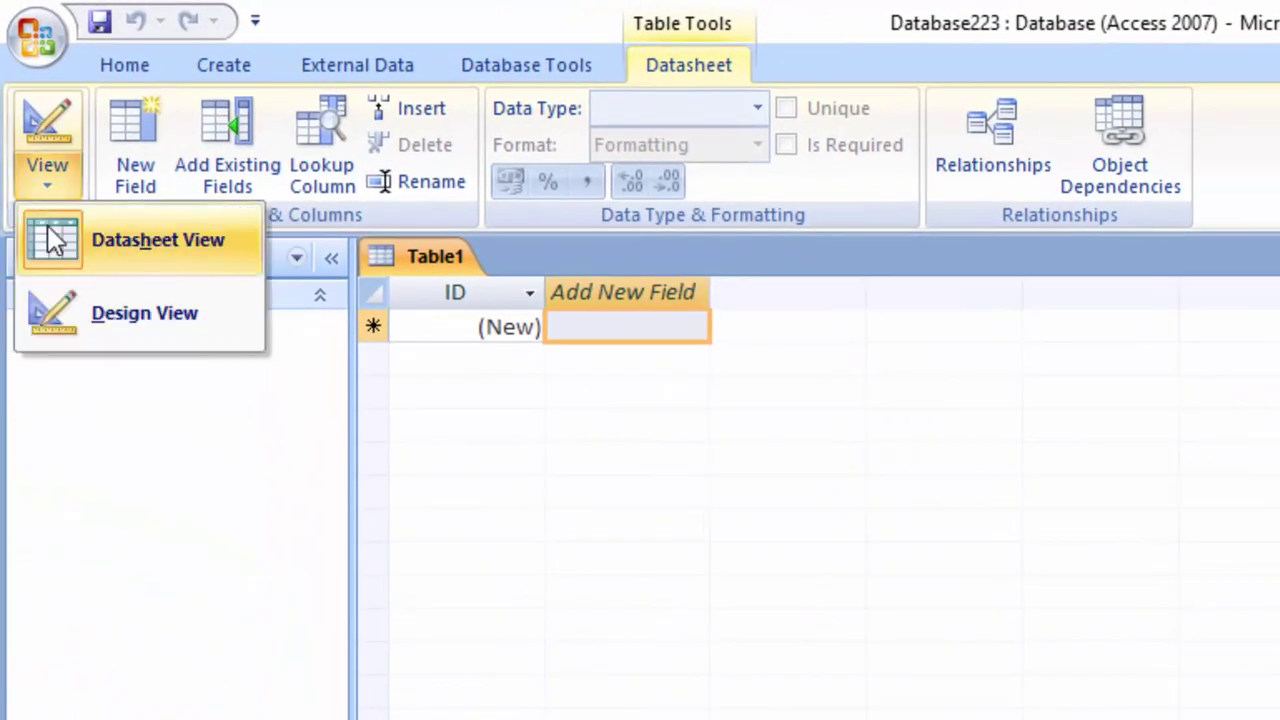
{"action": "left_click", "coordinate": [612, 497]}
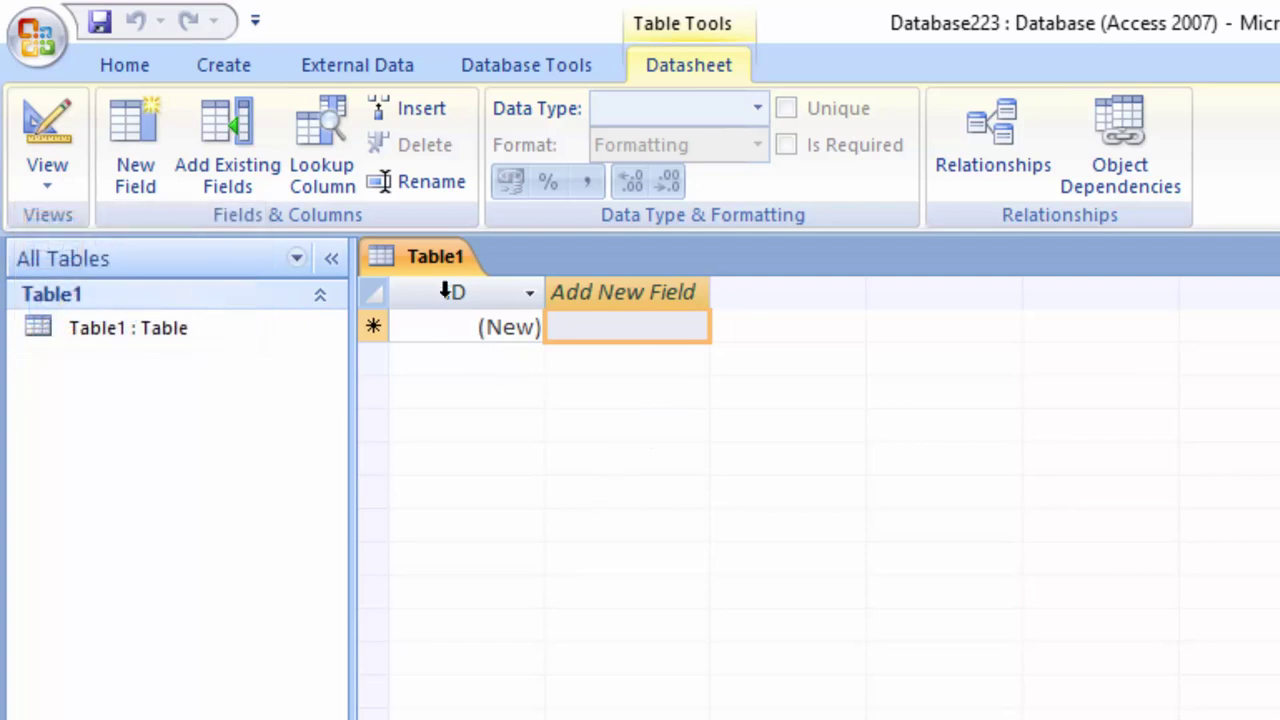
{"action": "right_click", "coordinate": [436, 258]}
{"action": "left_click", "coordinate": [505, 315]}
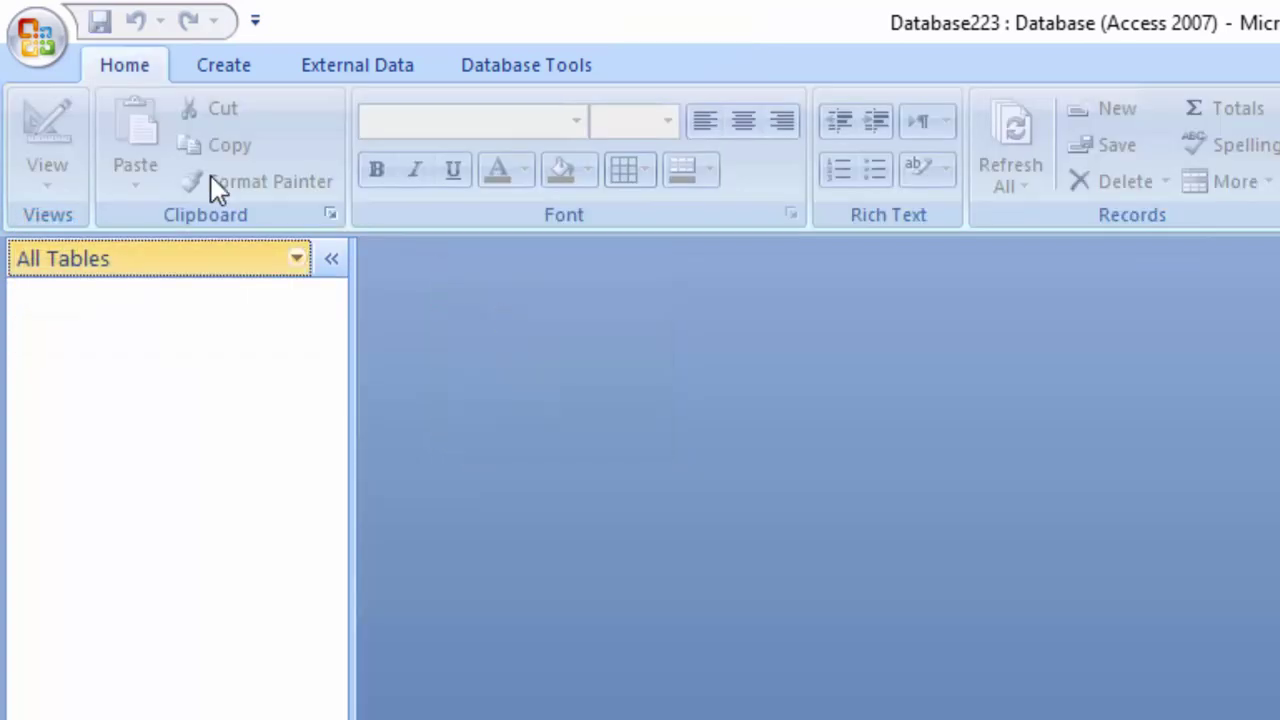
{"action": "left_click", "coordinate": [227, 62]}
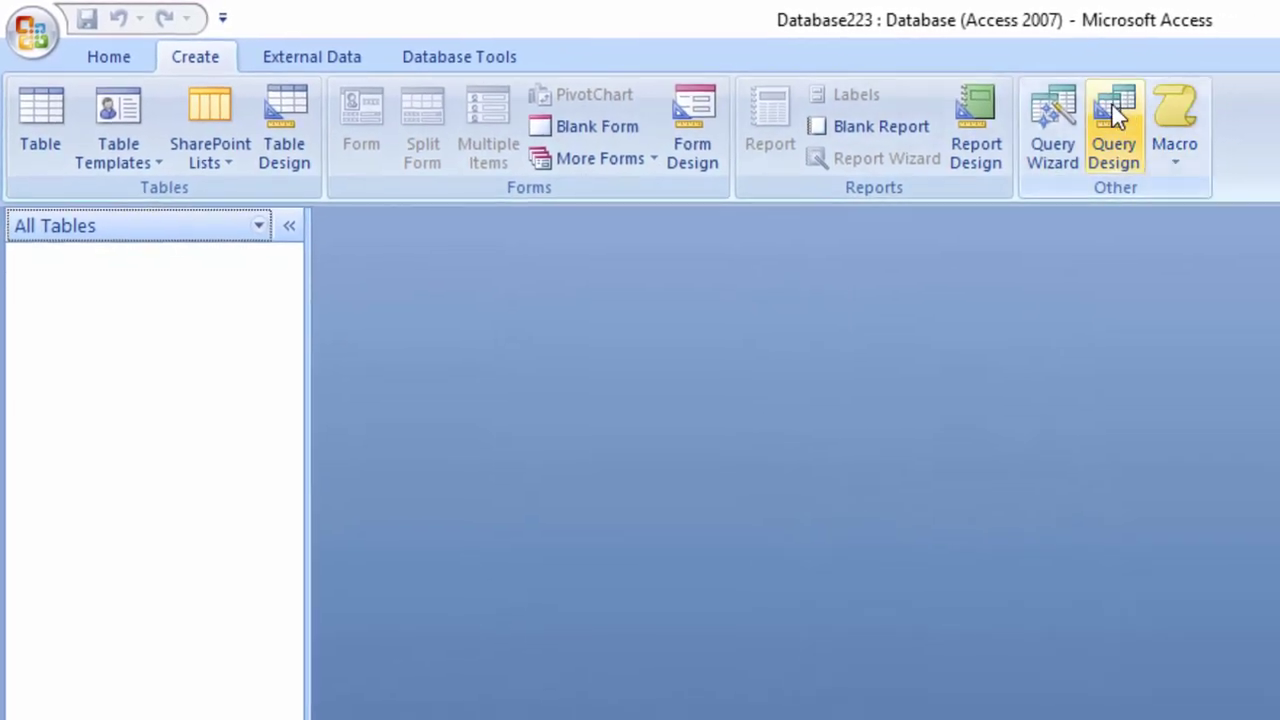
Step: Start a new query in Design view, dismiss Show Table, and switch to SQL View
{"action": "left_click", "coordinate": [1133, 105]}
{"action": "left_click_drag", "start_coordinate": [1015, 597], "coordinate": [806, 195]}
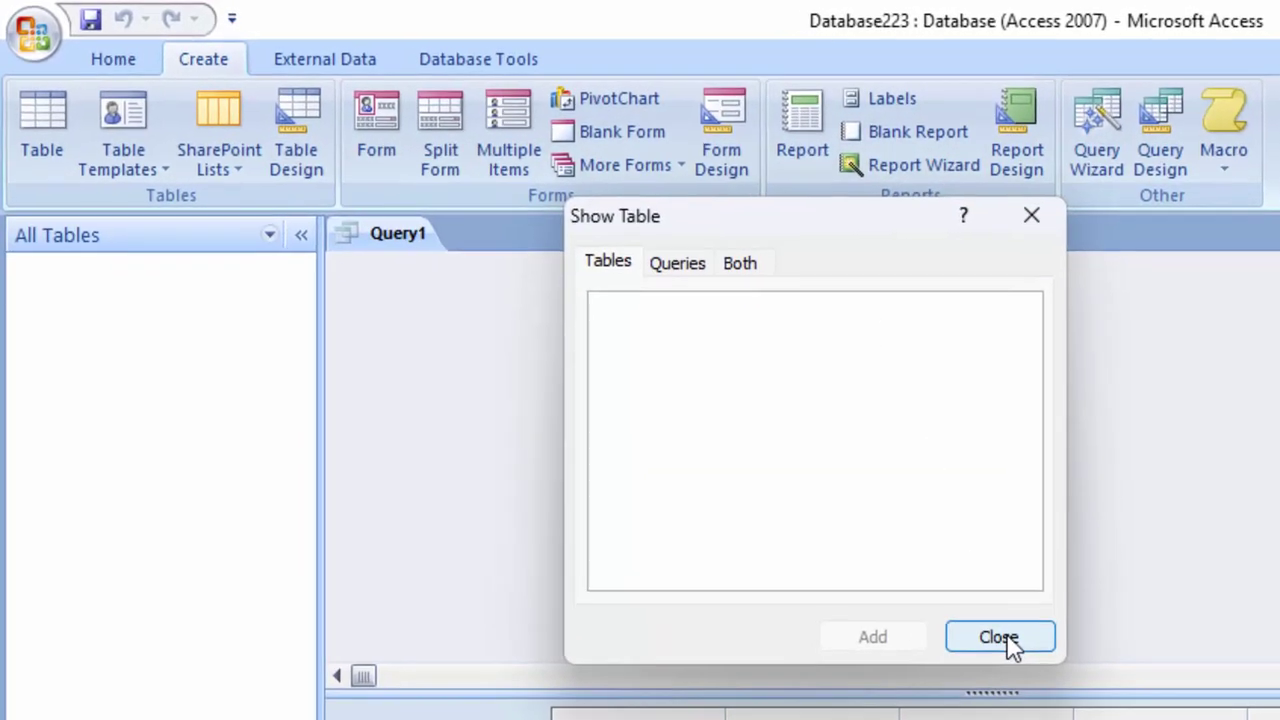
{"action": "left_click", "coordinate": [1089, 688]}
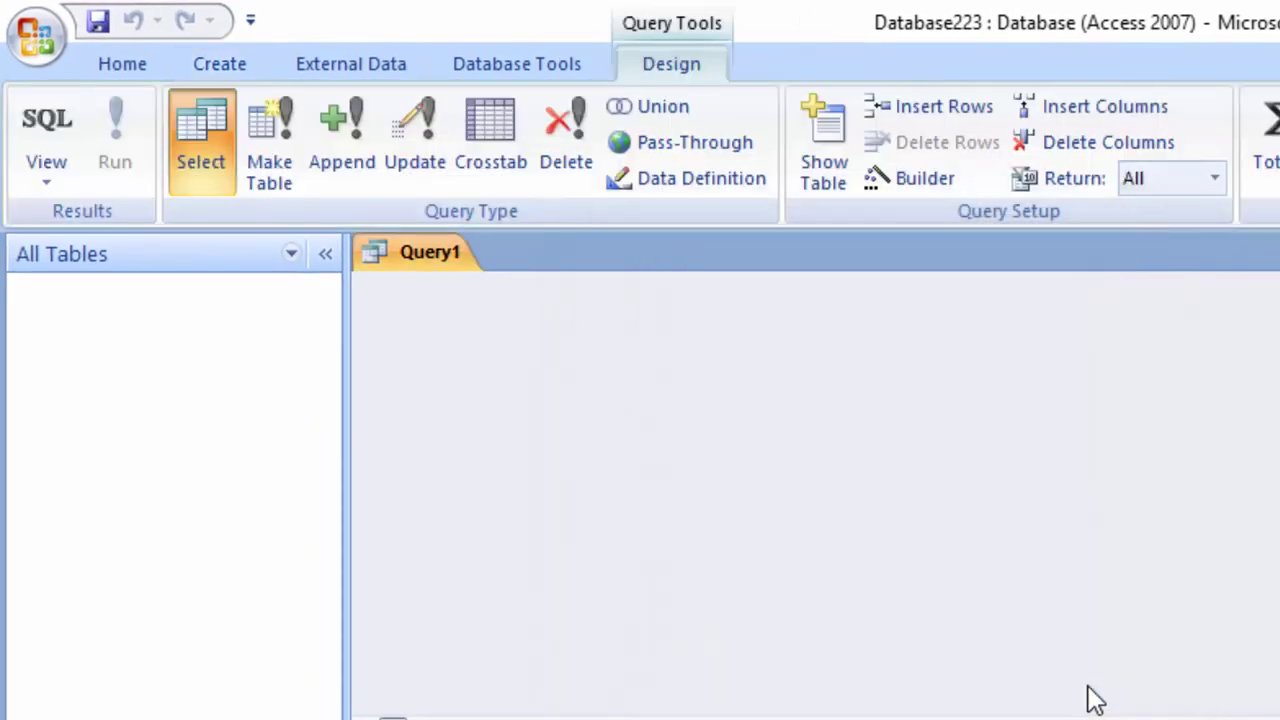
{"action": "left_click", "coordinate": [45, 120]}
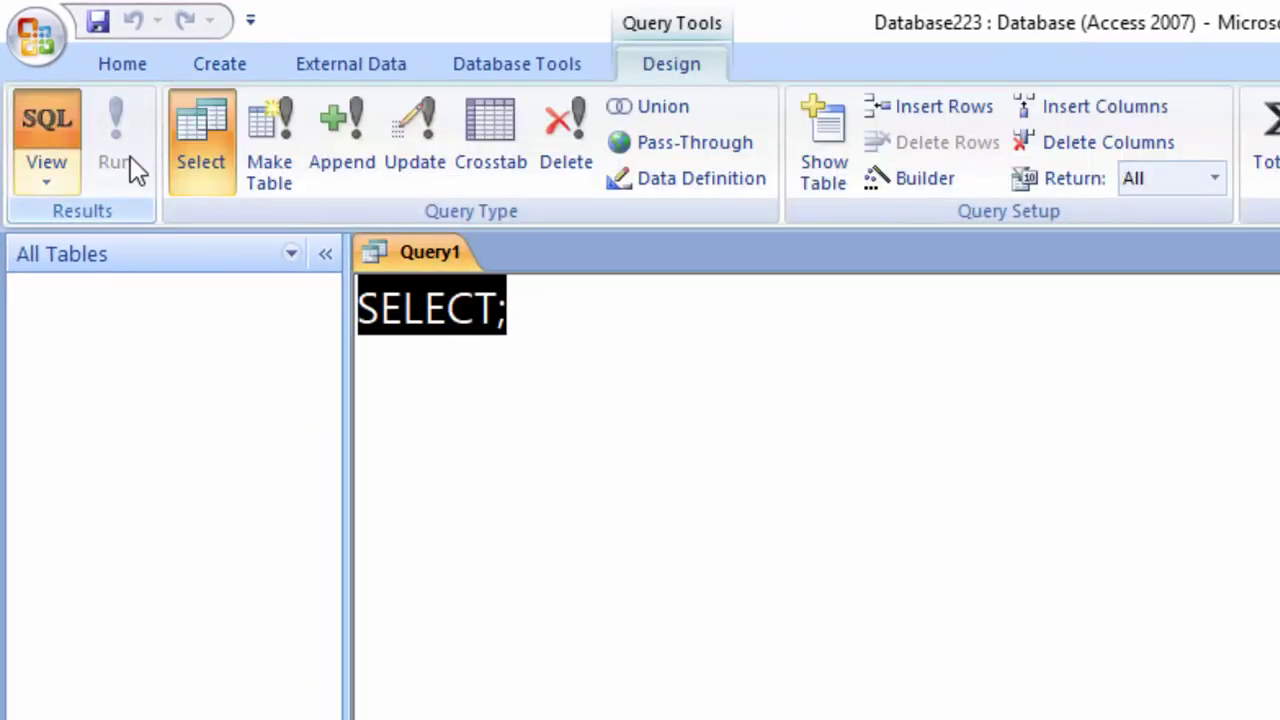
Step: Replace SELECT with 'Create table School(Roll_no int,Name_of_Student varchar(20),Class int)'
{"action": "key", "text": "BackSpace"}
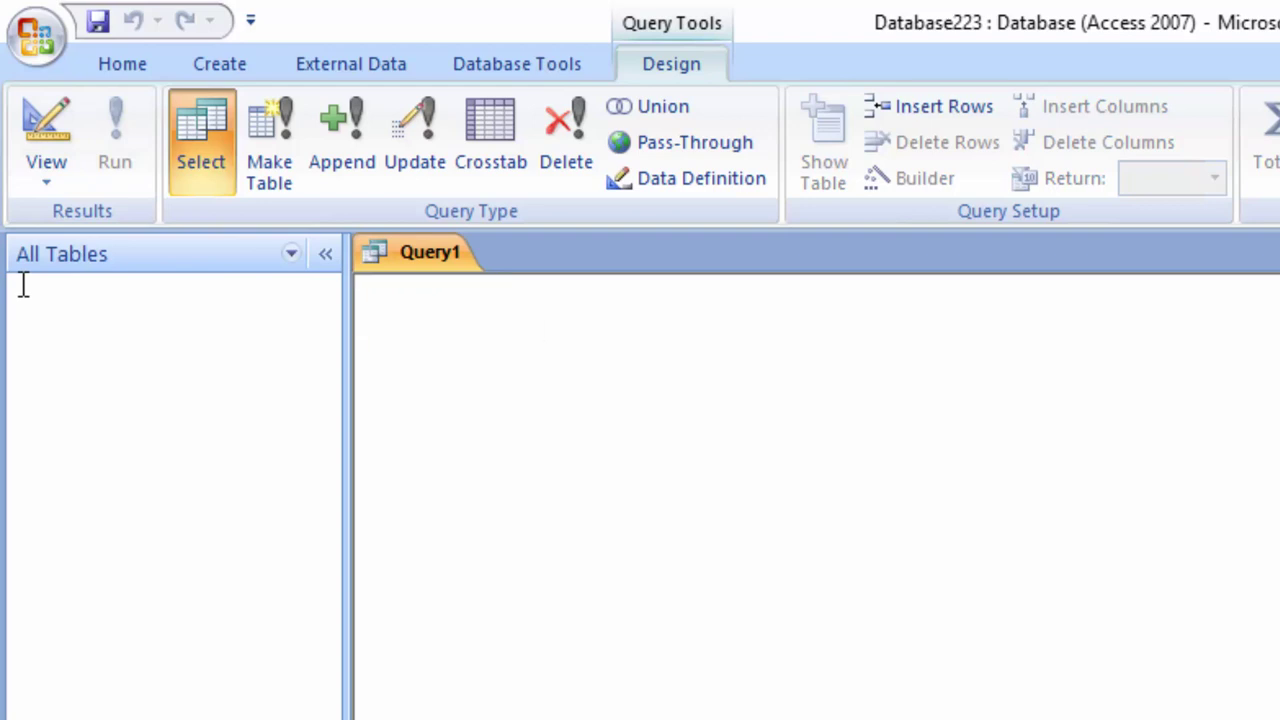
{"action": "type", "text": "Create"}
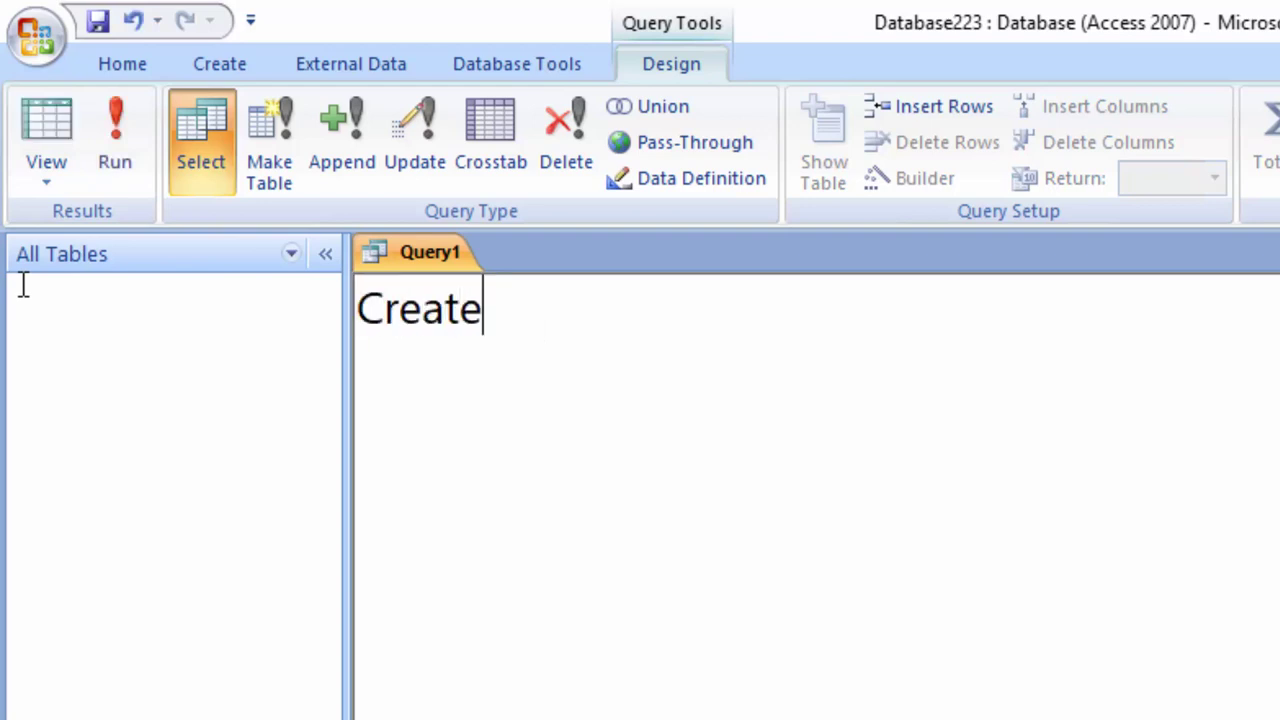
{"action": "type", "text": " table"}
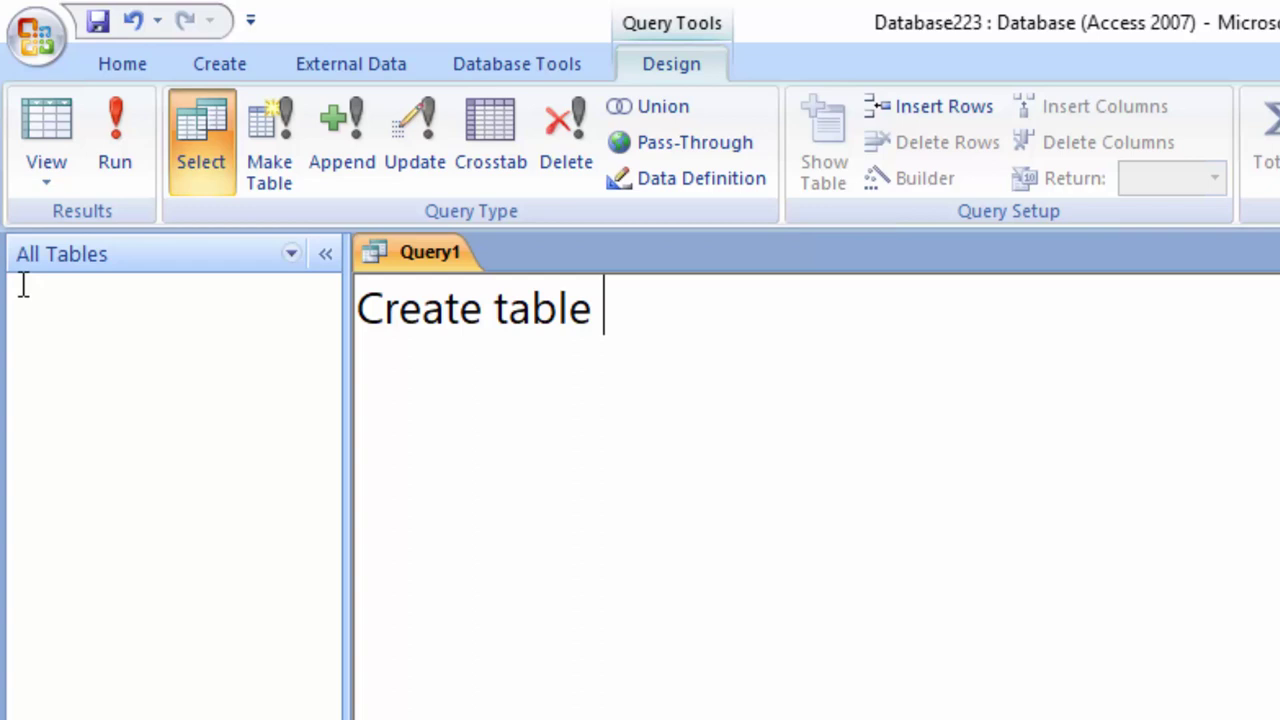
{"action": "type", "text": "Sc"}
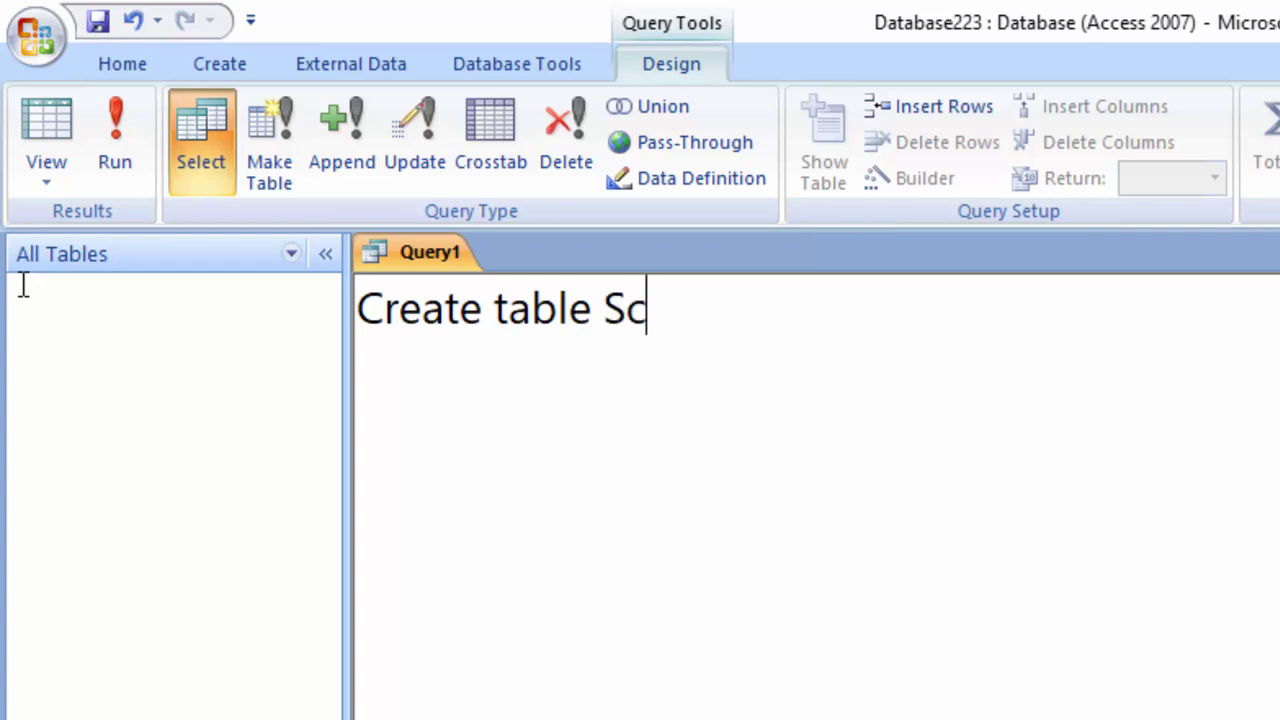
{"action": "type", "text": "hool"}
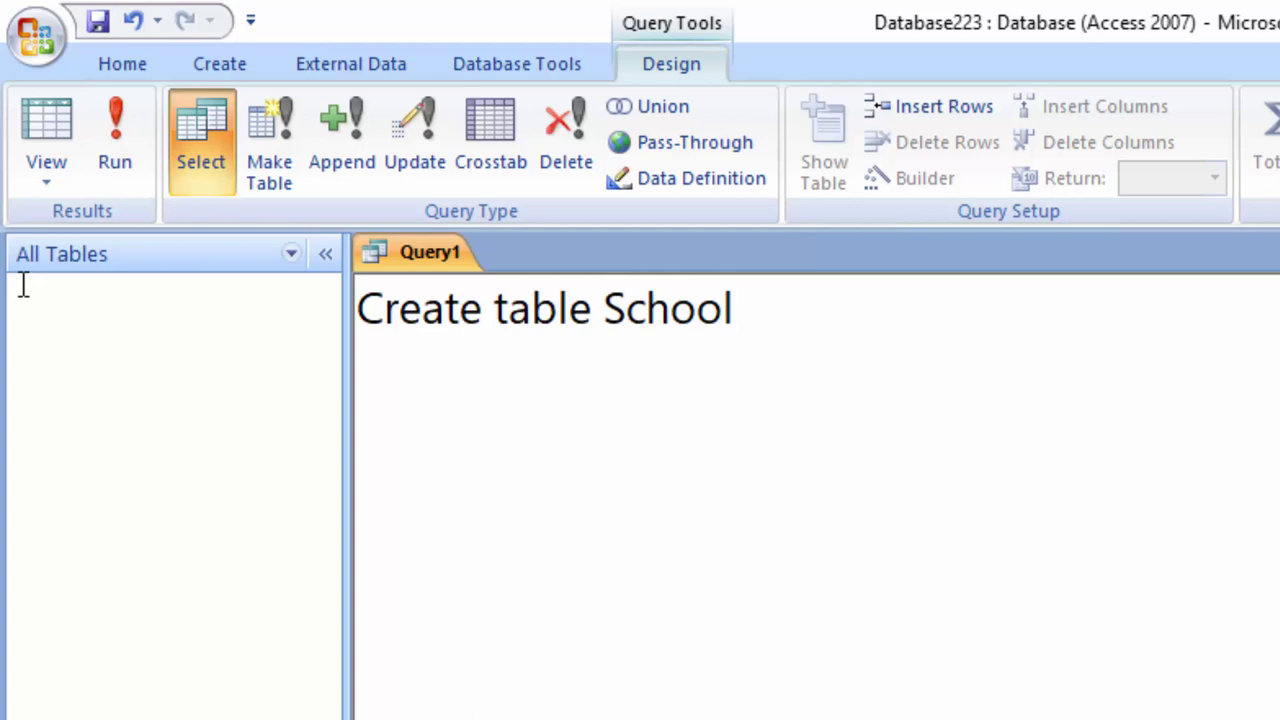
{"action": "type", "text": "("}
{"action": "type", "text": "Roll_"}
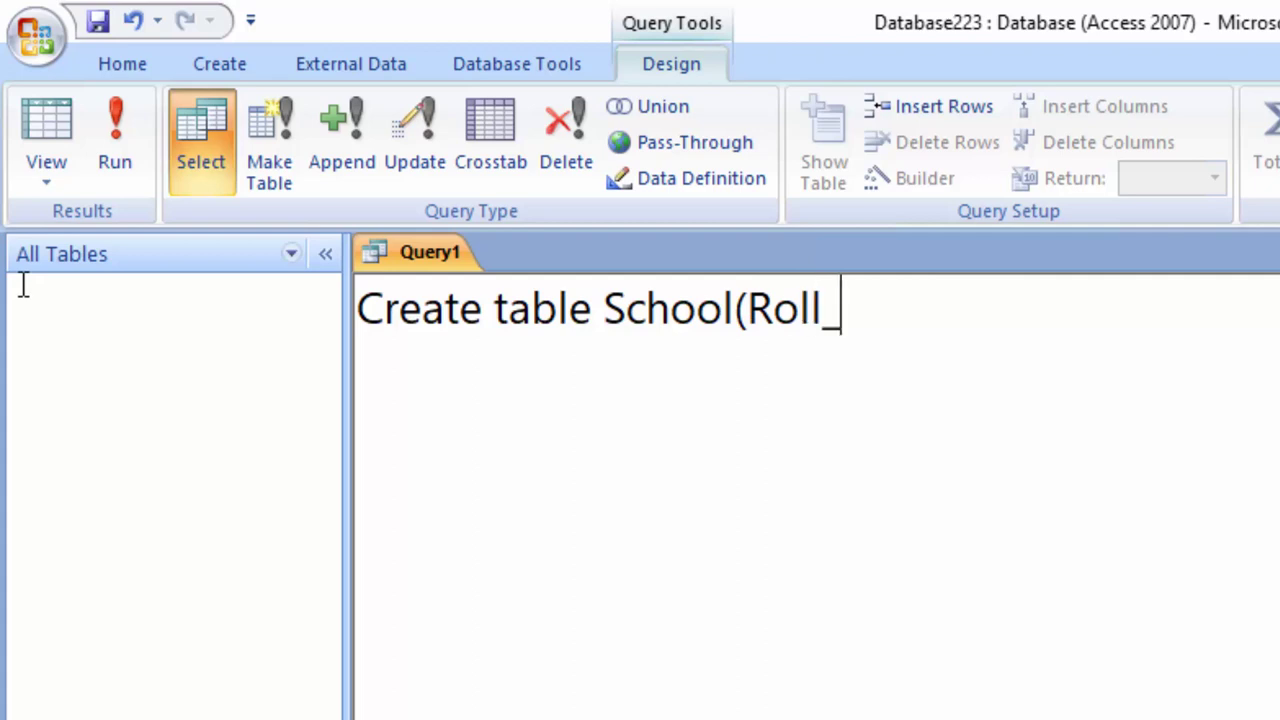
{"action": "type", "text": "no"}
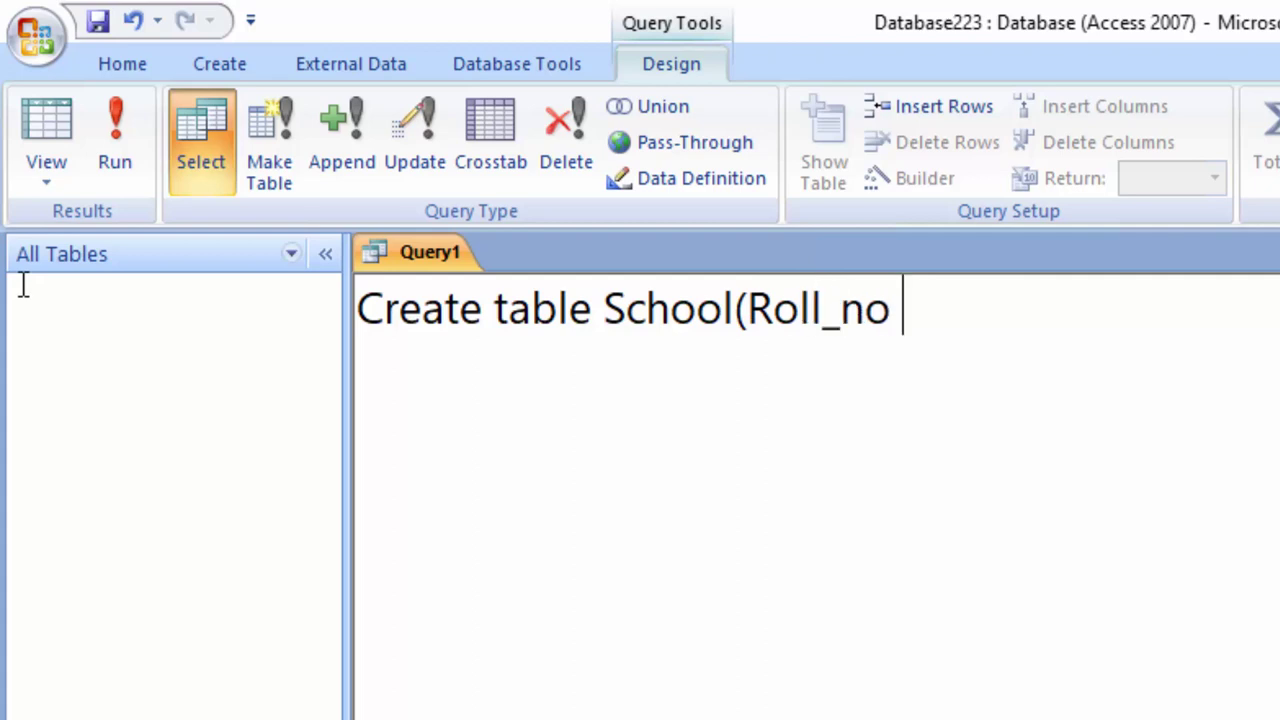
{"action": "type", "text": " int,"}
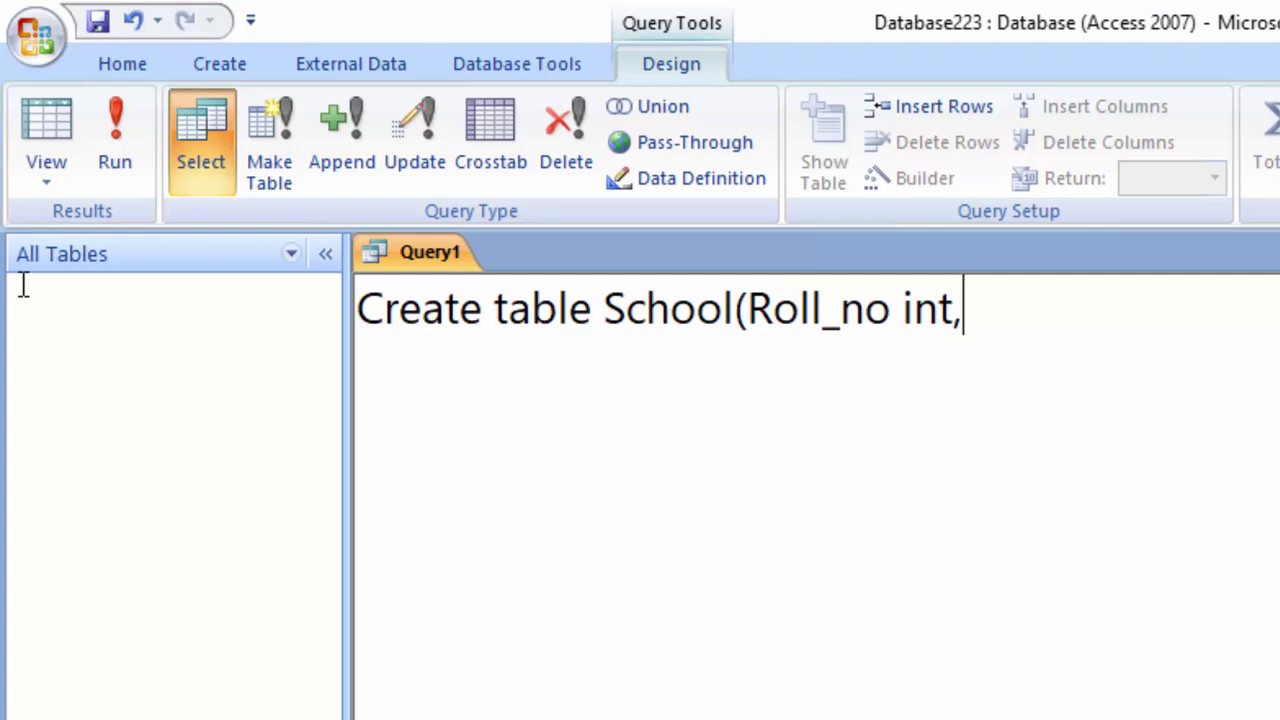
{"action": "type", "text": "Name"}
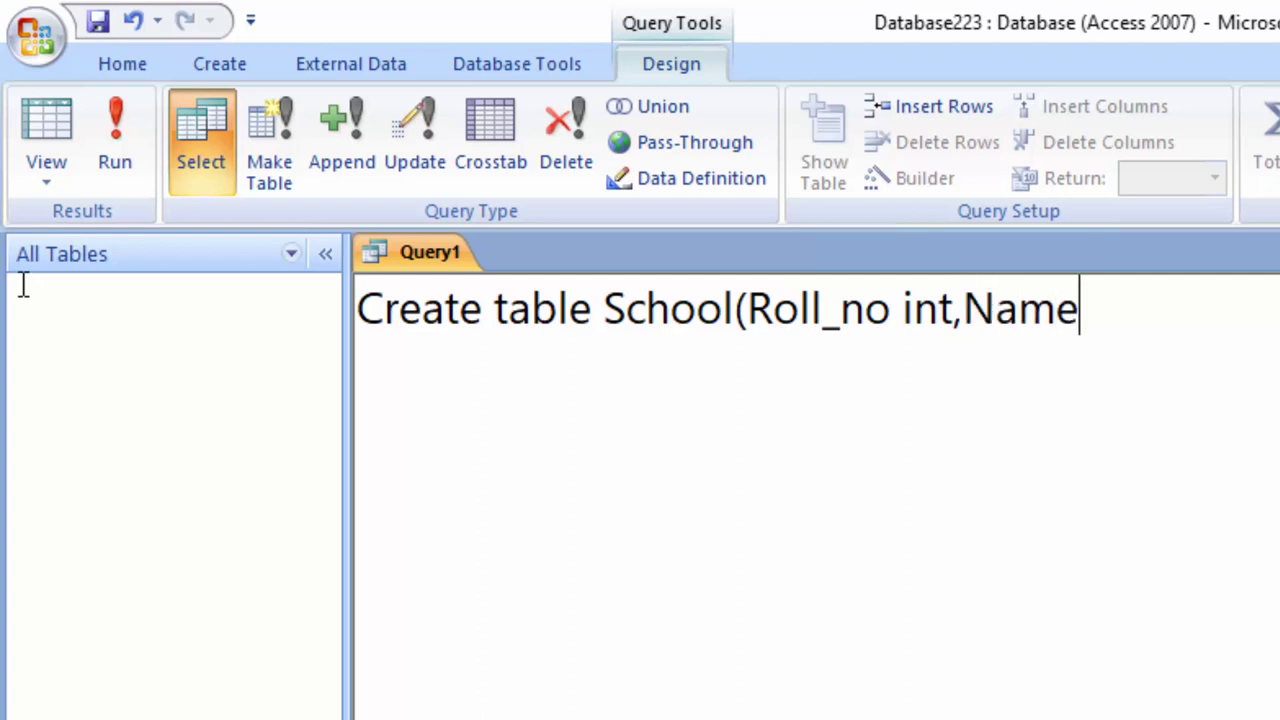
{"action": "type", "text": "_"}
{"action": "type", "text": "o"}
{"action": "type", "text": "f"}
{"action": "type", "text": "_"}
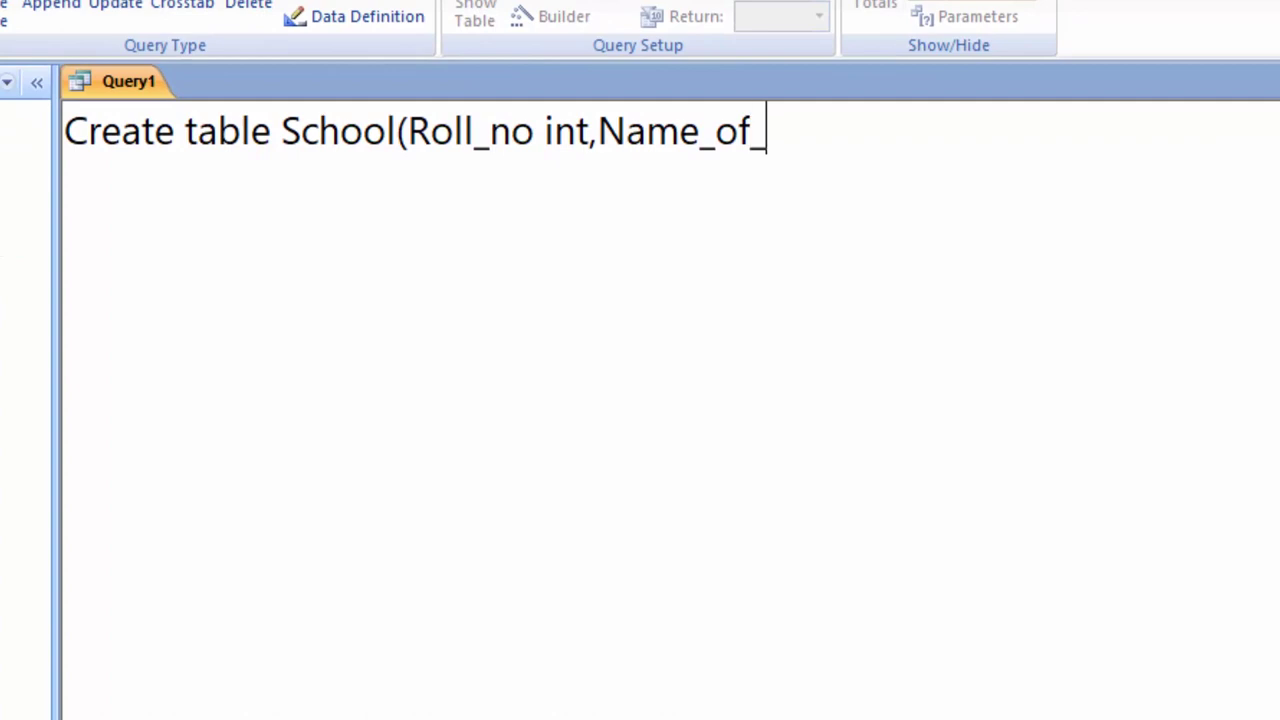
{"action": "type", "text": "Studen"}
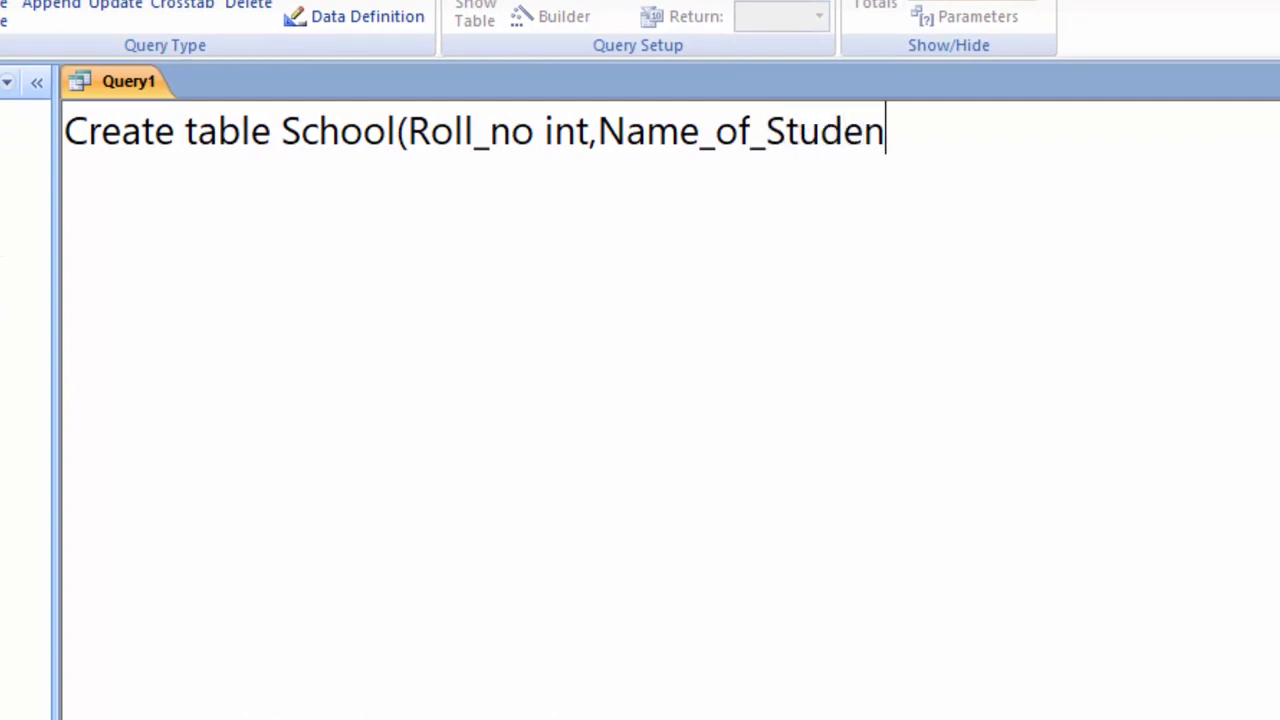
{"action": "type", "text": "t"}
{"action": "type", "text": " varchar"}
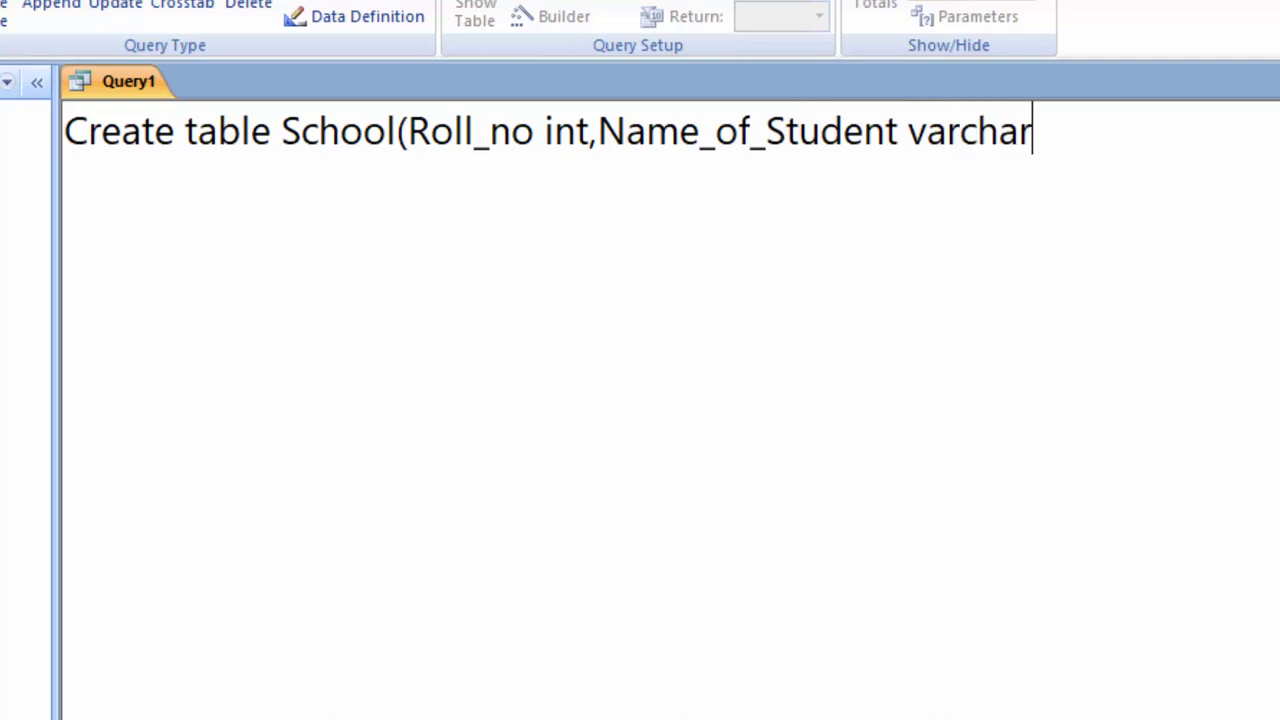
{"action": "type", "text": "(20),"}
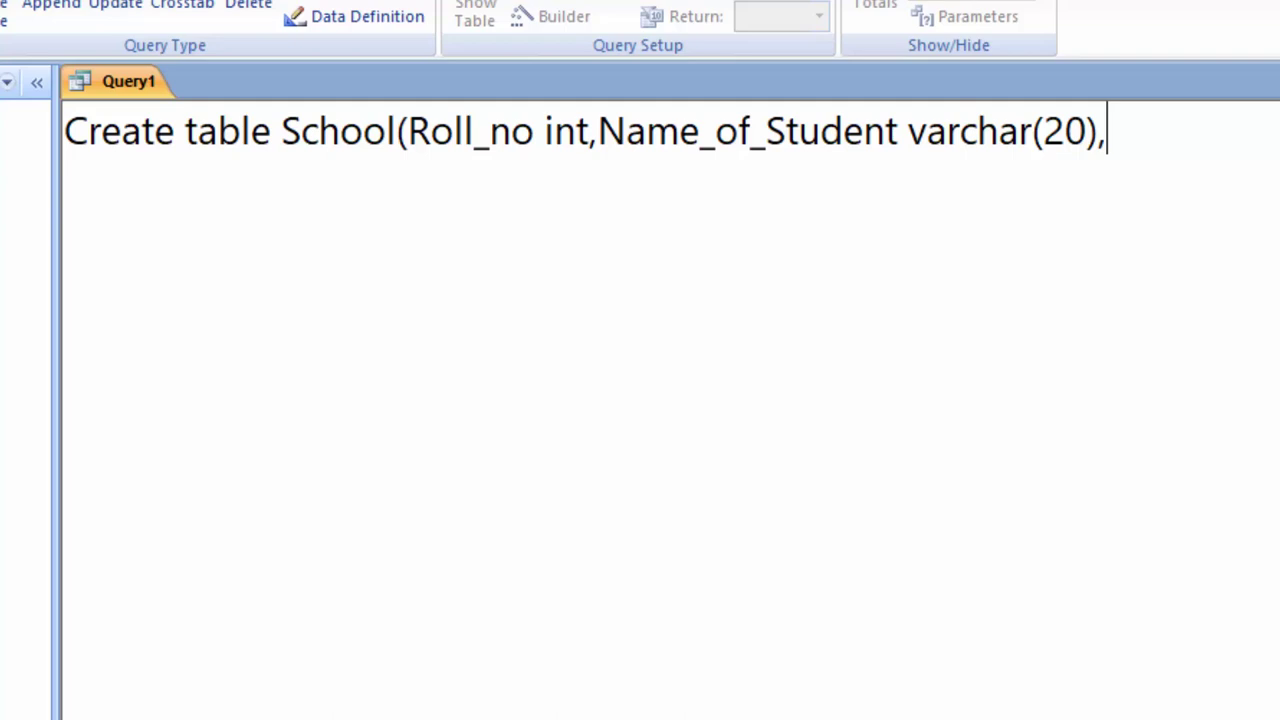
{"action": "type", "text": "Class "}
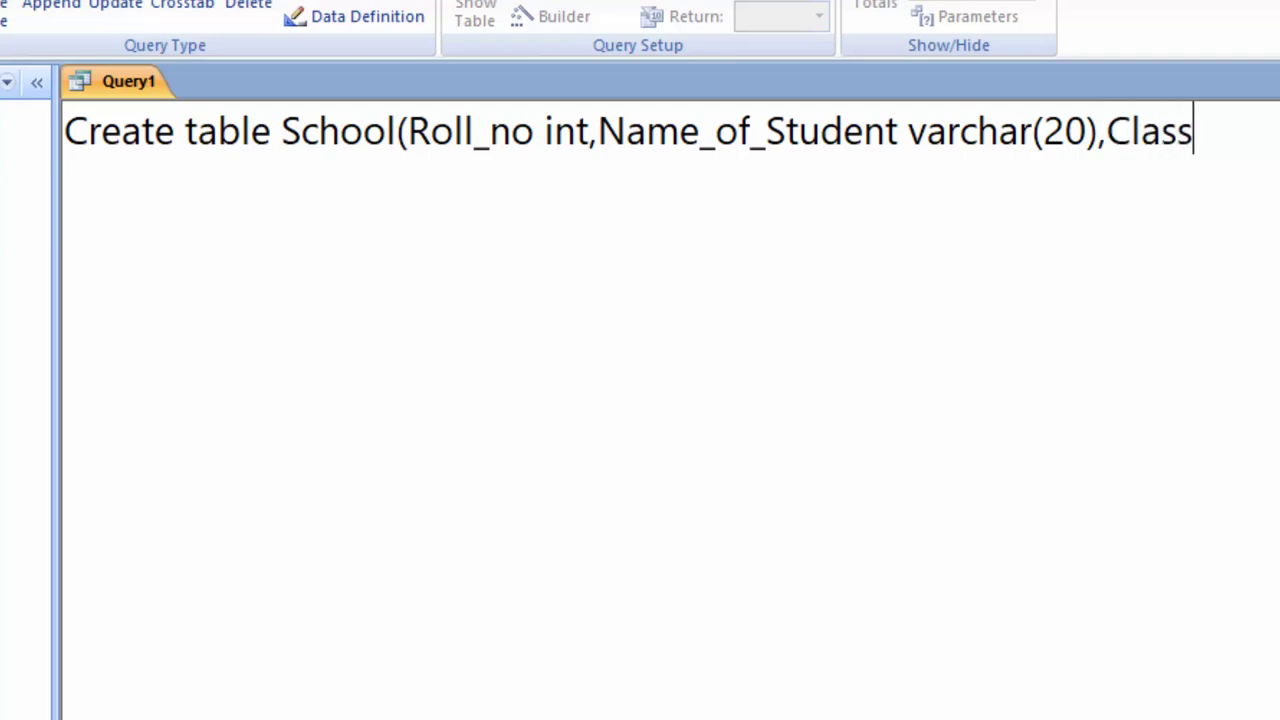
{"action": "type", "text": "int"}
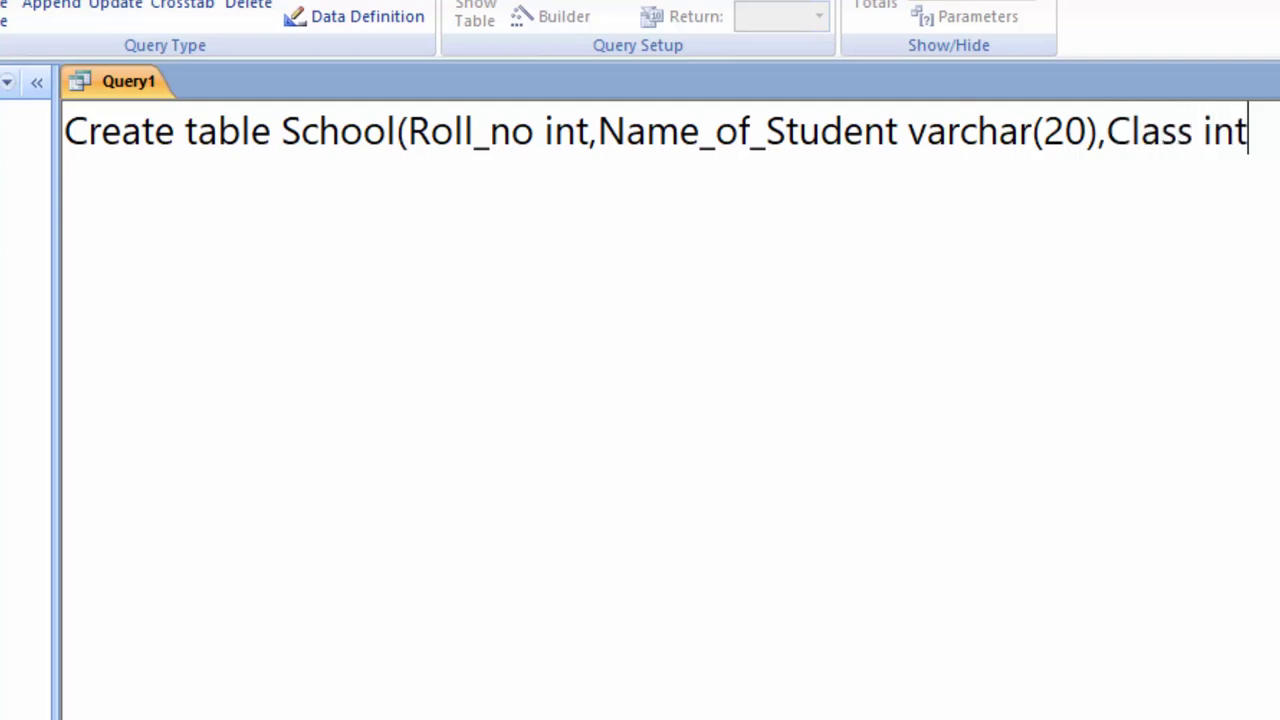
{"action": "type", "text": ");"}
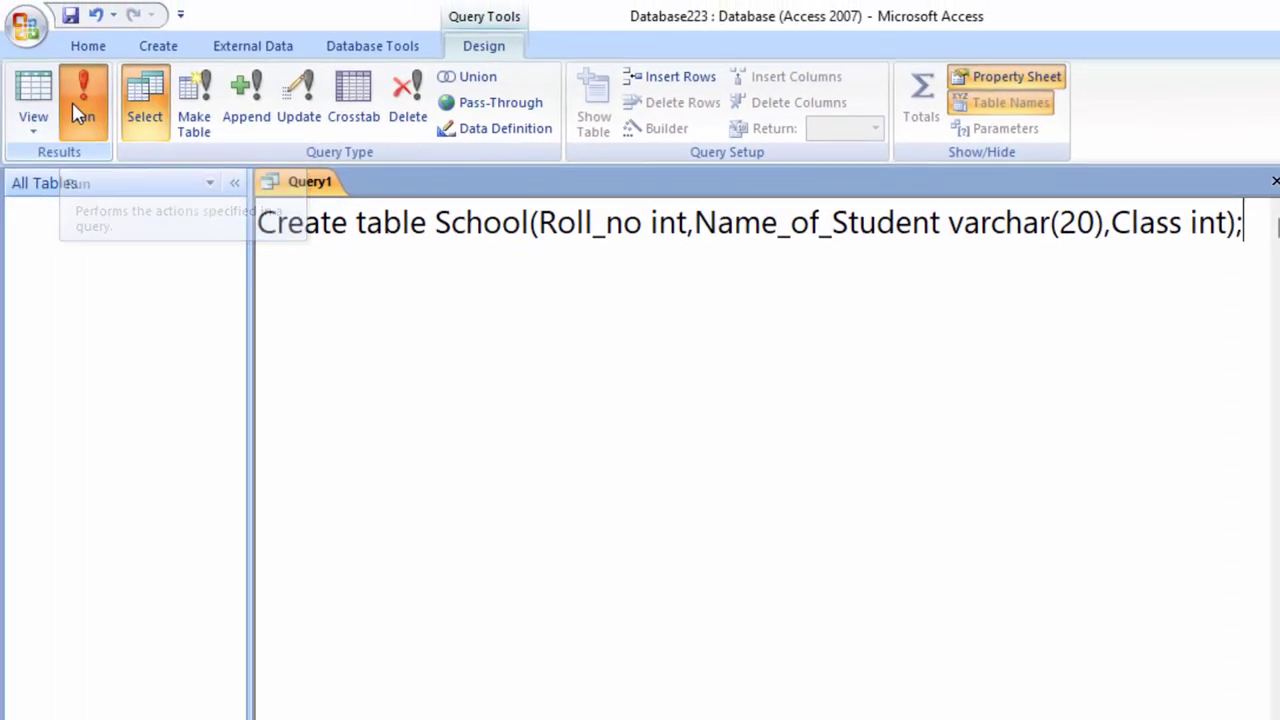
Step: Run the query, open School to check Roll_no, Name_of_Student and Class, then return to Query1
{"action": "left_click", "coordinate": [80, 100]}
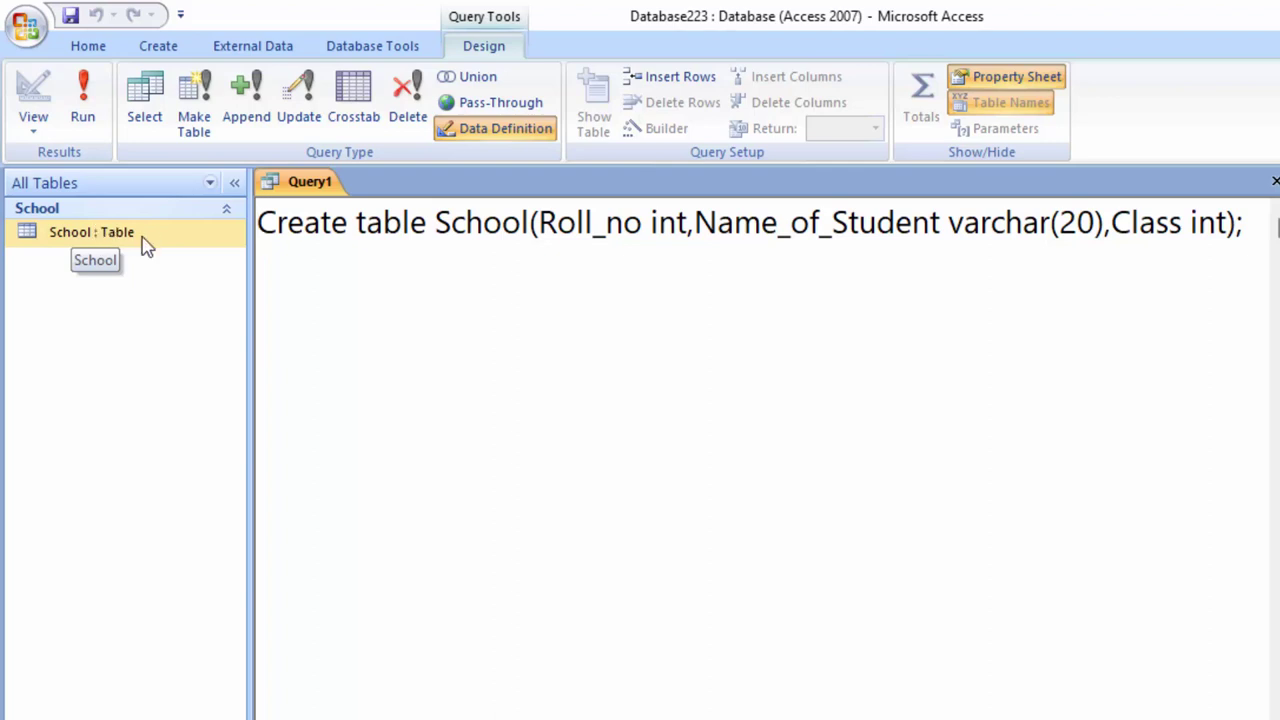
{"action": "double_click", "coordinate": [143, 245]}
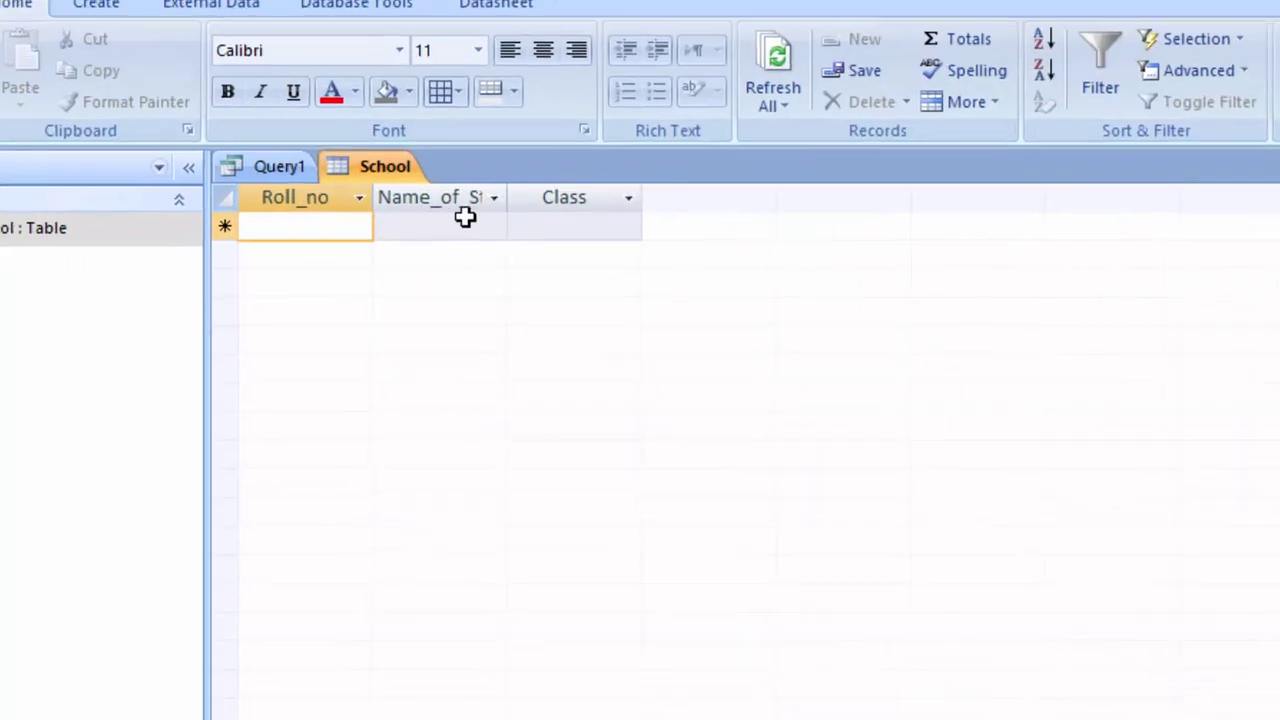
{"action": "left_click_drag", "start_coordinate": [507, 197], "coordinate": [589, 240]}
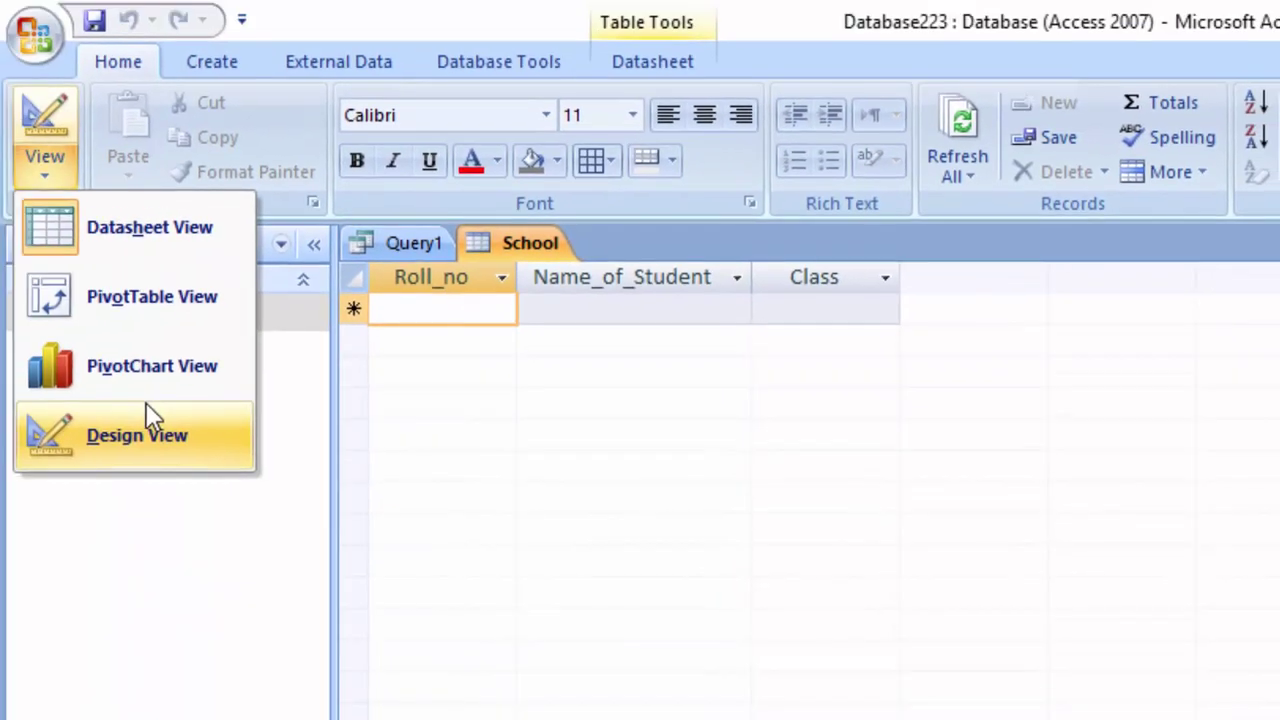
{"action": "left_click", "coordinate": [1222, 320]}
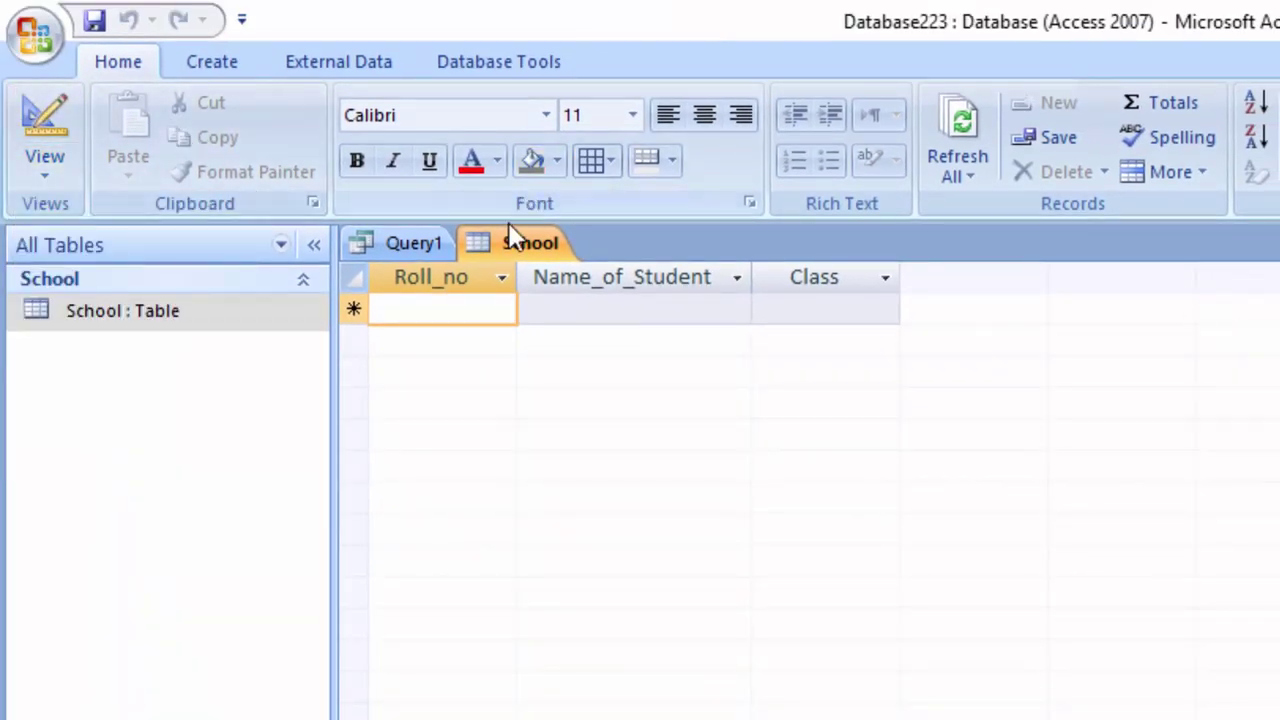
{"action": "left_click", "coordinate": [418, 244]}
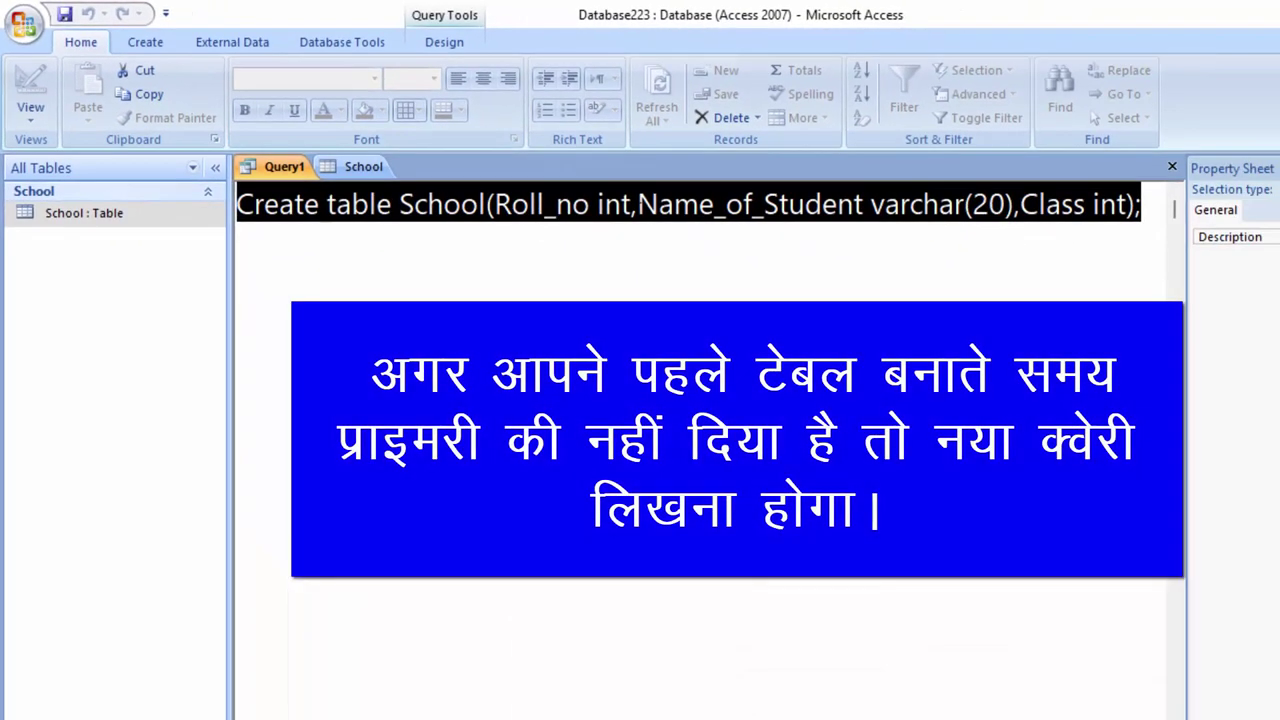
{"action": "left_click", "coordinate": [637, 204]}
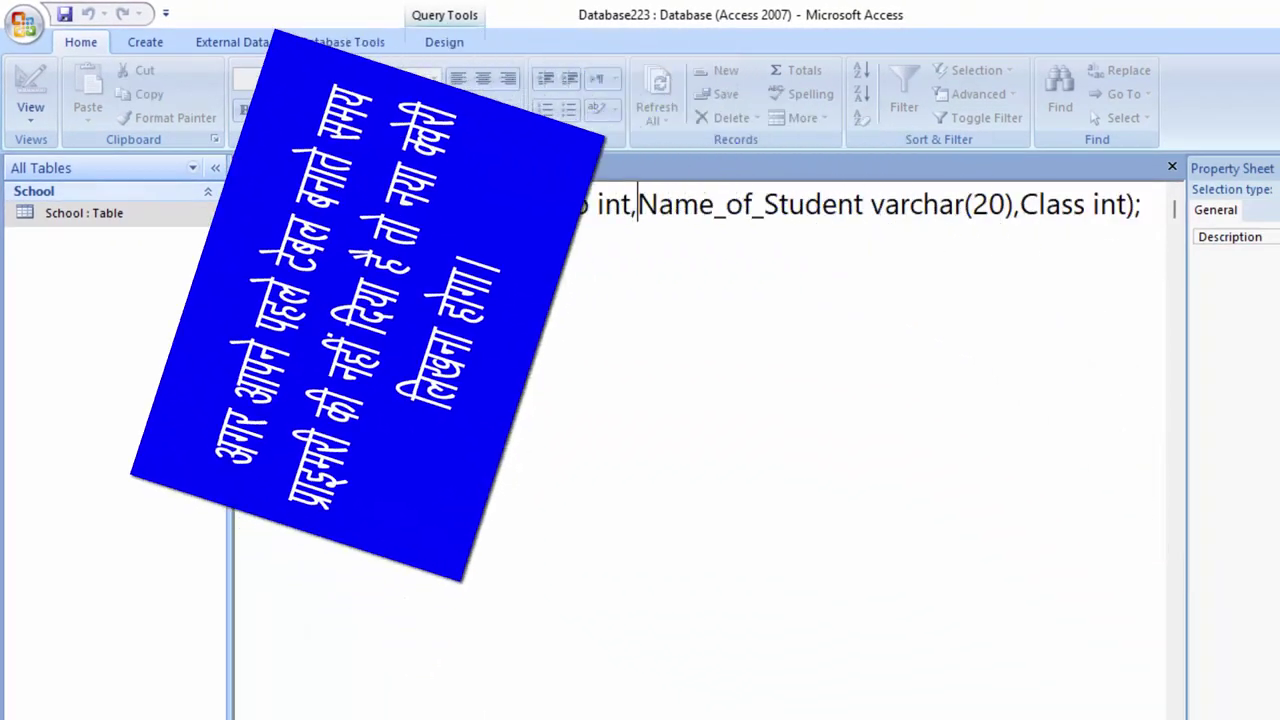
{"action": "key", "text": "Left"}
{"action": "type", "text": "m"}
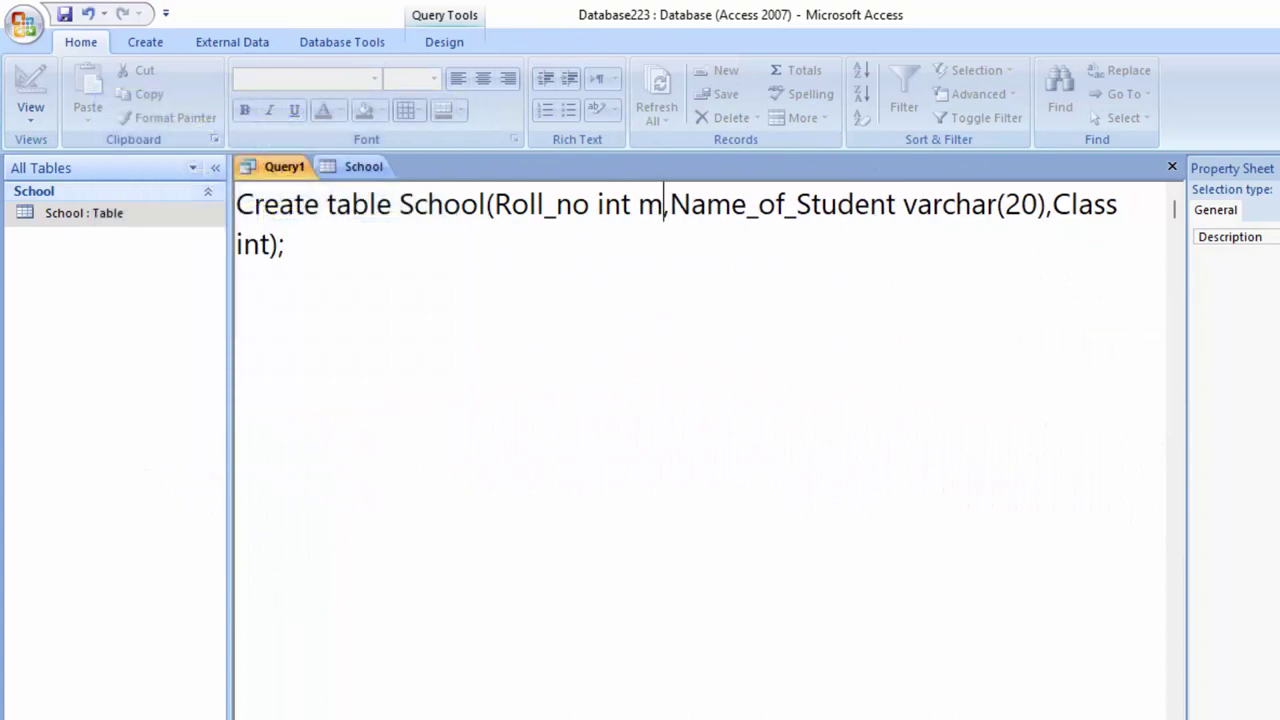
{"action": "key", "text": "BackSpace"}
{"action": "type", "text": "no"}
{"action": "type", "text": "nu"}
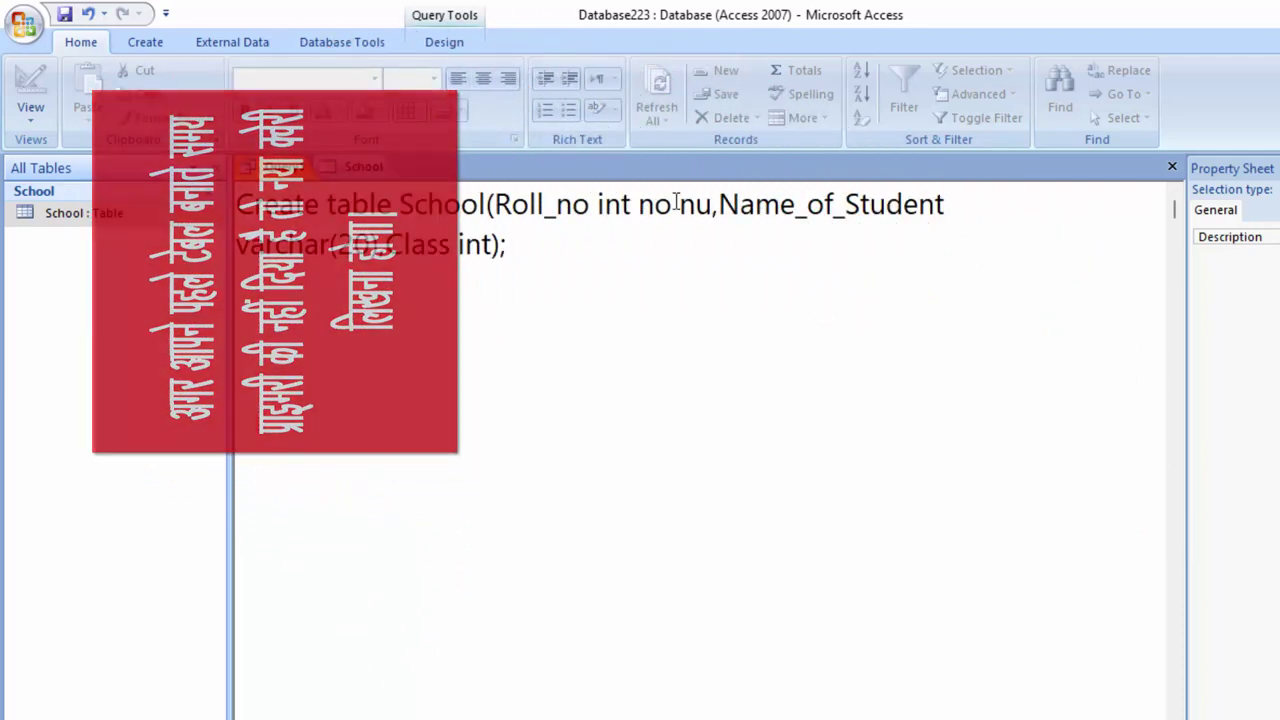
{"action": "left_click", "coordinate": [673, 204]}
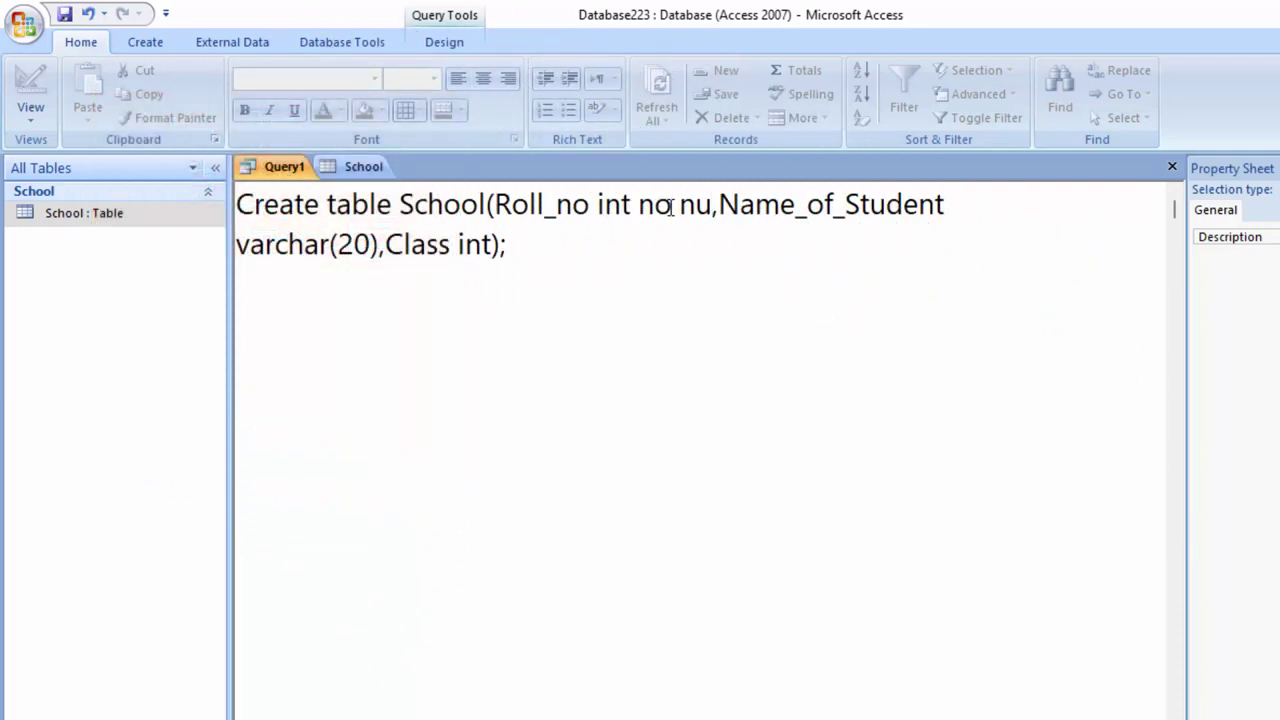
{"action": "type", "text": "t nu"}
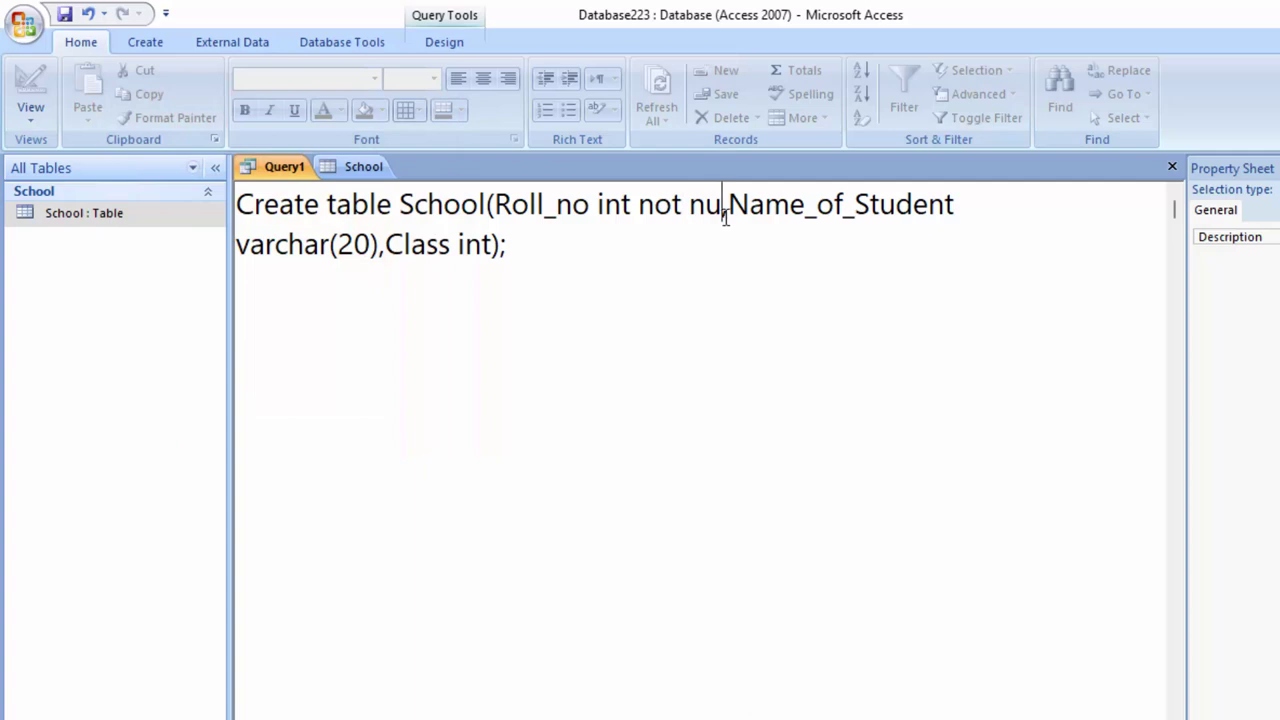
{"action": "type", "text": "ll"}
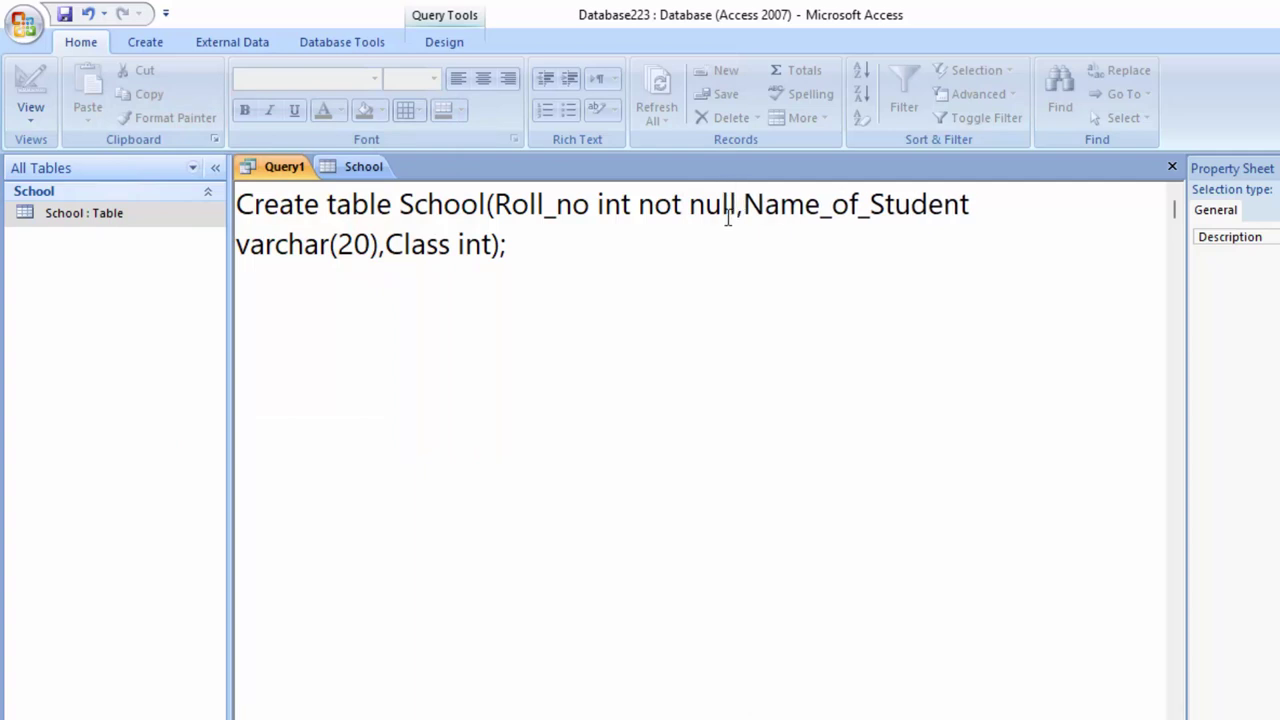
{"action": "type", "text": " prima"}
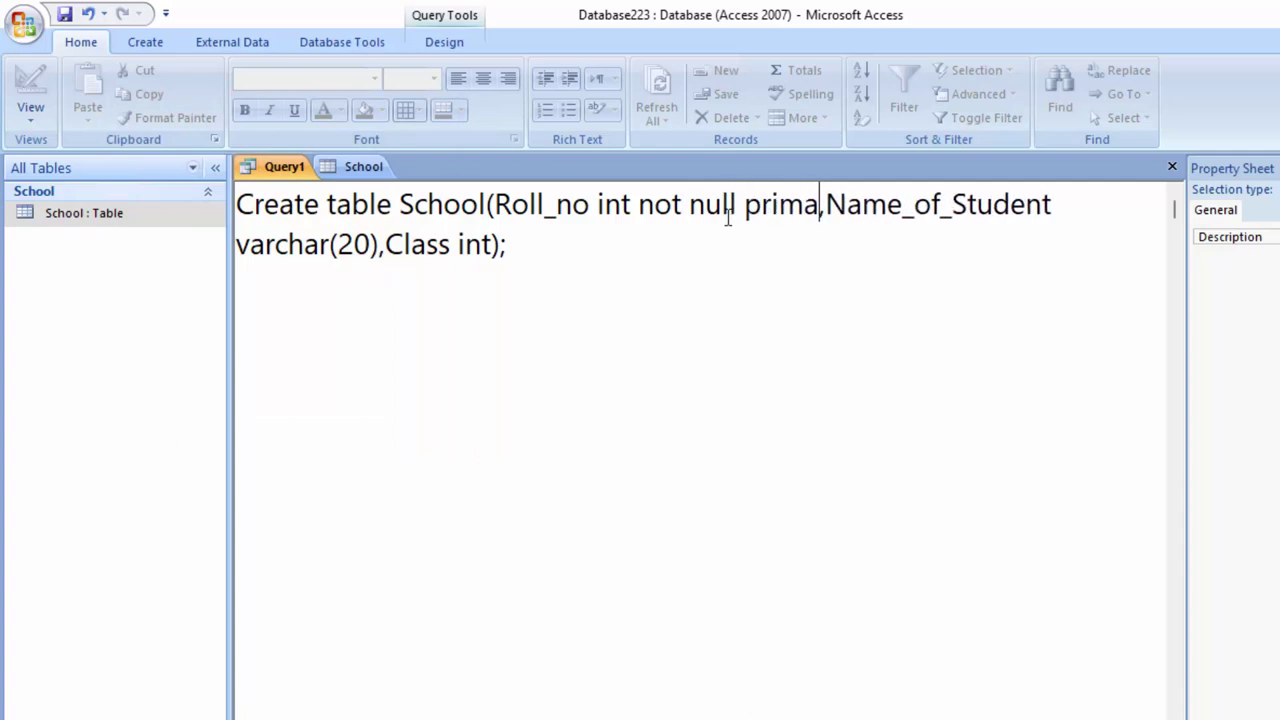
{"action": "type", "text": "ry key"}
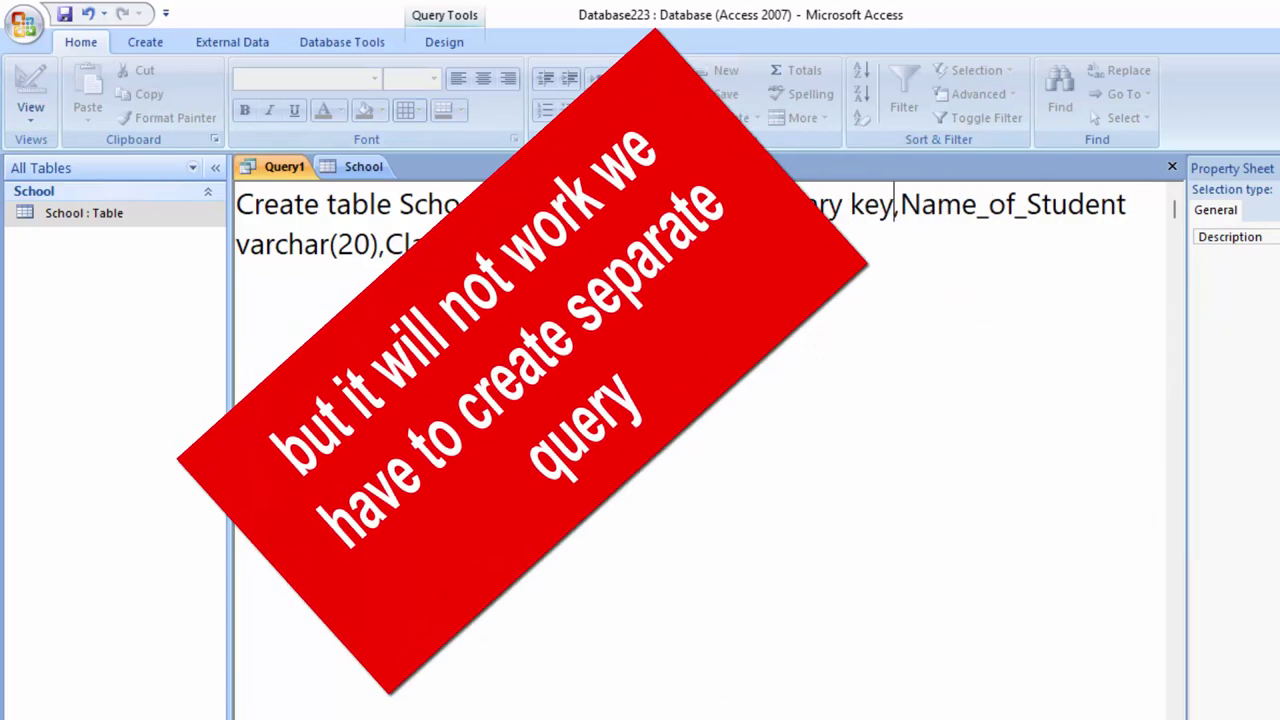
{"action": "key", "text": "ctrl+a"}
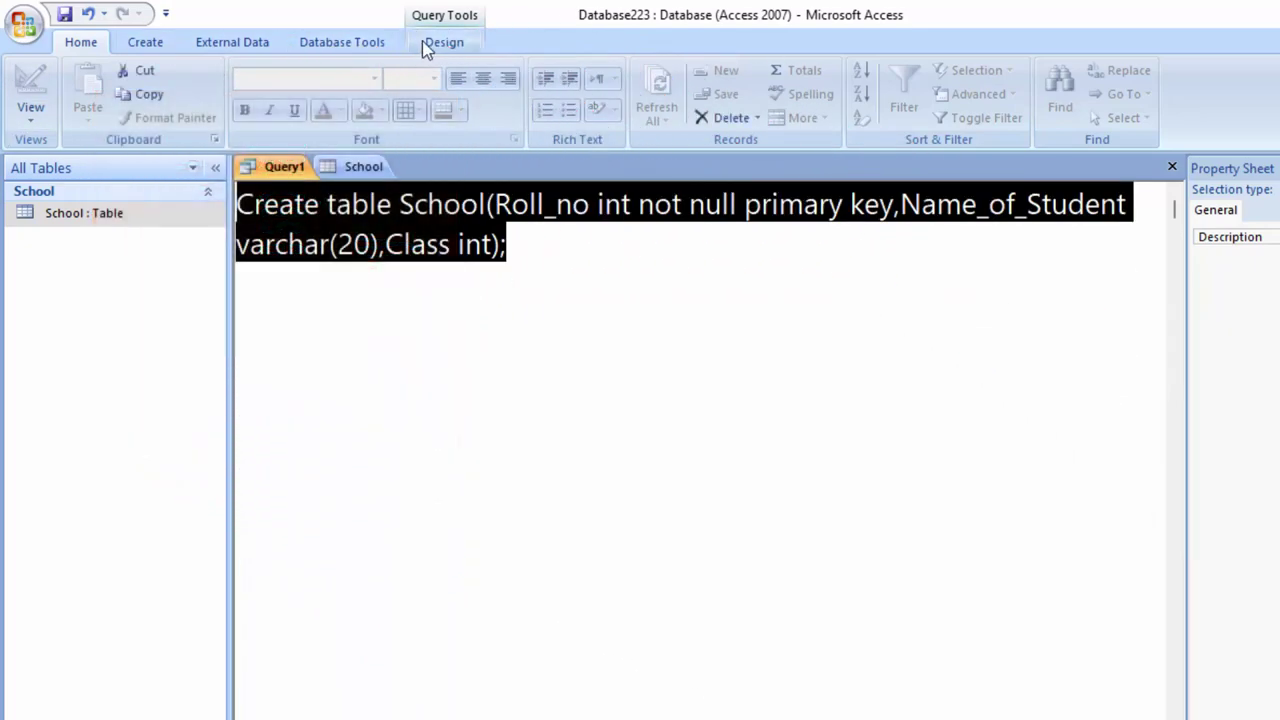
{"action": "left_click", "coordinate": [430, 42]}
{"action": "left_click", "coordinate": [62, 82]}
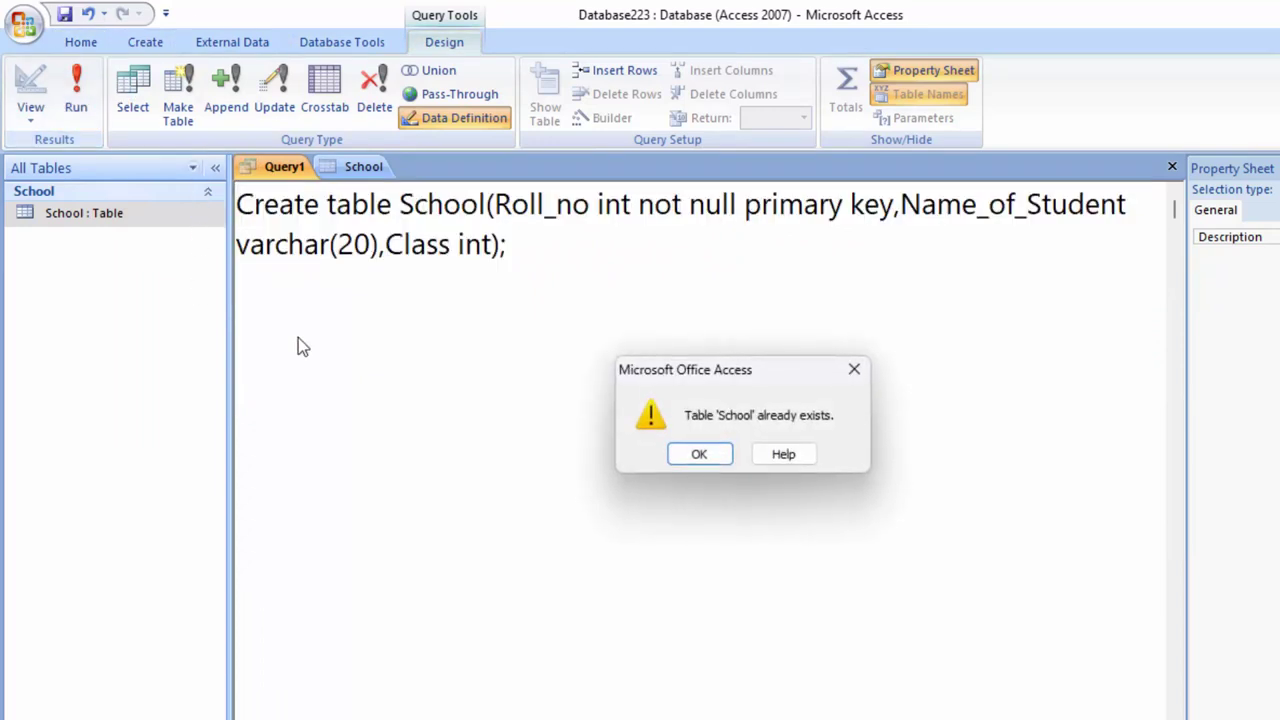
{"action": "left_click", "coordinate": [724, 455]}
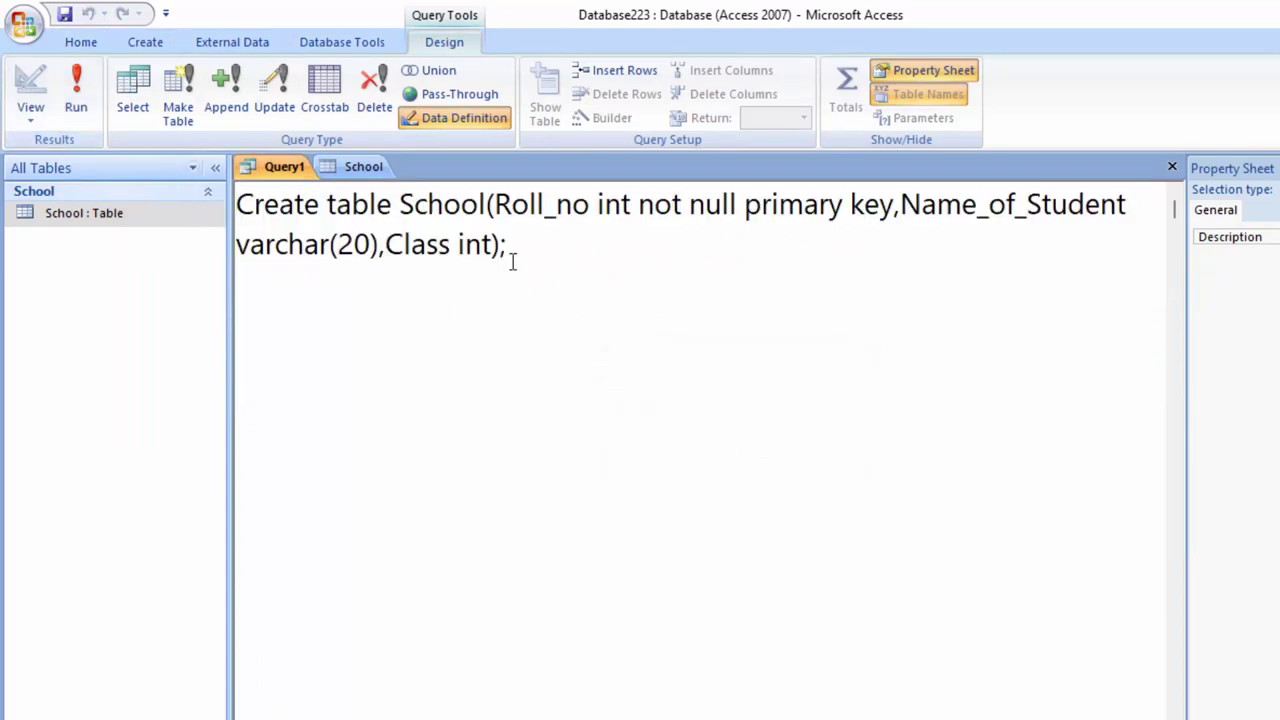
Step: Save the query as StudentQ and open the School table's datasheet
{"action": "right_click", "coordinate": [365, 167]}
{"action": "left_click", "coordinate": [300, 185]}
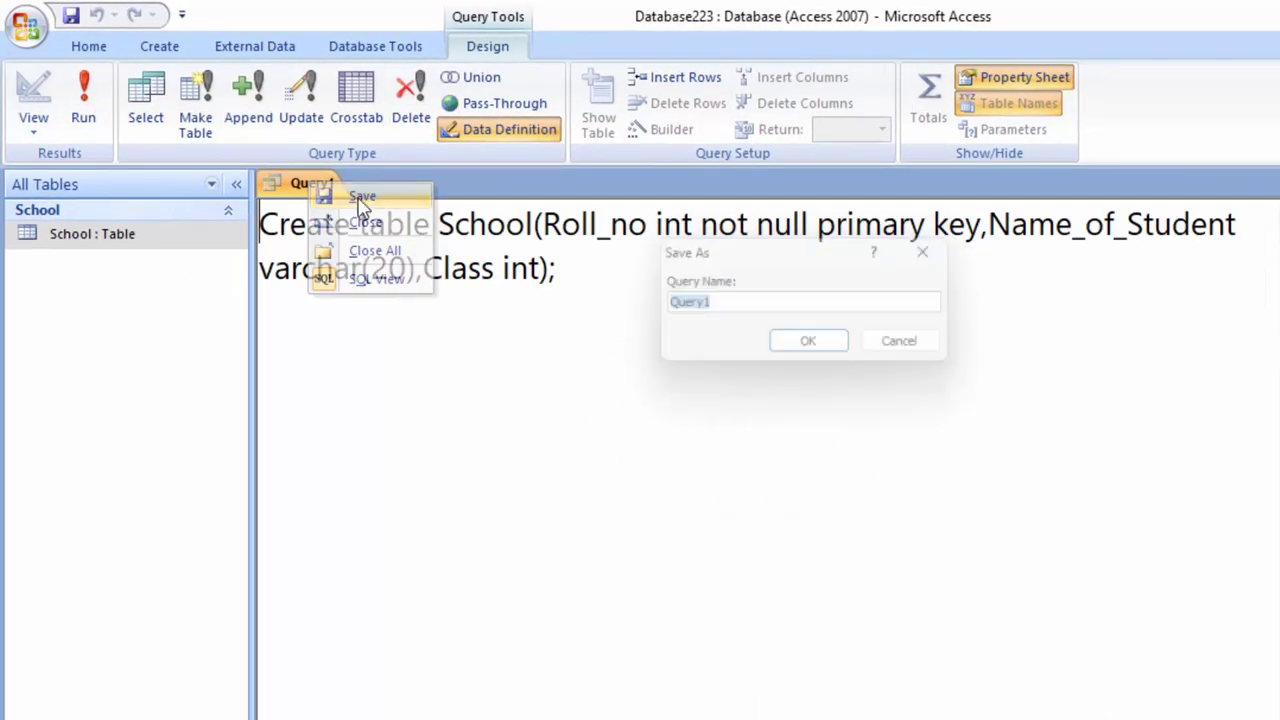
{"action": "type", "text": "Stu"}
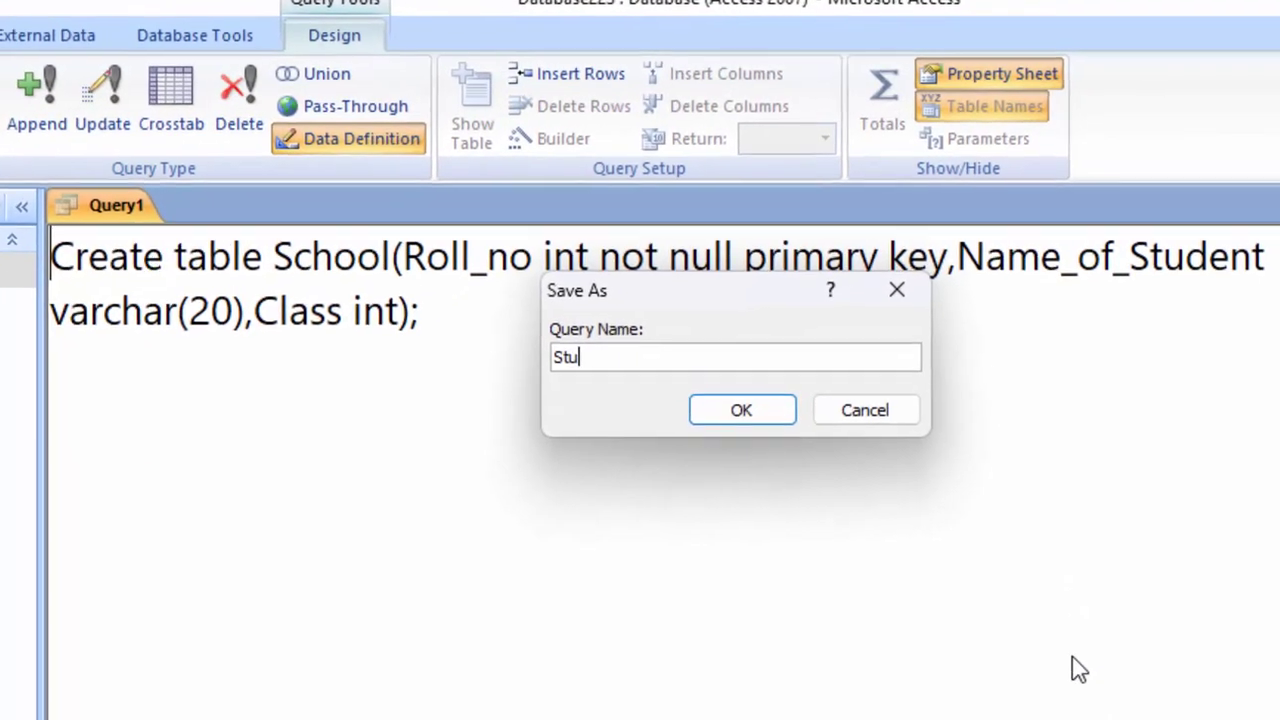
{"action": "type", "text": "dentQ"}
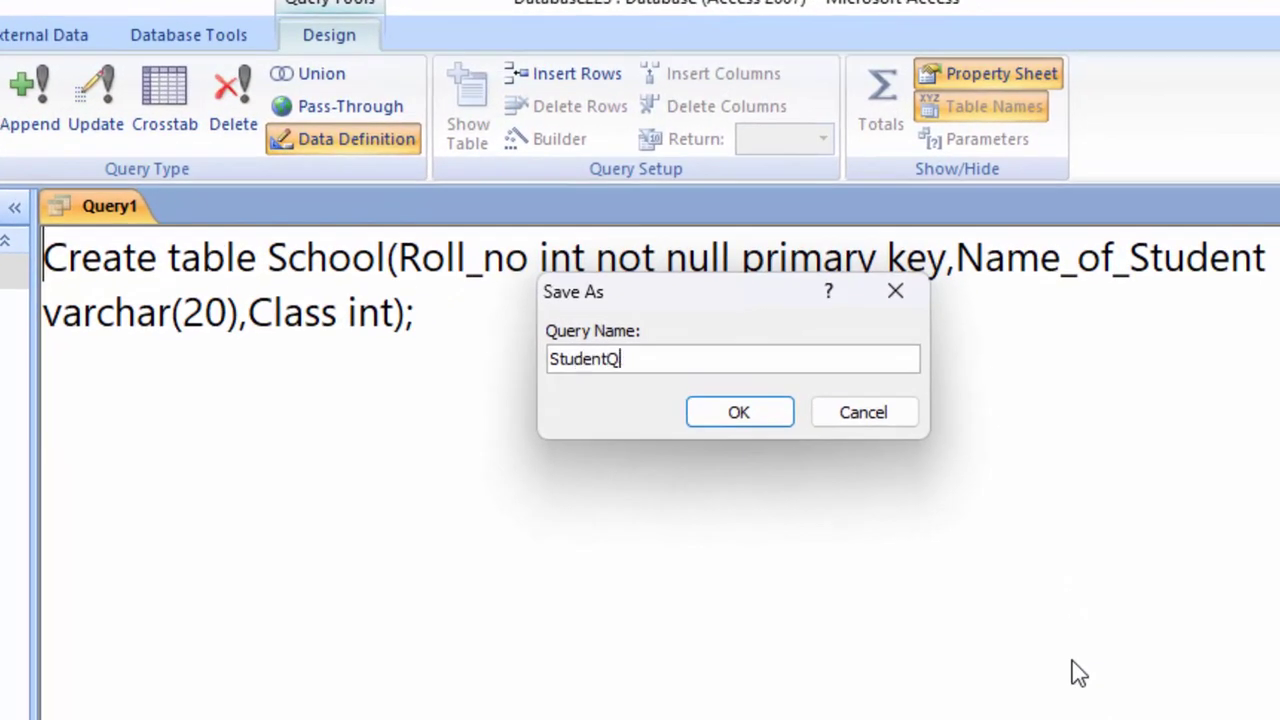
{"action": "key", "text": "Return"}
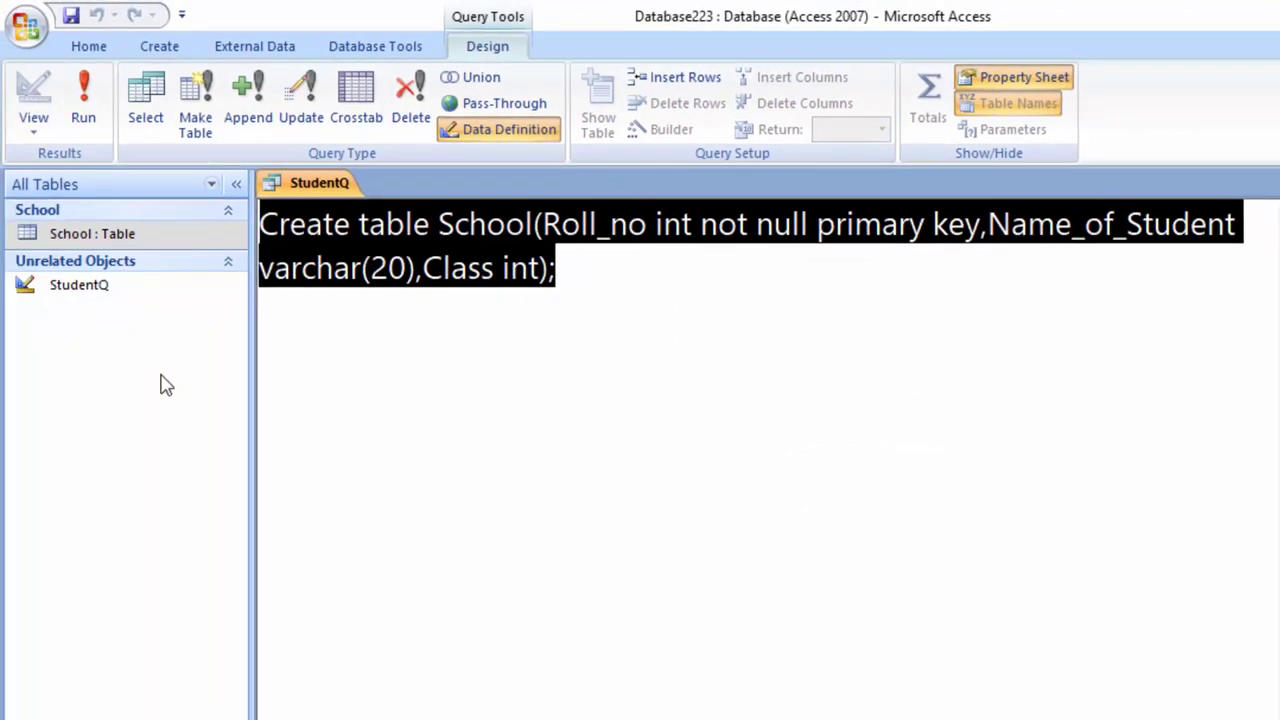
{"action": "double_click", "coordinate": [100, 238]}
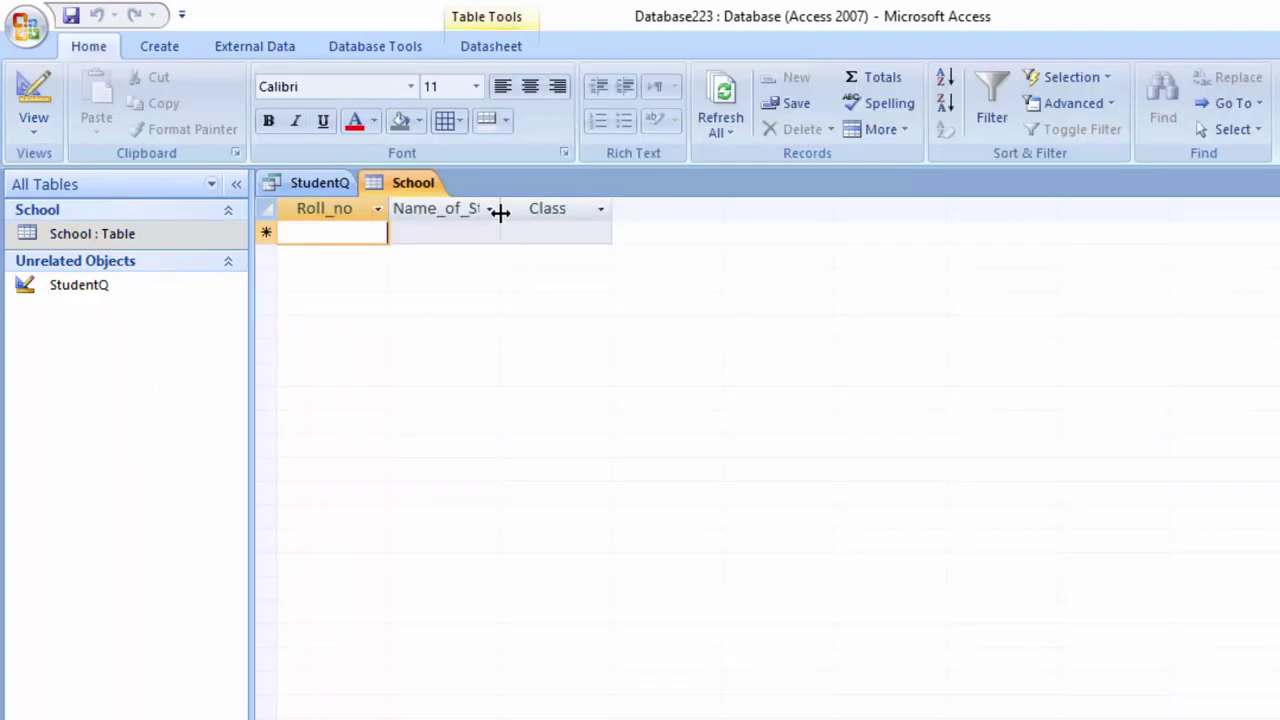
Step: Widen Name_of_Student and enter Ram (1, class 12) and Shyam (2, class 12)
{"action": "double_click", "coordinate": [500, 211]}
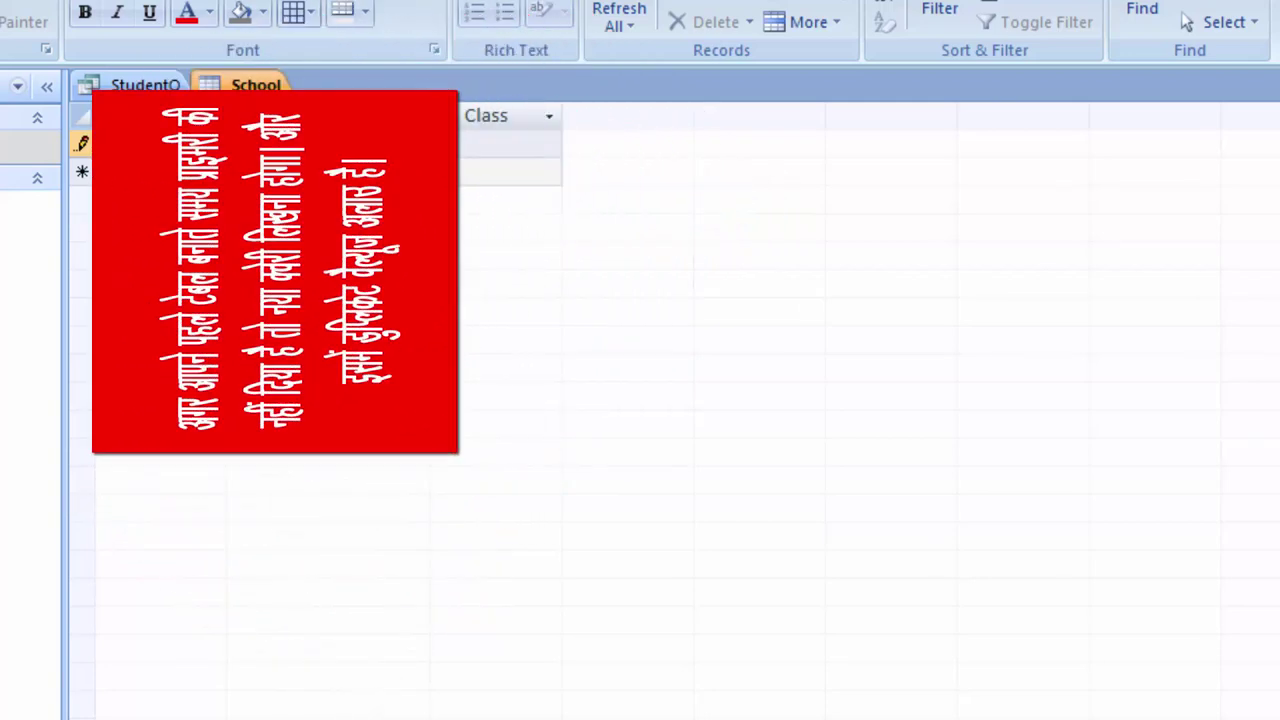
{"action": "type", "text": "1"}
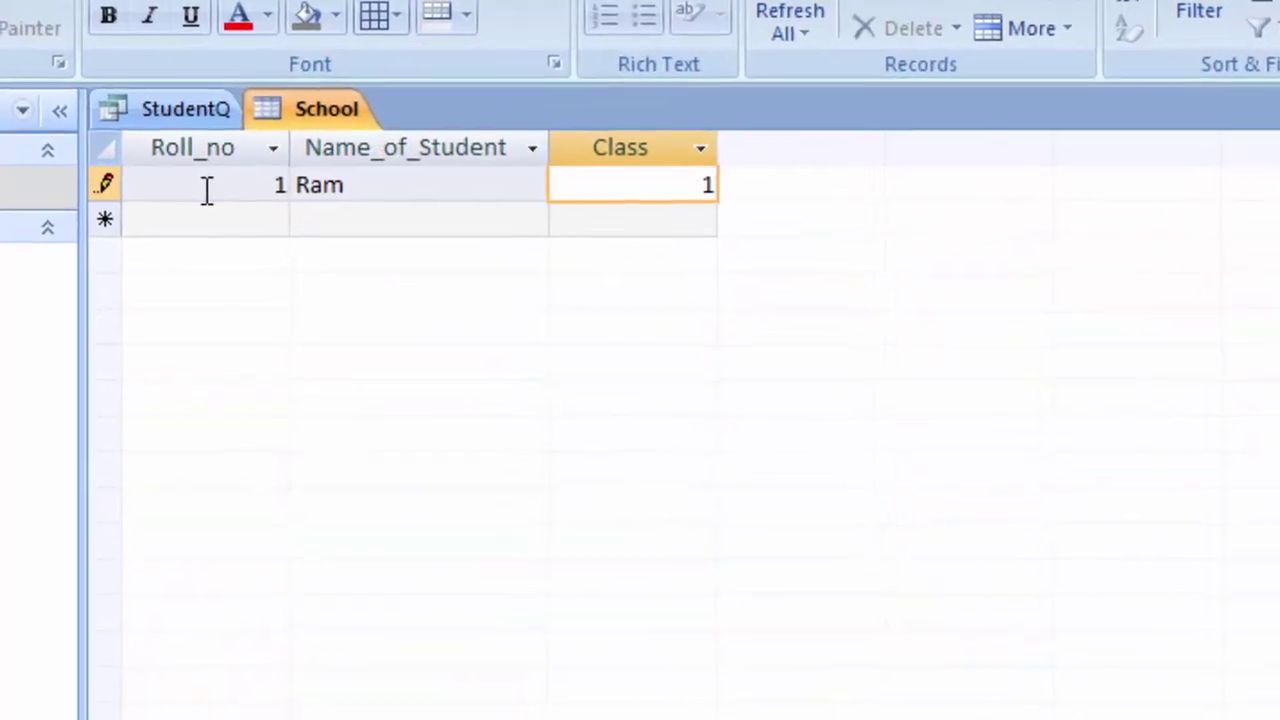
{"action": "type", "text": "2"}
{"action": "key", "text": "Tab"}
{"action": "type", "text": "2"}
{"action": "key", "text": "Tab"}
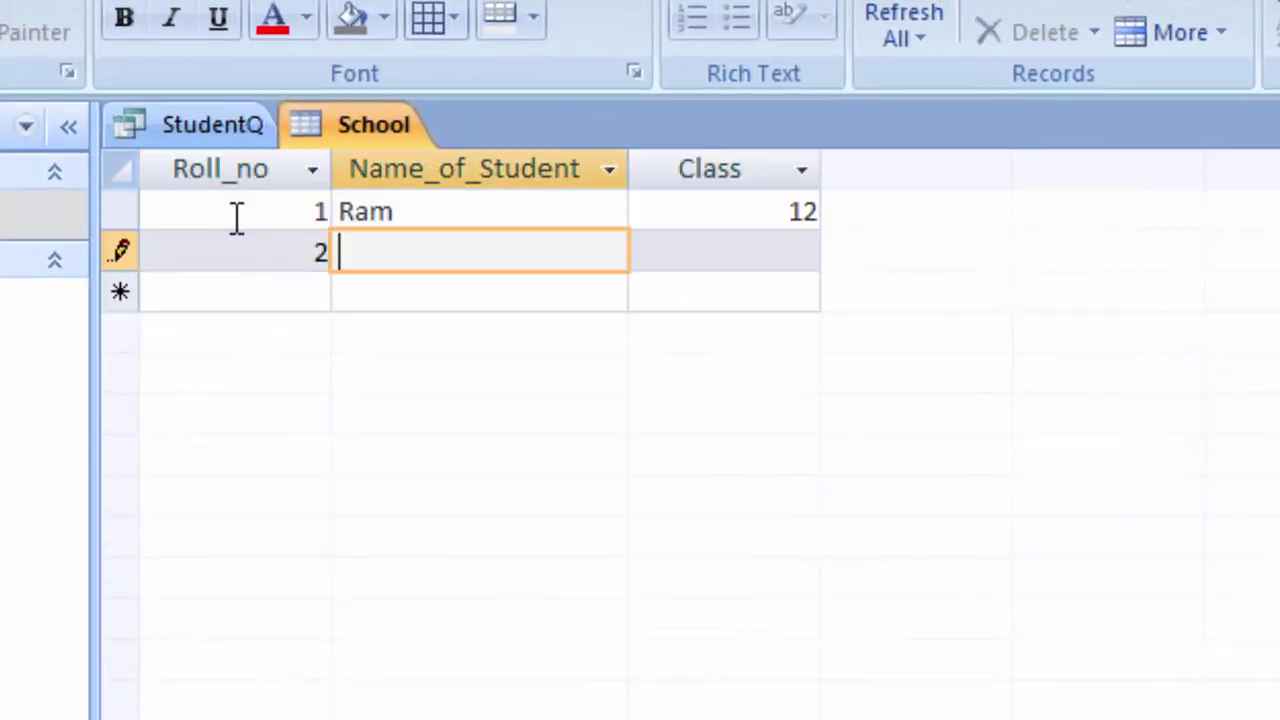
{"action": "type", "text": "Shyam"}
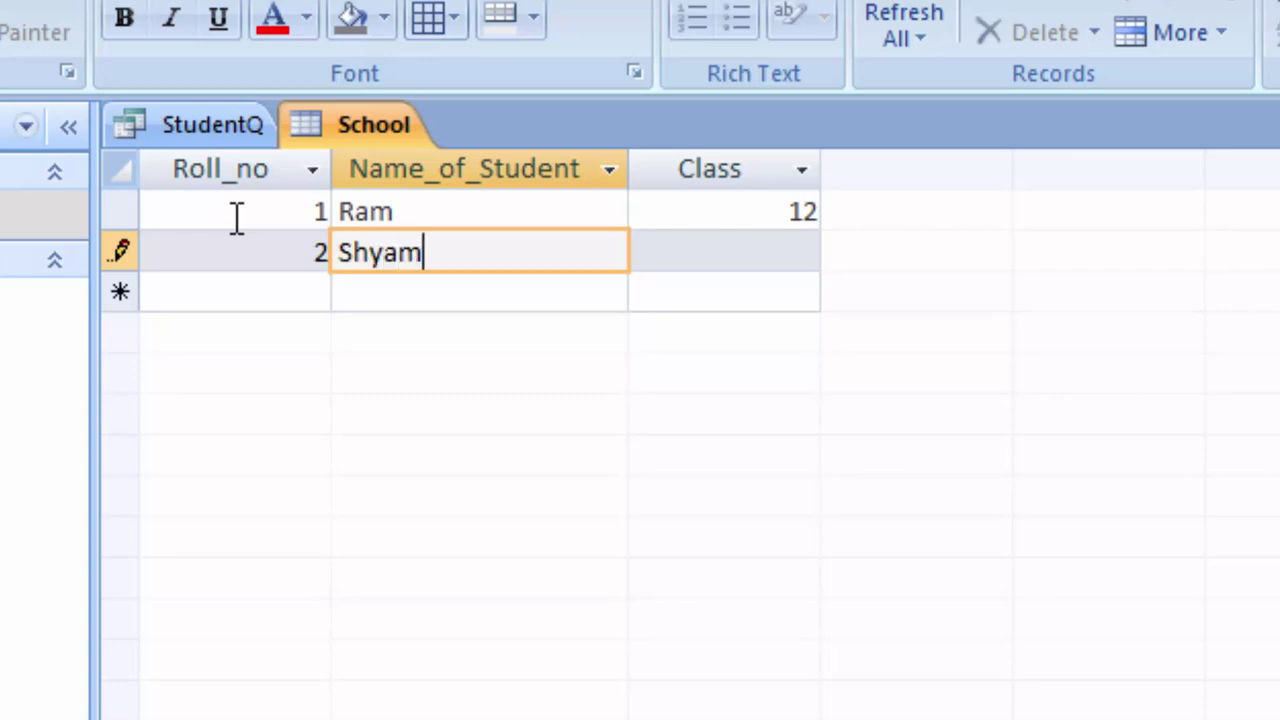
{"action": "key", "text": "Tab"}
{"action": "type", "text": "12"}
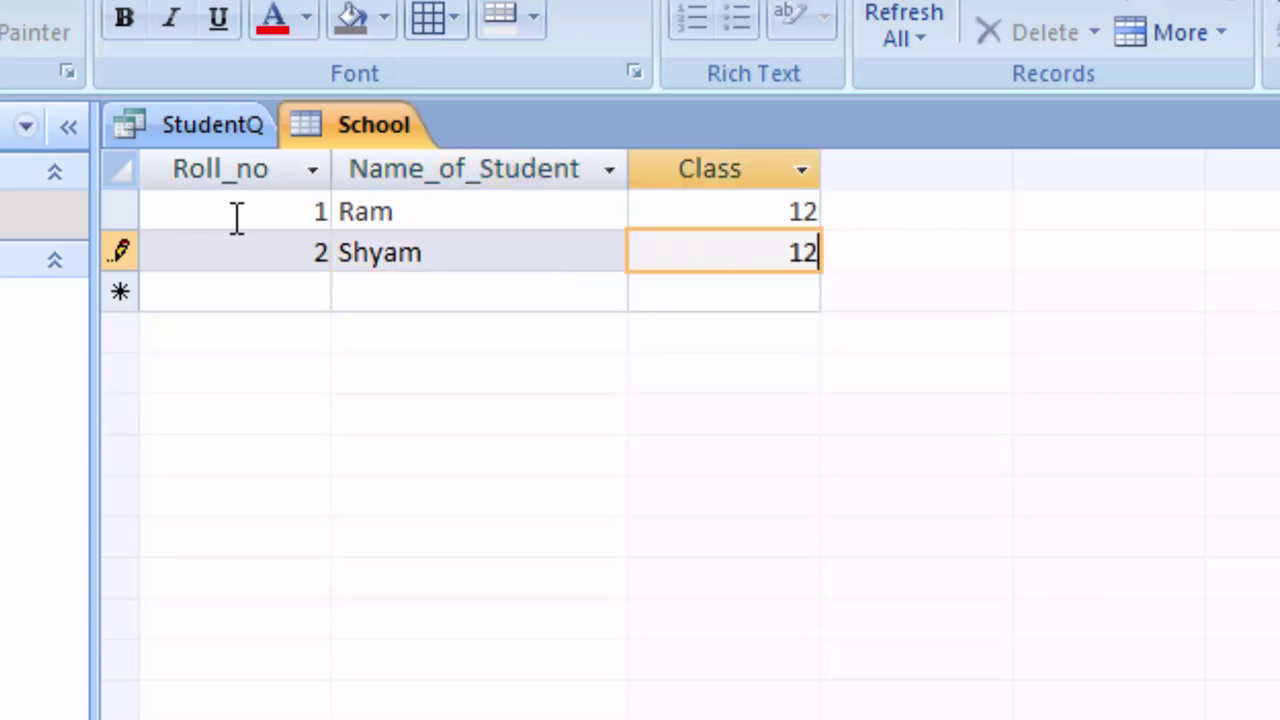
{"action": "key", "text": "Tab"}
Step: Add the third record: Roll_no 2, Monu, class 11
{"action": "type", "text": "2"}
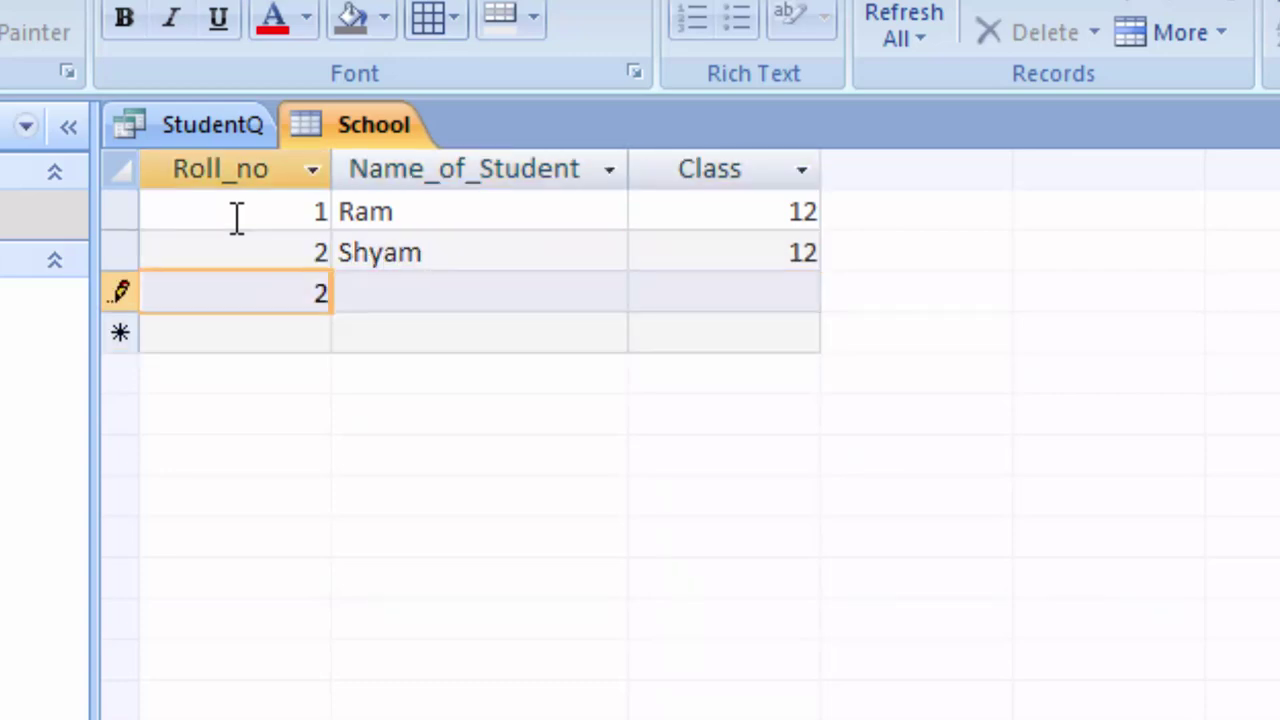
{"action": "key", "text": "Tab"}
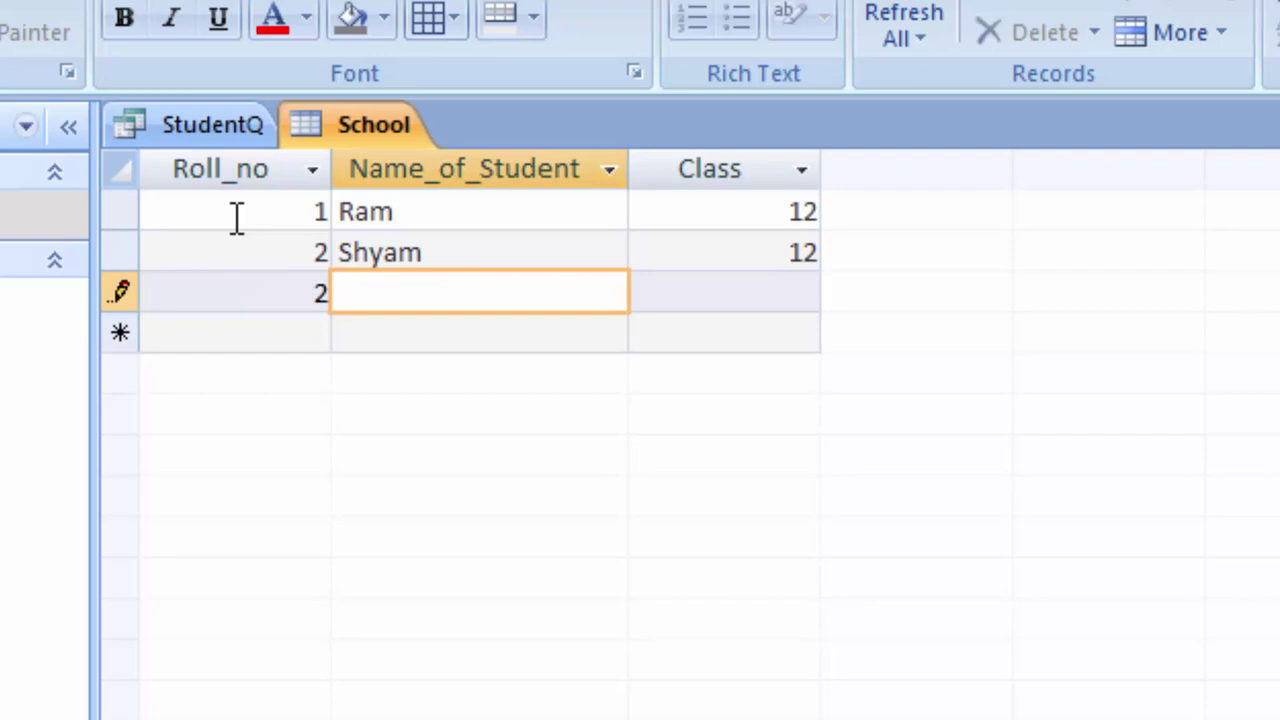
{"action": "type", "text": "Ma"}
{"action": "key", "text": "BackSpace"}
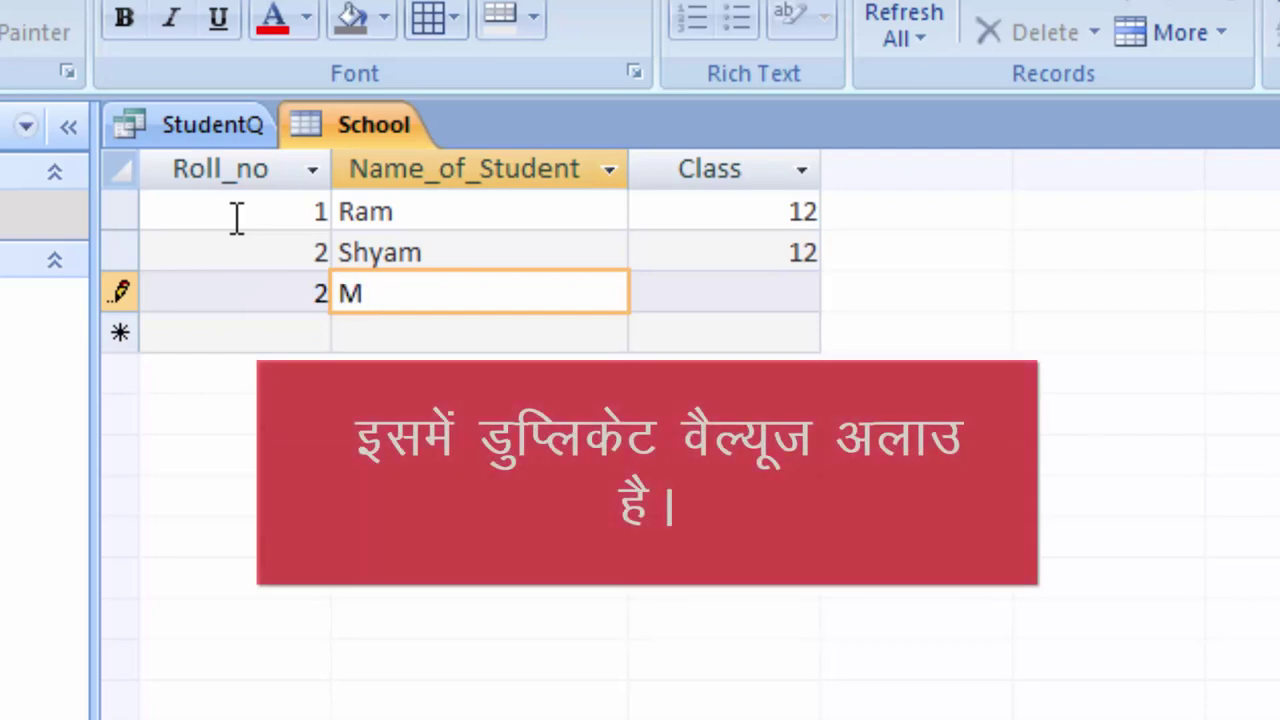
{"action": "type", "text": "onu"}
{"action": "key", "text": "Tab"}
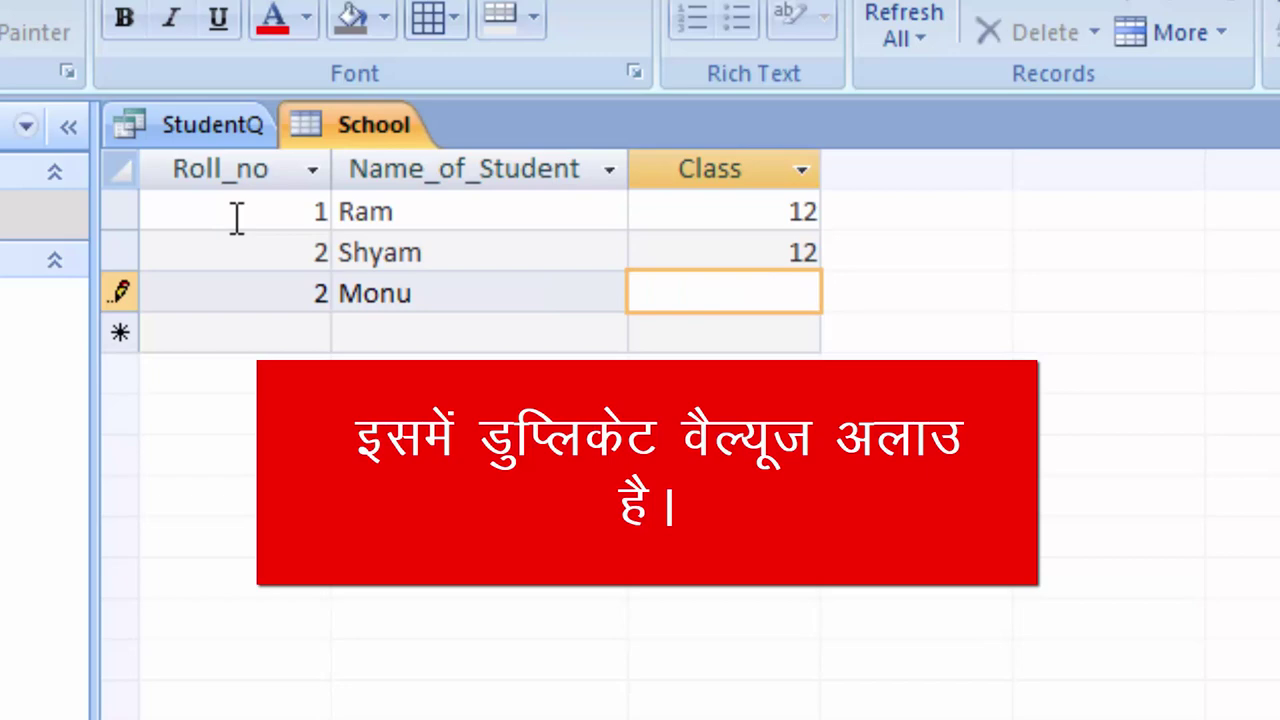
{"action": "type", "text": "11"}
{"action": "left_click", "coordinate": [340, 333]}
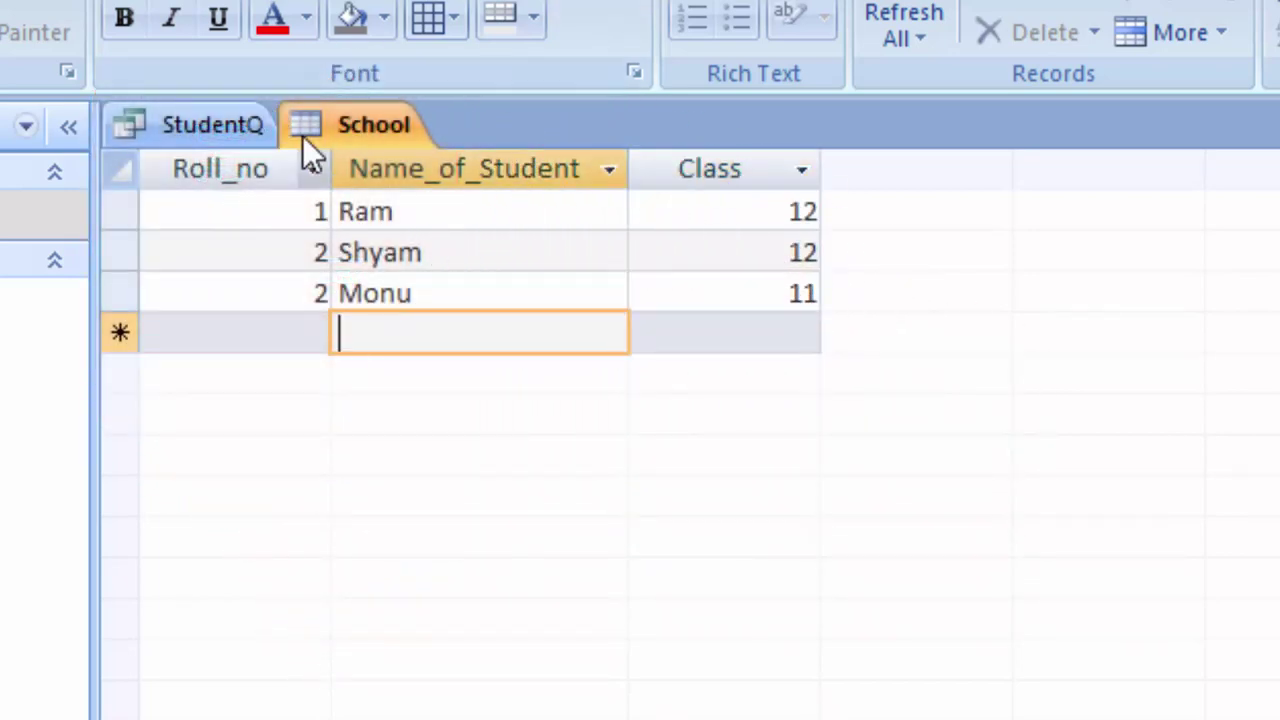
Step: Close the StudentQ query and the School table, answering the save prompt
{"action": "right_click", "coordinate": [212, 124]}
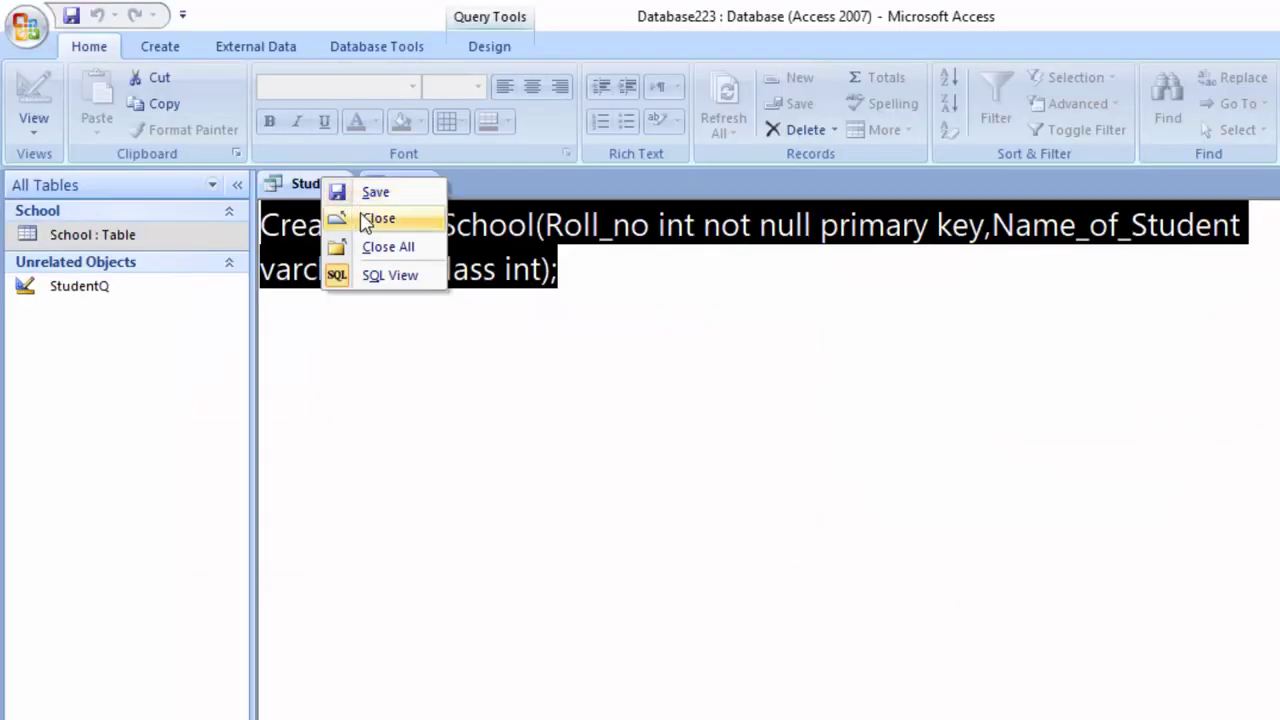
{"action": "left_click", "coordinate": [365, 222]}
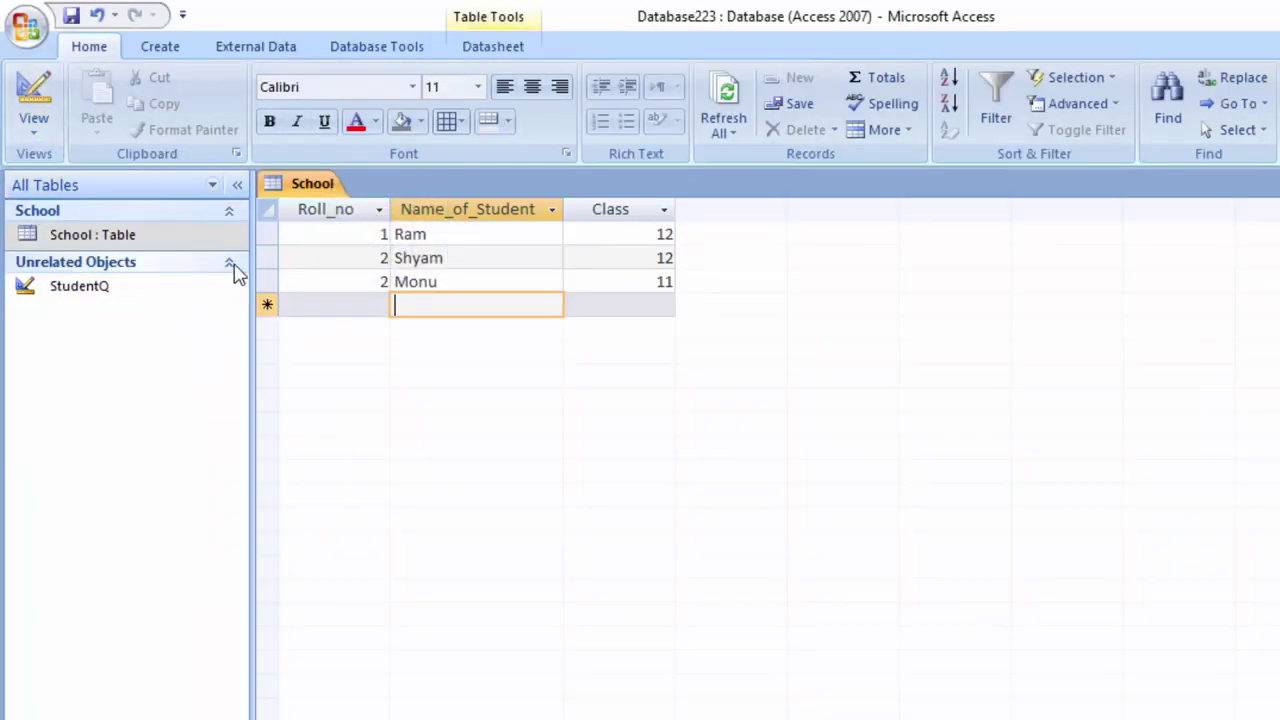
{"action": "right_click", "coordinate": [262, 183]}
{"action": "left_click", "coordinate": [334, 229]}
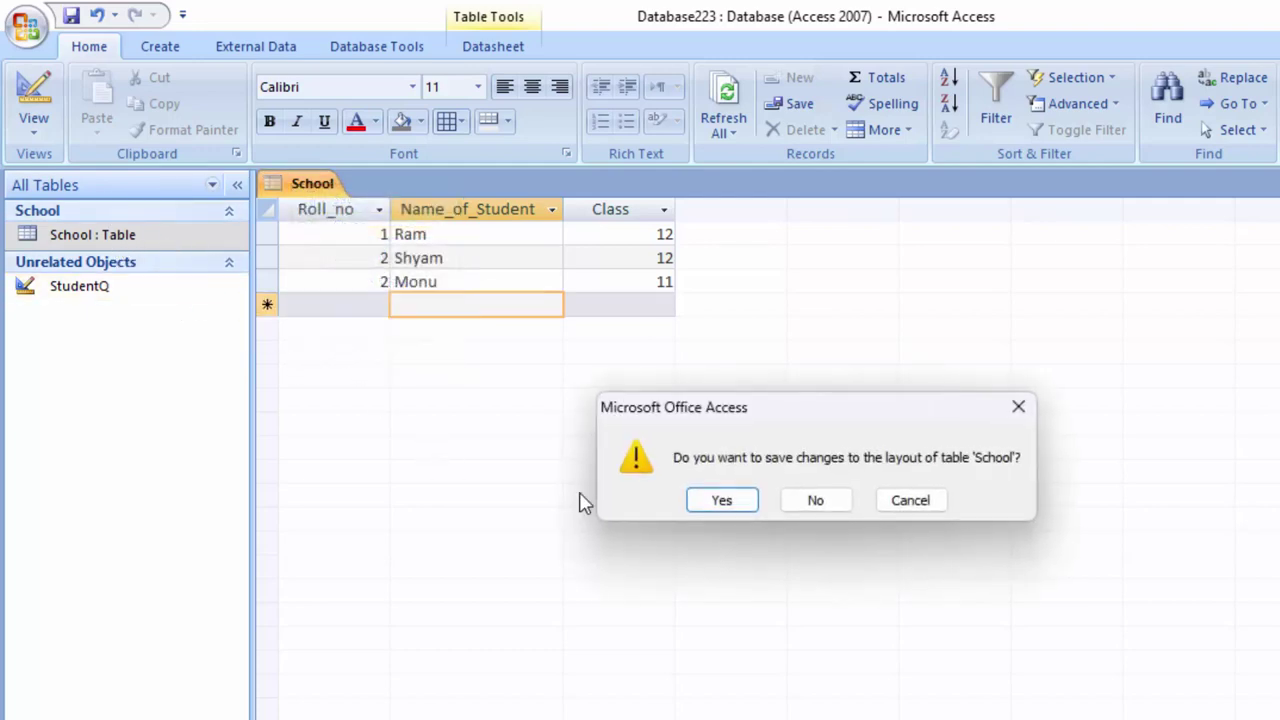
{"action": "left_click", "coordinate": [812, 501]}
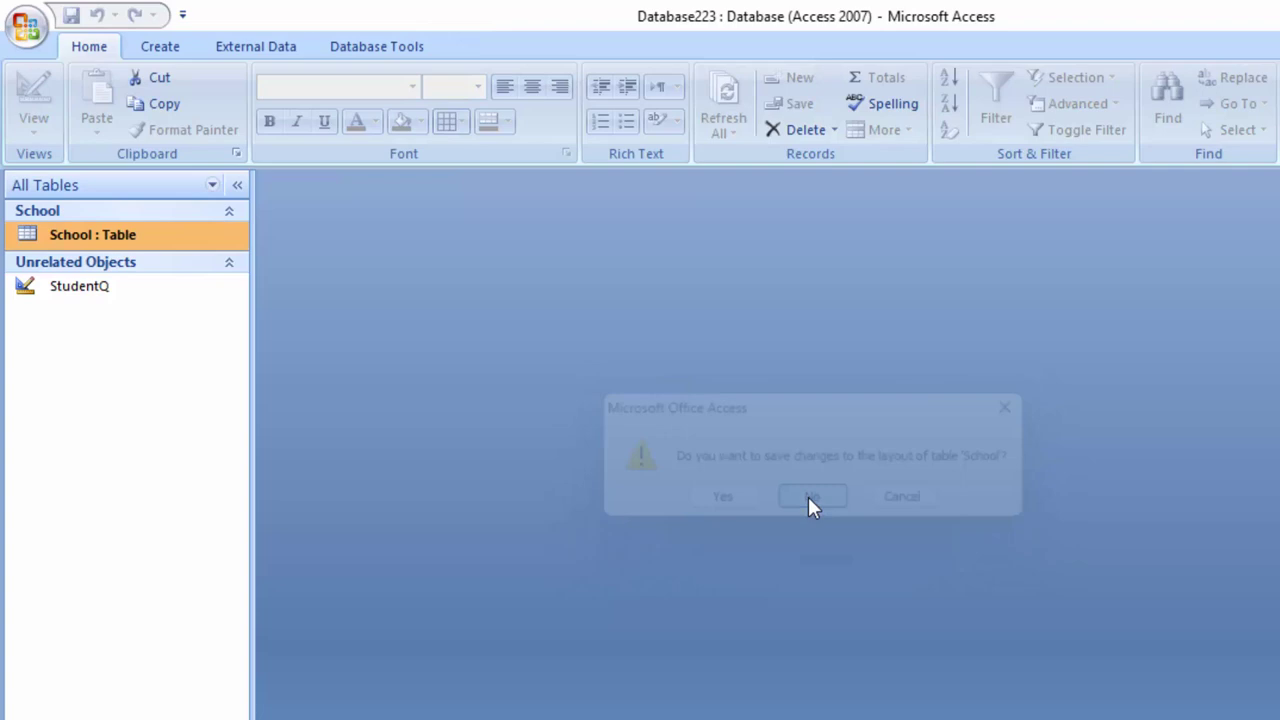
Step: Reopen StudentQ in Design View to edit its SQL
{"action": "left_click", "coordinate": [80, 288]}
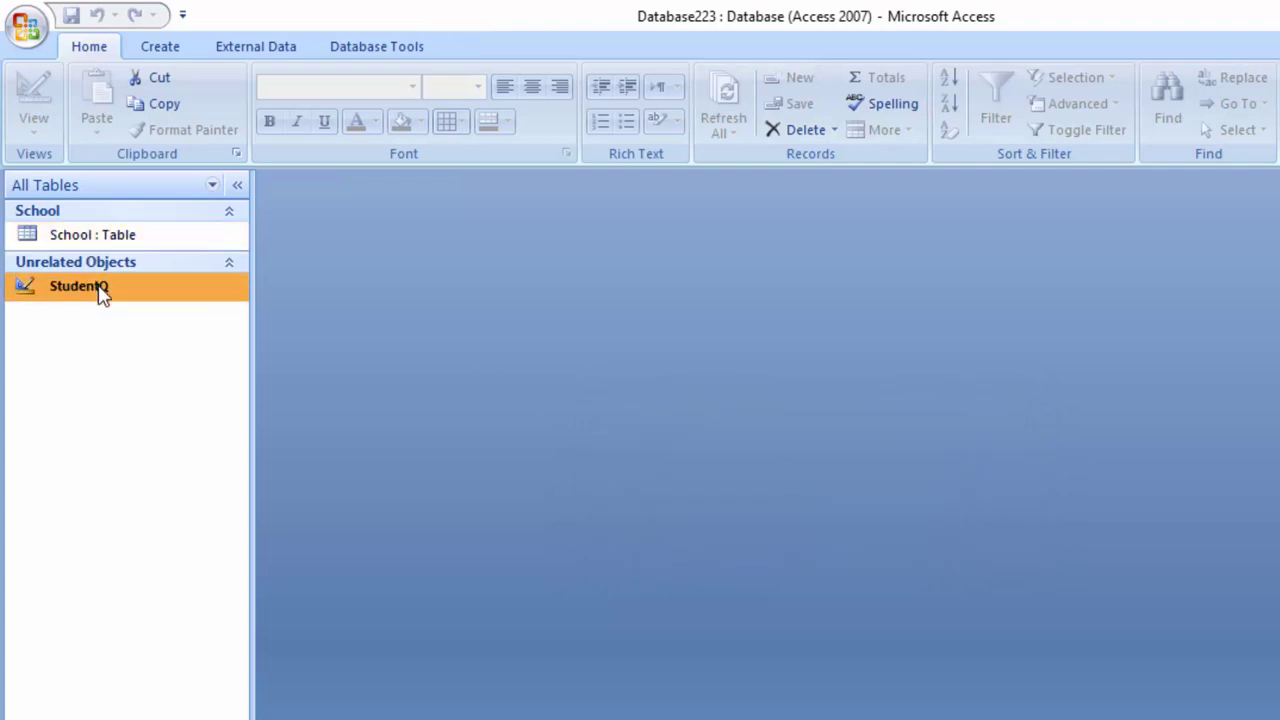
{"action": "right_click", "coordinate": [100, 288]}
{"action": "left_click", "coordinate": [266, 328]}
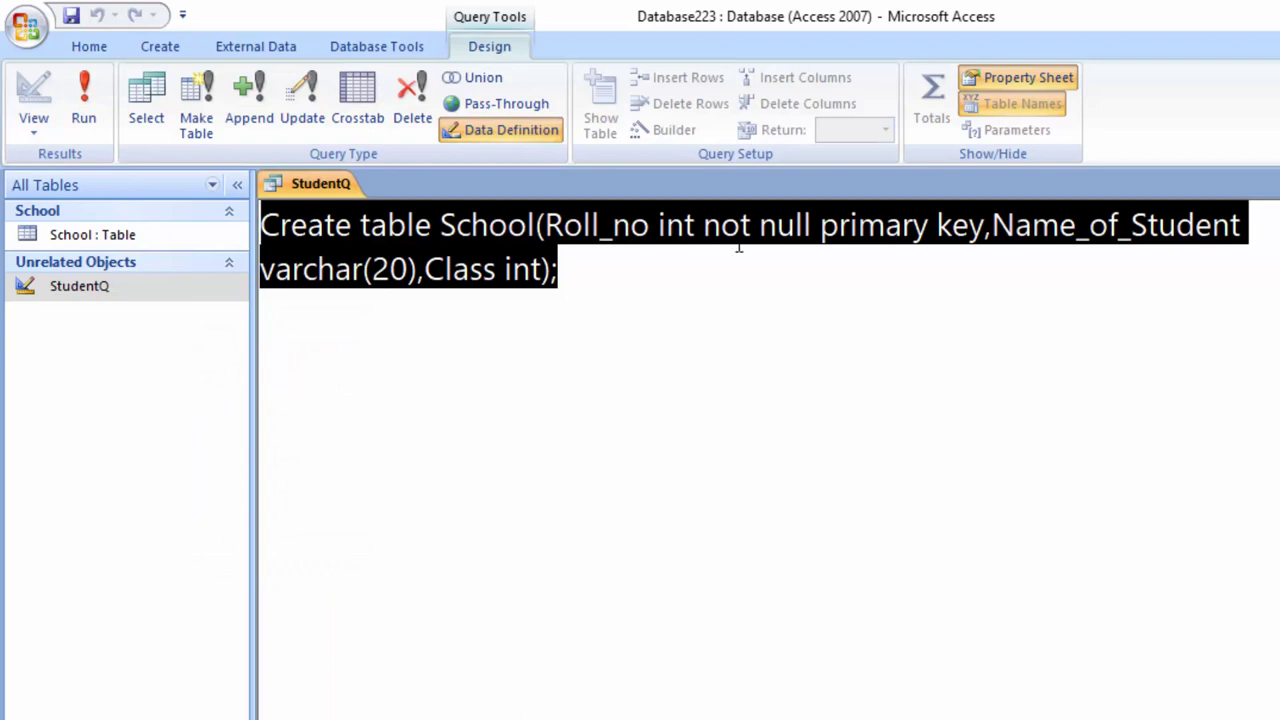
Step: After the table-already-exists error, rename School to Schoo in the statement and run it
{"action": "left_click", "coordinate": [931, 235]}
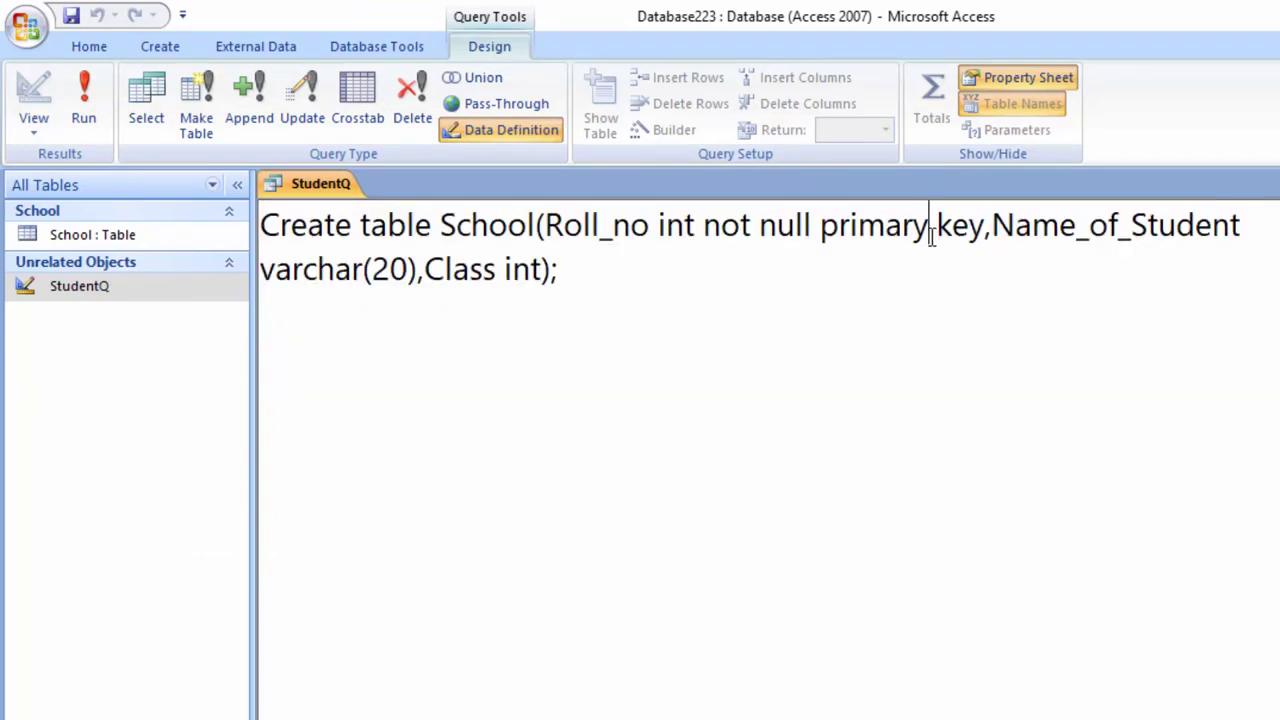
{"action": "left_click", "coordinate": [102, 114]}
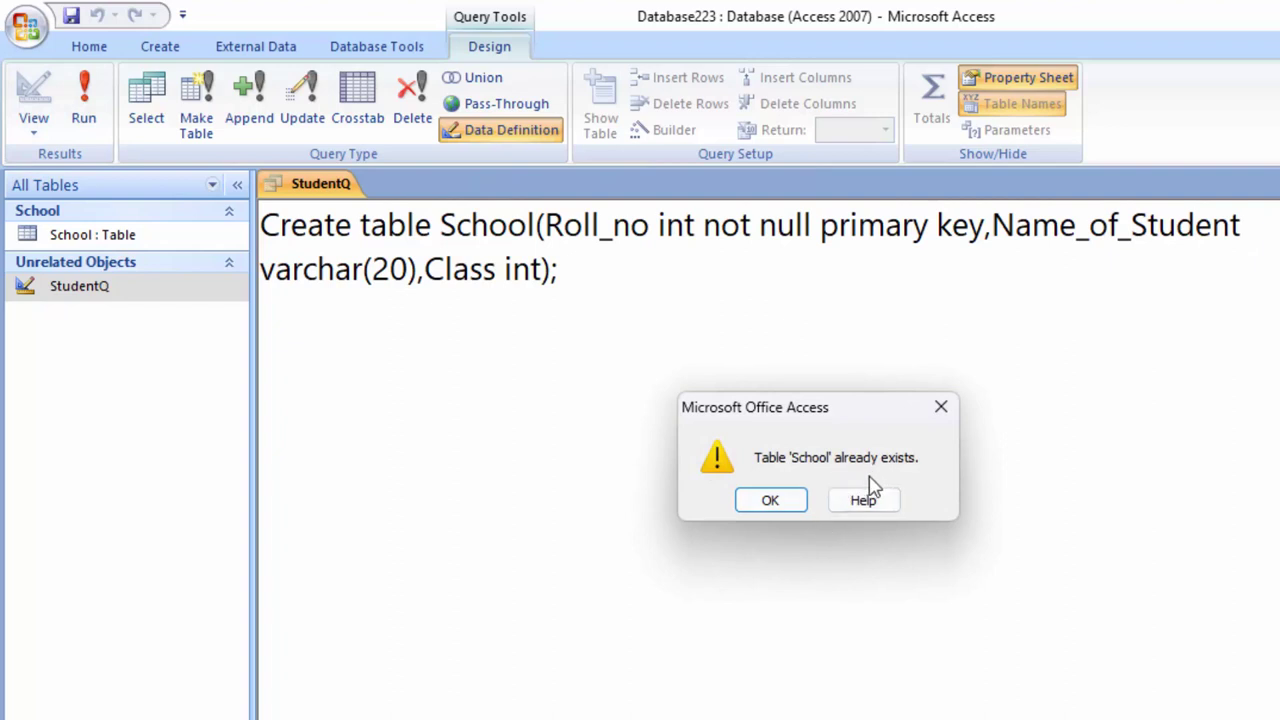
{"action": "left_click", "coordinate": [790, 501]}
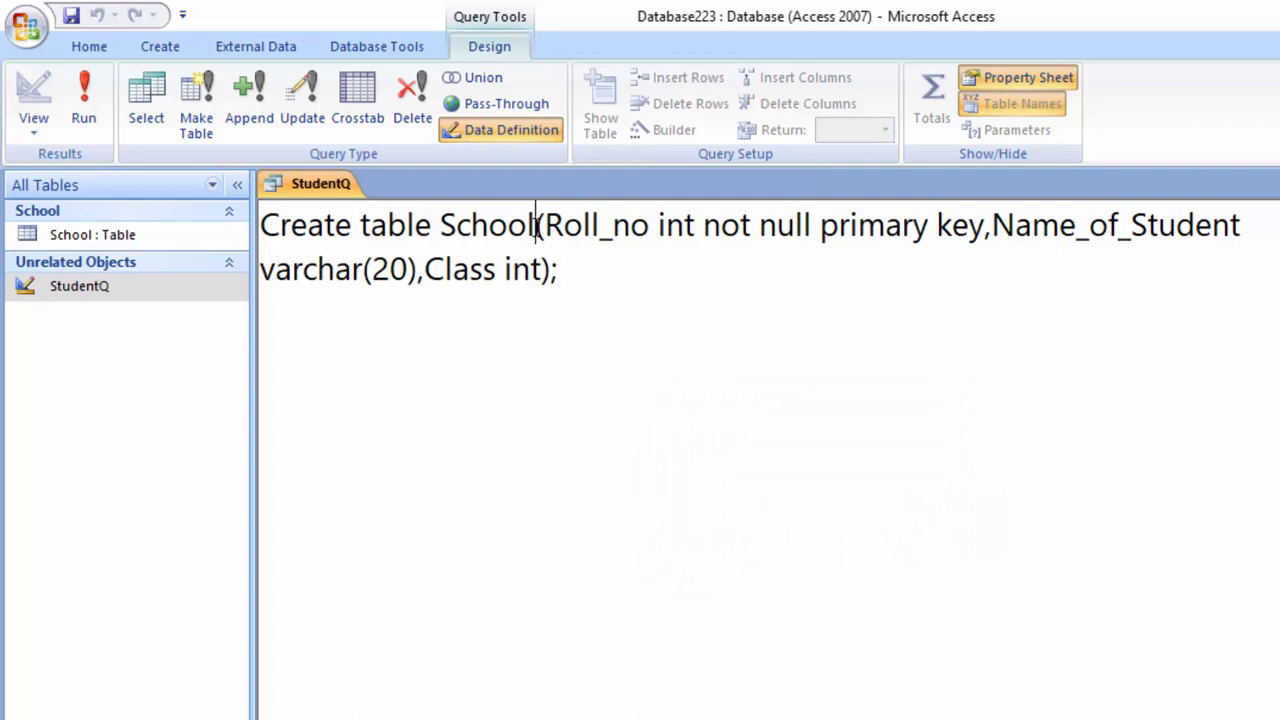
{"action": "key", "text": "BackSpace"}
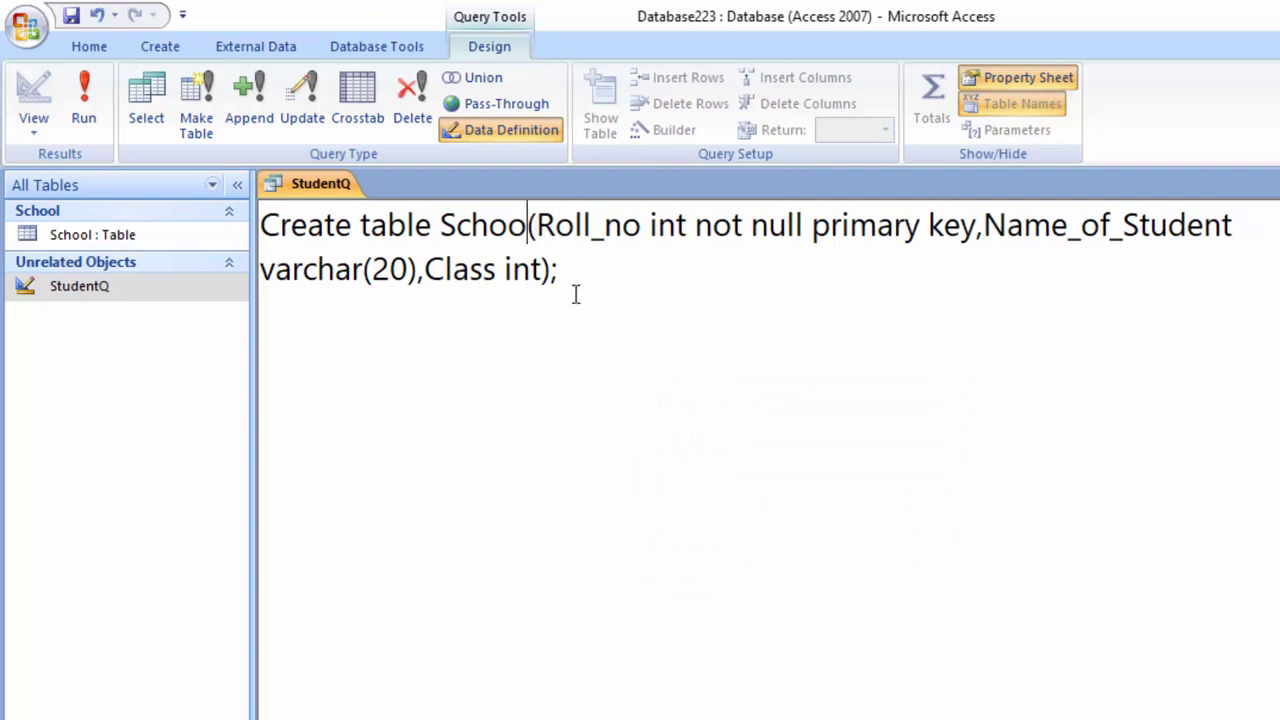
{"action": "left_click", "coordinate": [78, 110]}
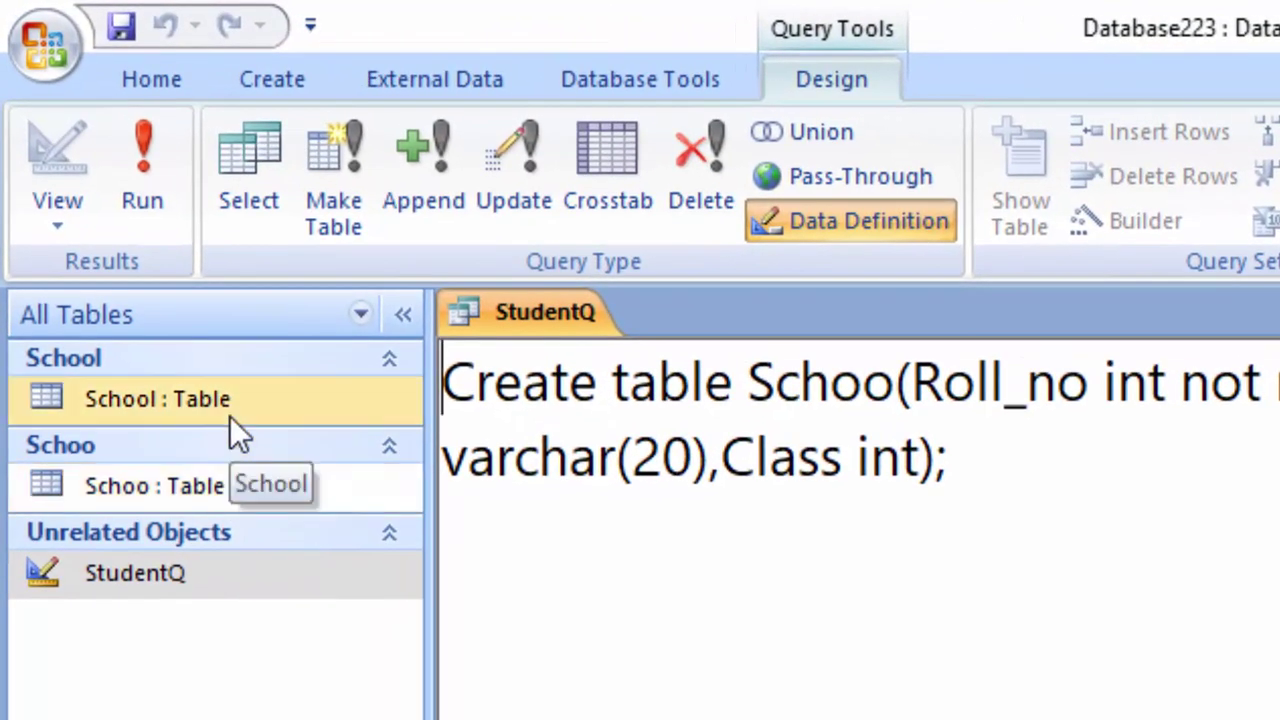
Step: Enter the rows 1 Ram 12 and 2 Shyam 11 in the Schoo datasheet
{"action": "double_click", "coordinate": [236, 472]}
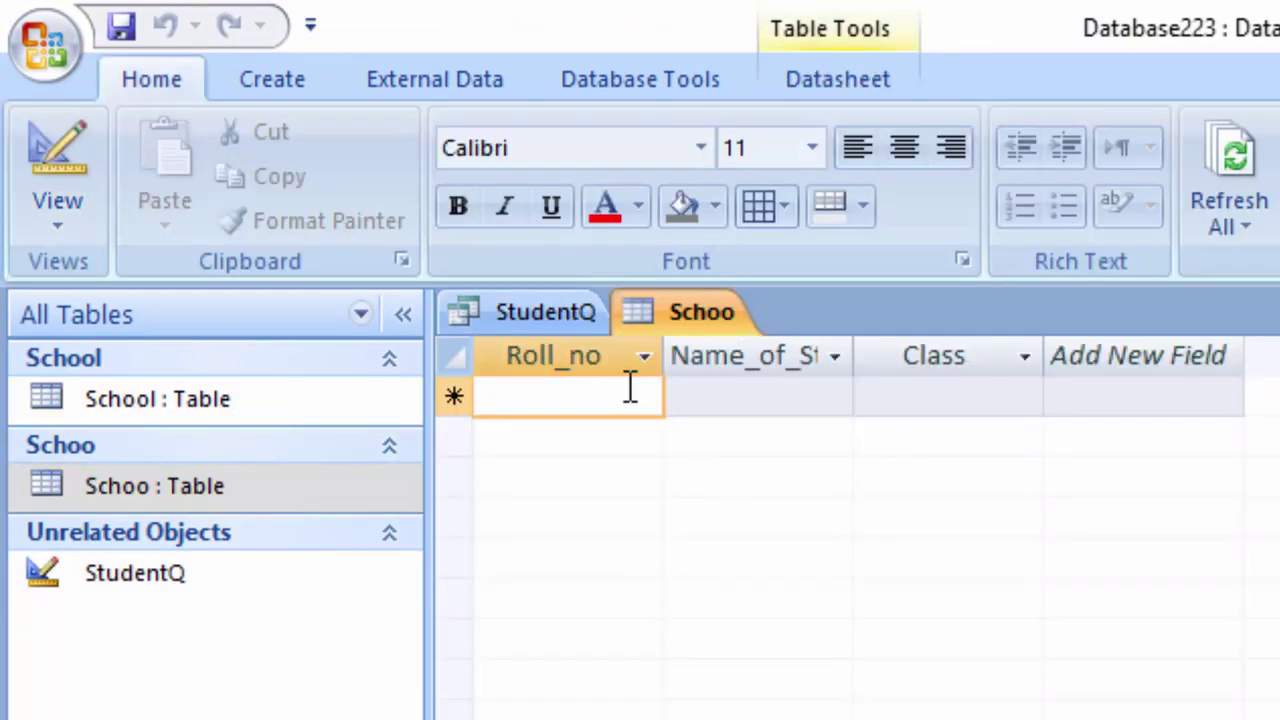
{"action": "type", "text": "1"}
{"action": "key", "text": "Tab"}
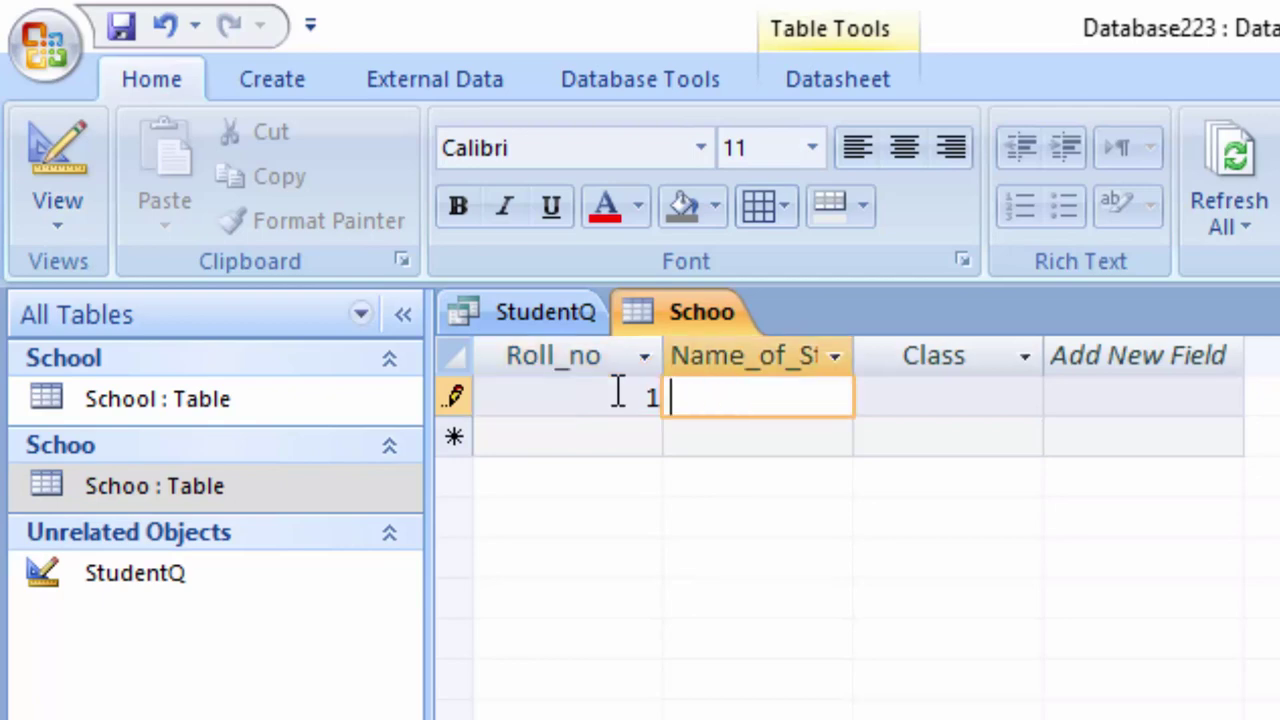
{"action": "type", "text": "Ram"}
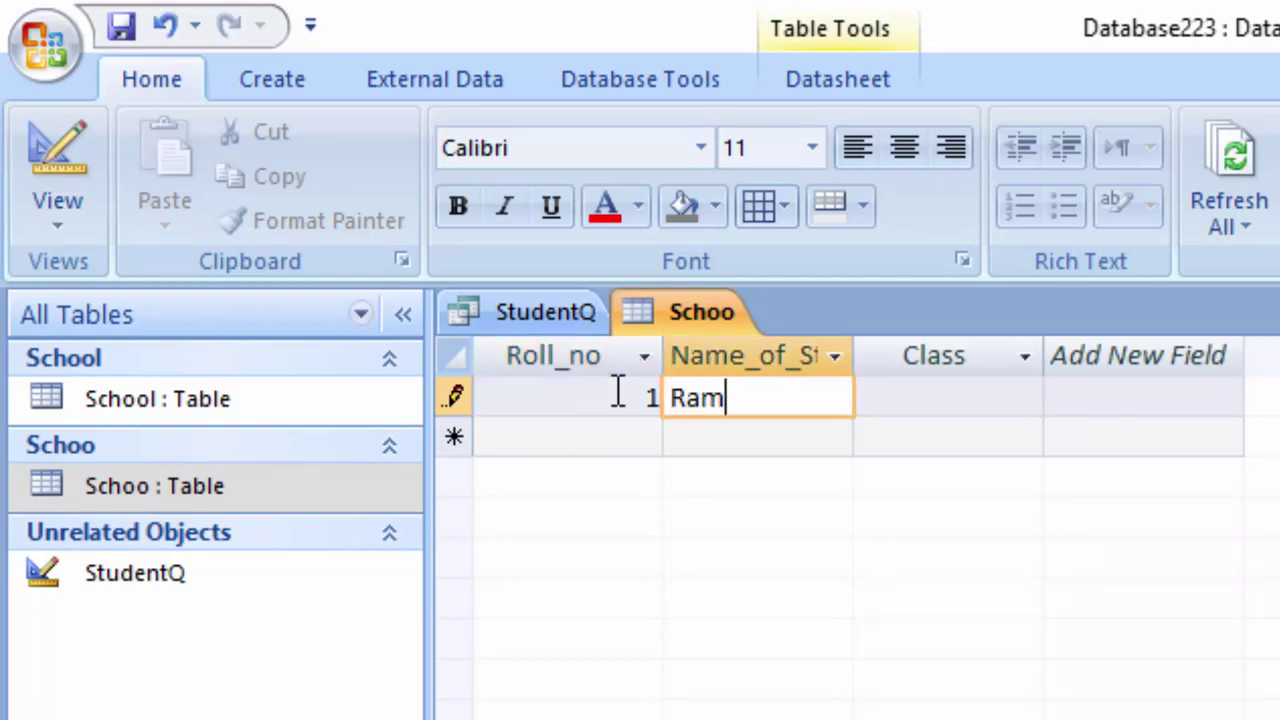
{"action": "key", "text": "Tab"}
{"action": "type", "text": "2"}
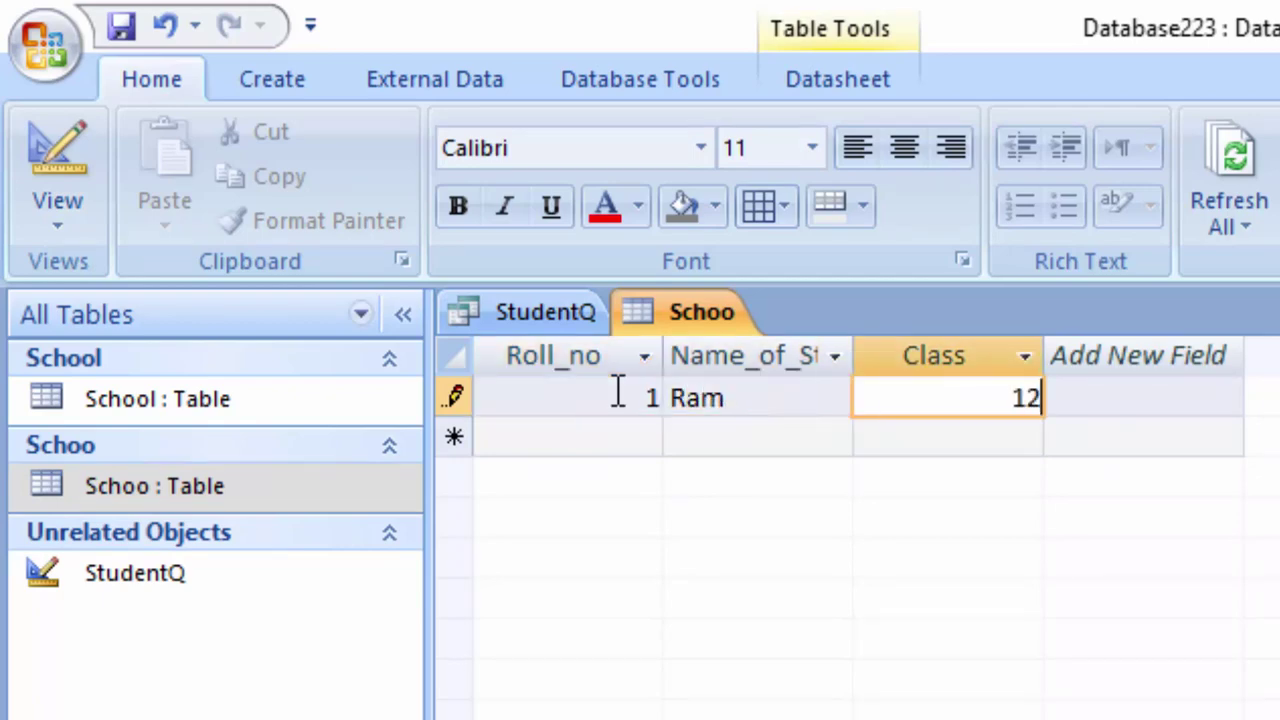
{"action": "key", "text": "Tab"}
{"action": "type", "text": "2"}
{"action": "key", "text": "Tab"}
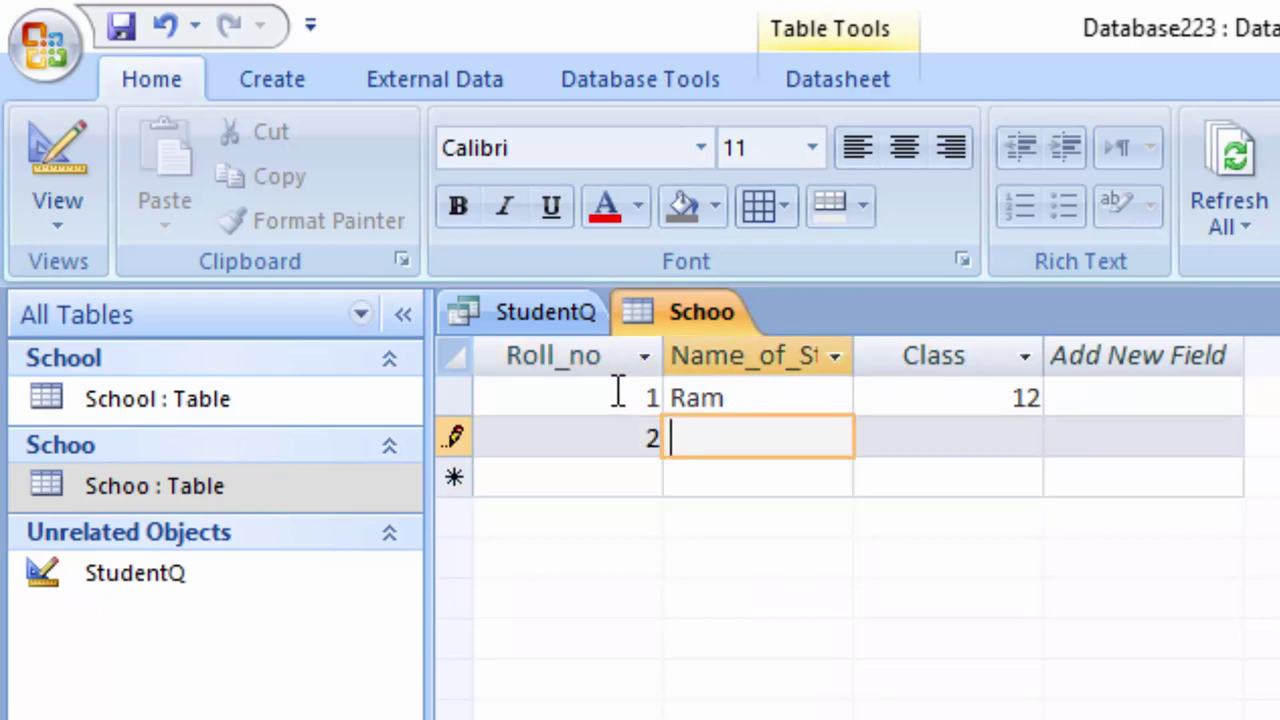
{"action": "type", "text": "Shya"}
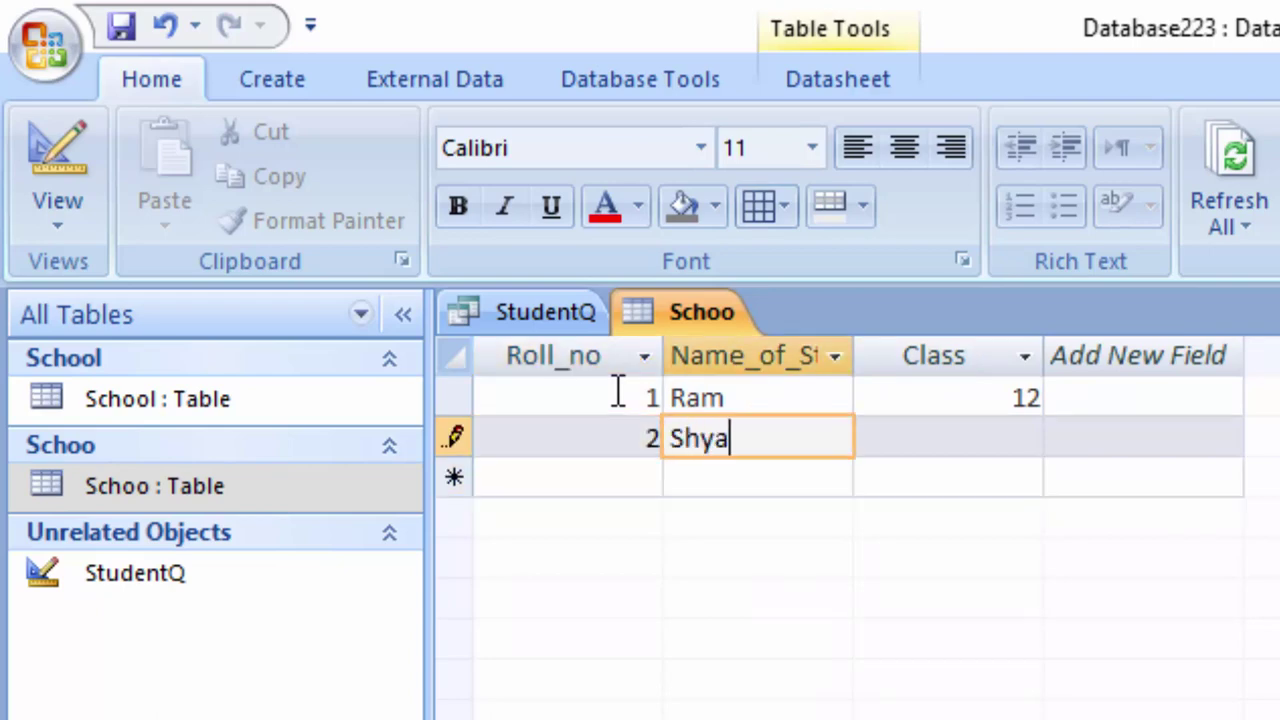
{"action": "type", "text": "m"}
{"action": "key", "text": "Tab"}
{"action": "type", "text": "1"}
{"action": "key", "text": "Tab"}
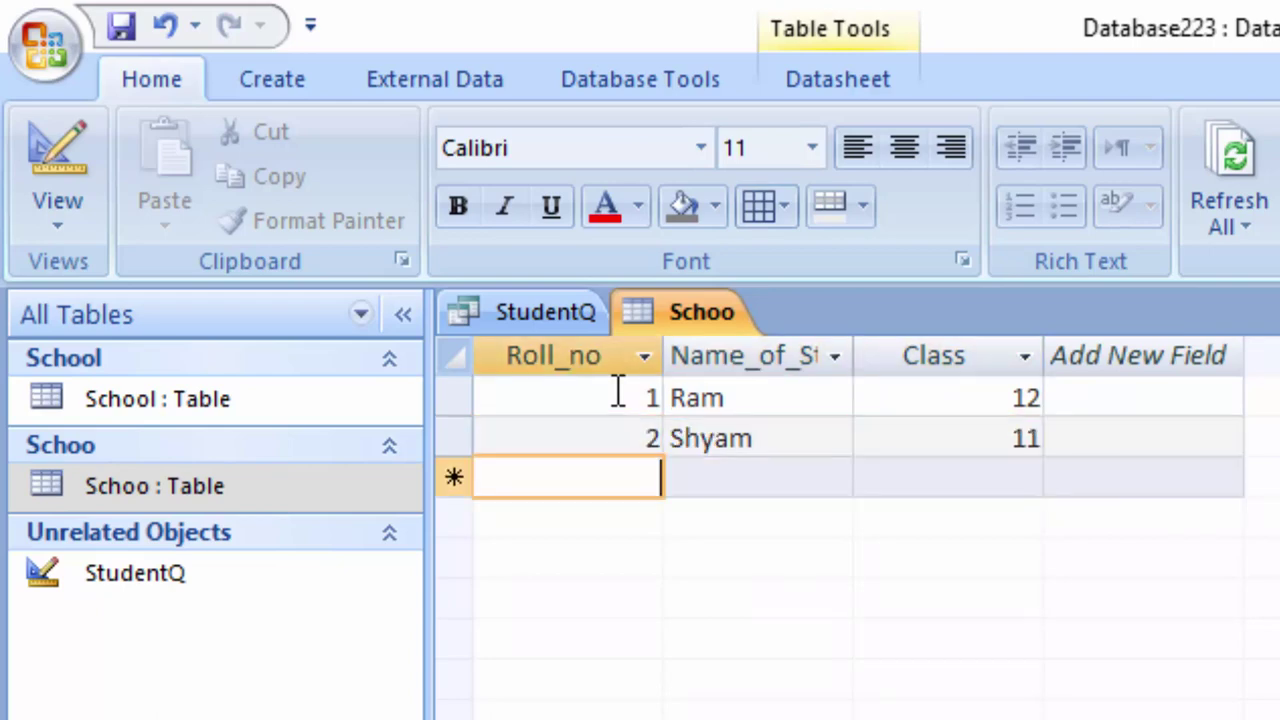
Step: Try adding Ritesh, class 11, with duplicate roll number 2, which Access rejects
{"action": "type", "text": "2"}
{"action": "key", "text": "Tab"}
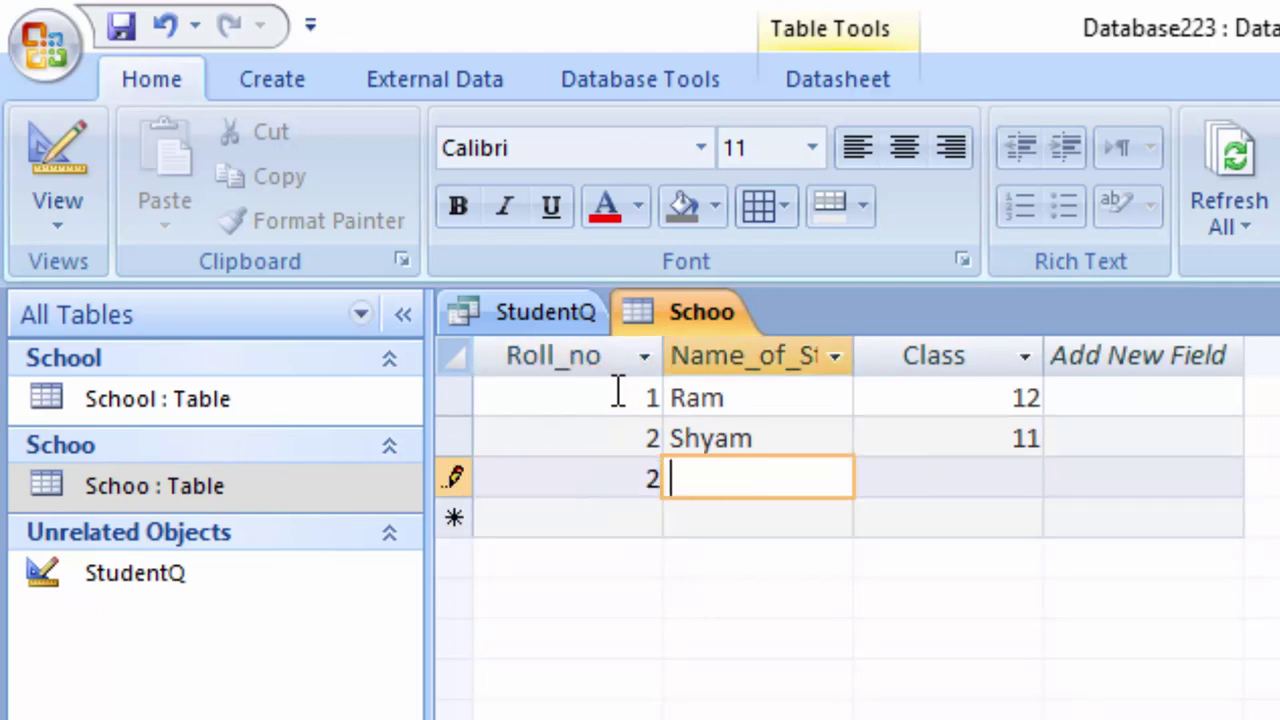
{"action": "type", "text": "Ritesh"}
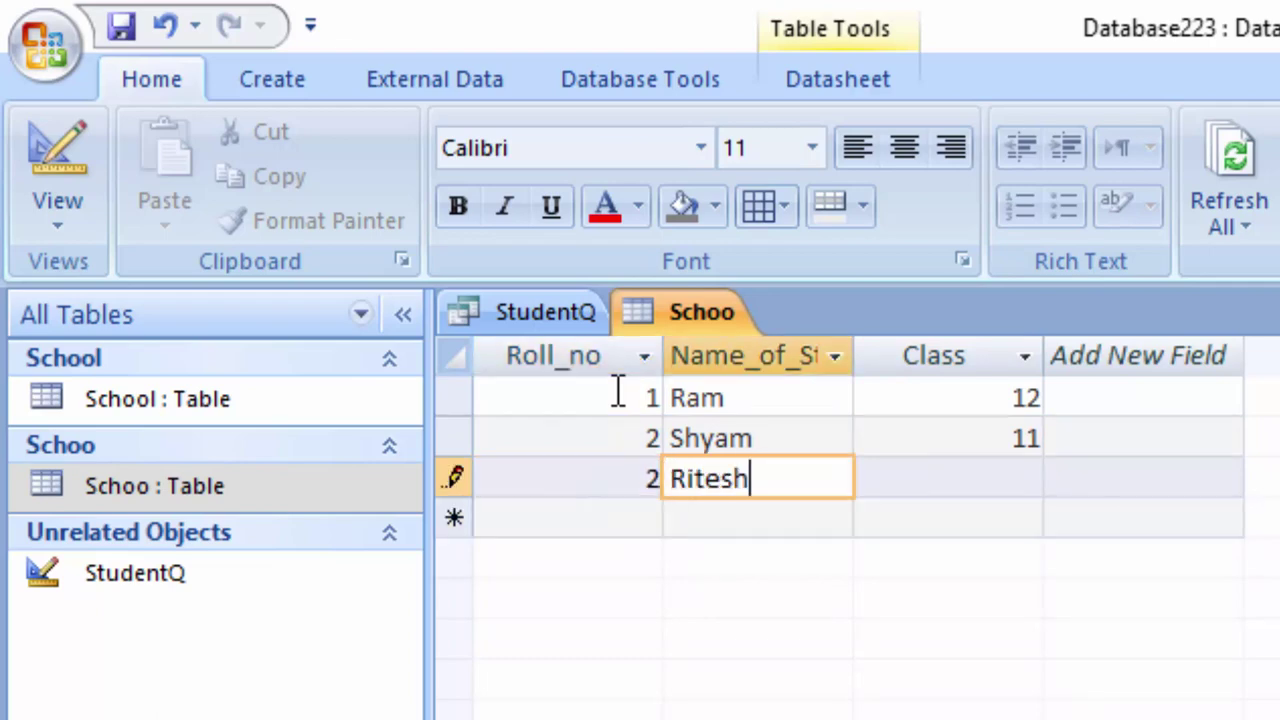
{"action": "key", "text": "Tab"}
{"action": "type", "text": "11"}
{"action": "key", "text": "Tab"}
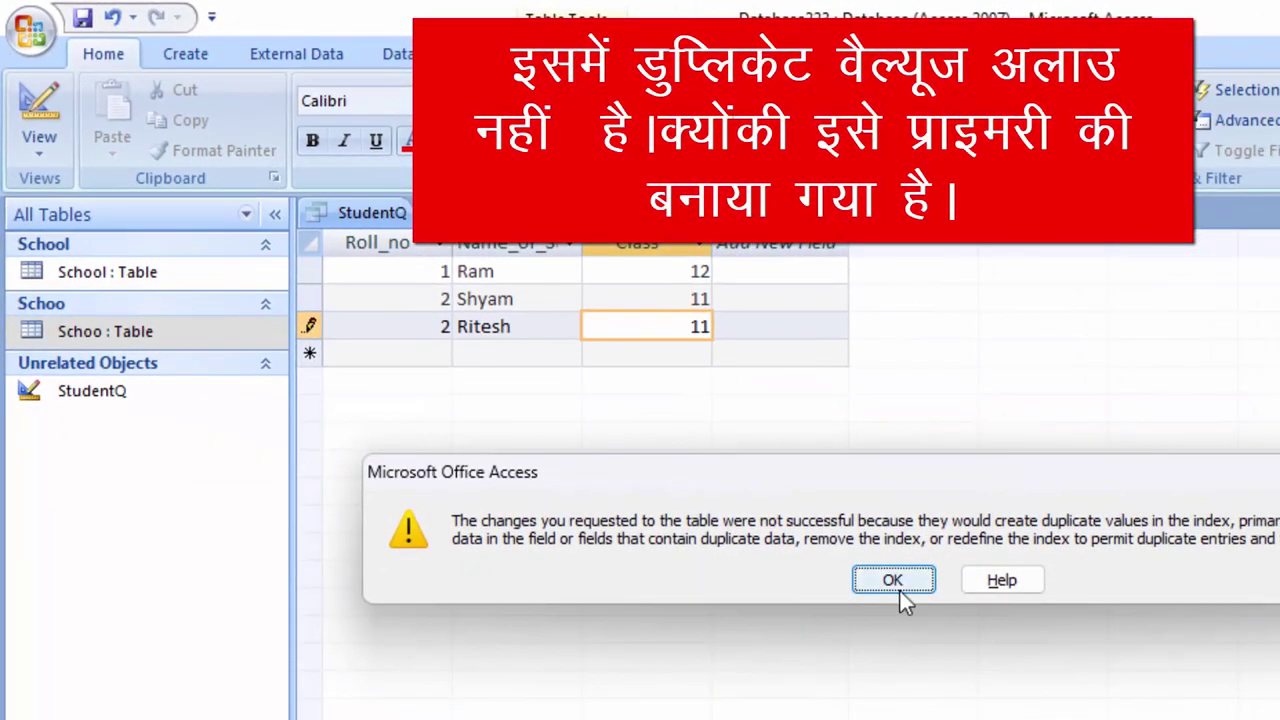
Step: Dismiss the duplicate-values error and switch to the StudentQ query's SQL text
{"action": "left_click", "coordinate": [893, 580]}
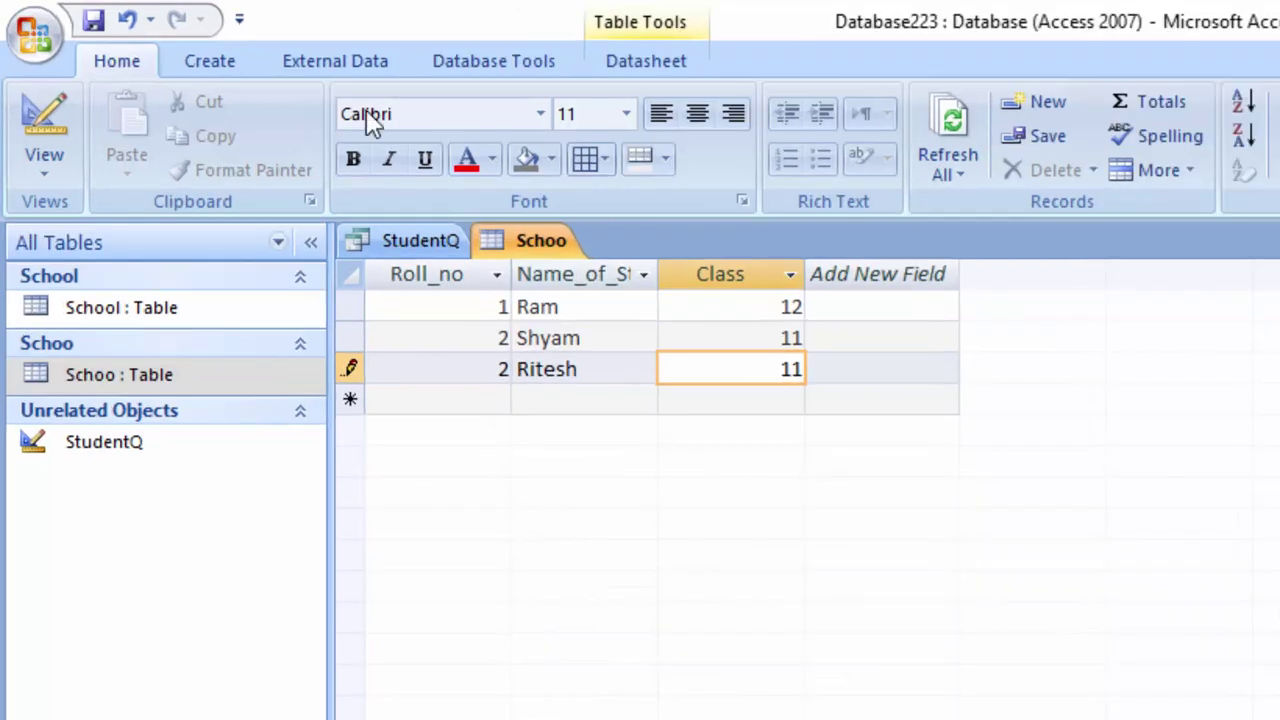
{"action": "left_click", "coordinate": [421, 250]}
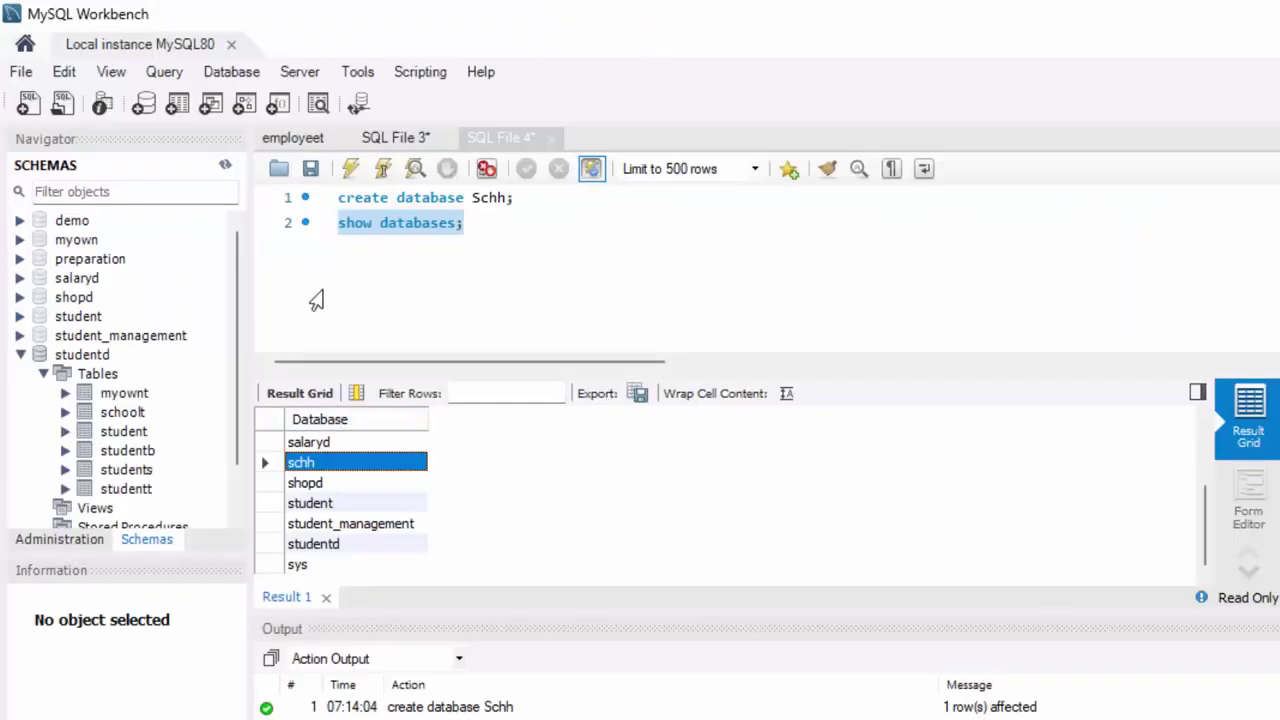
Step: Add 'use Schh;' as line 3 of SQL File 4 and execute it
{"action": "left_click", "coordinate": [523, 221]}
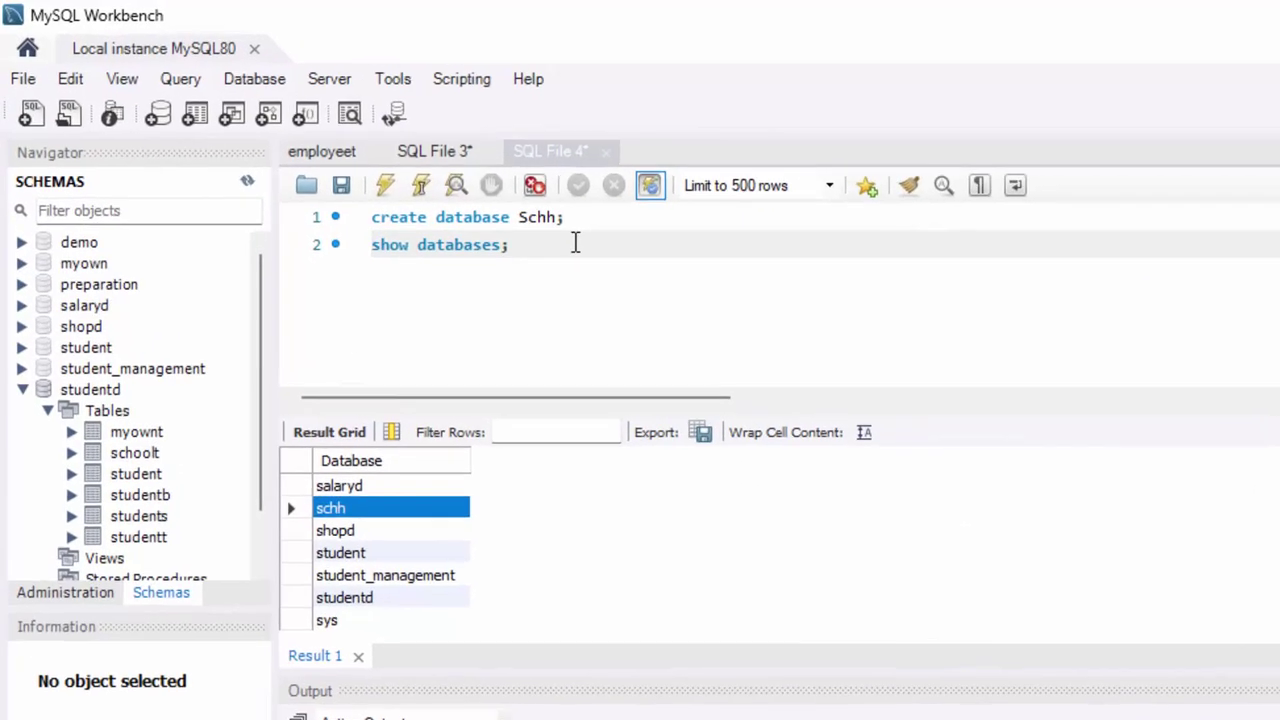
{"action": "key", "text": "Return"}
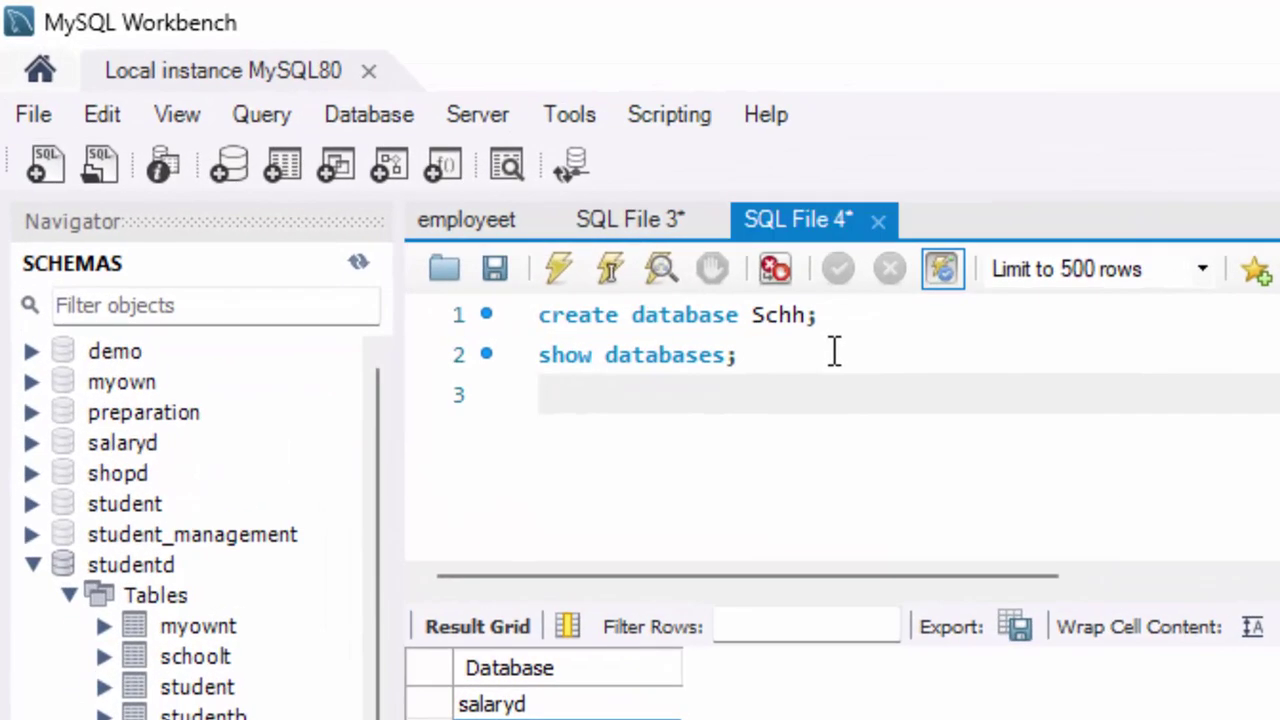
{"action": "type", "text": "use "}
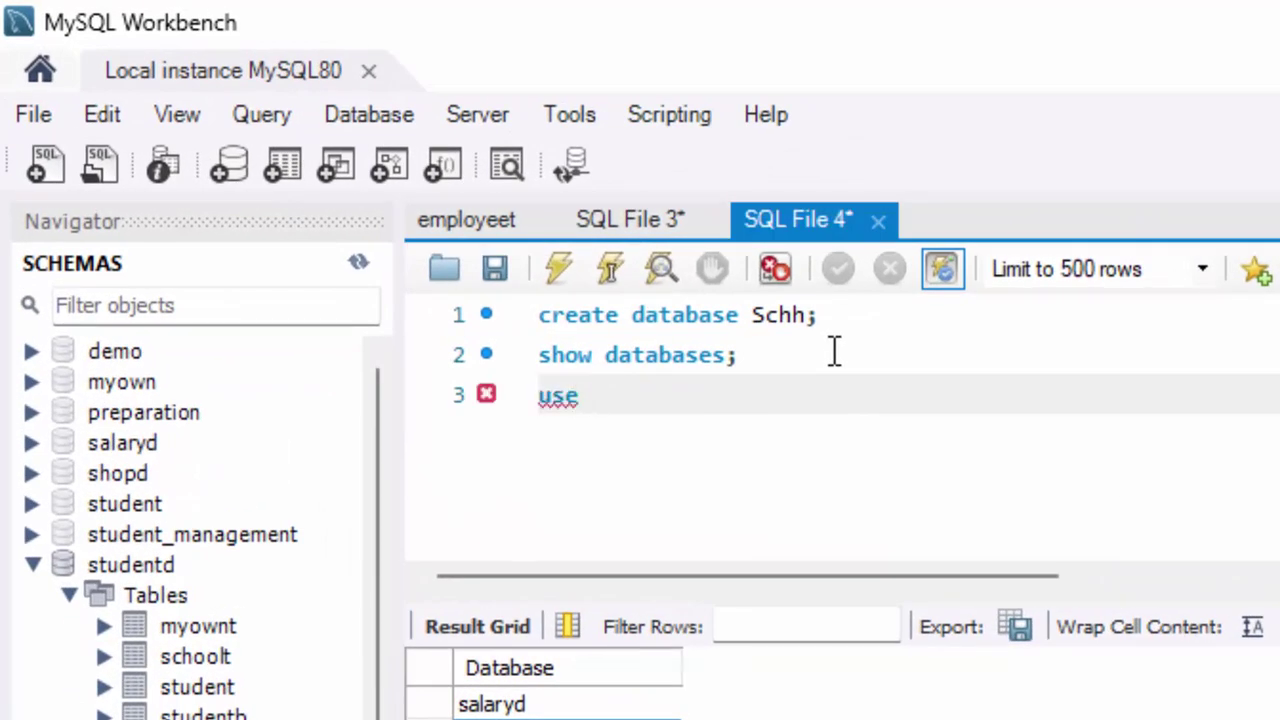
{"action": "type", "text": "sc"}
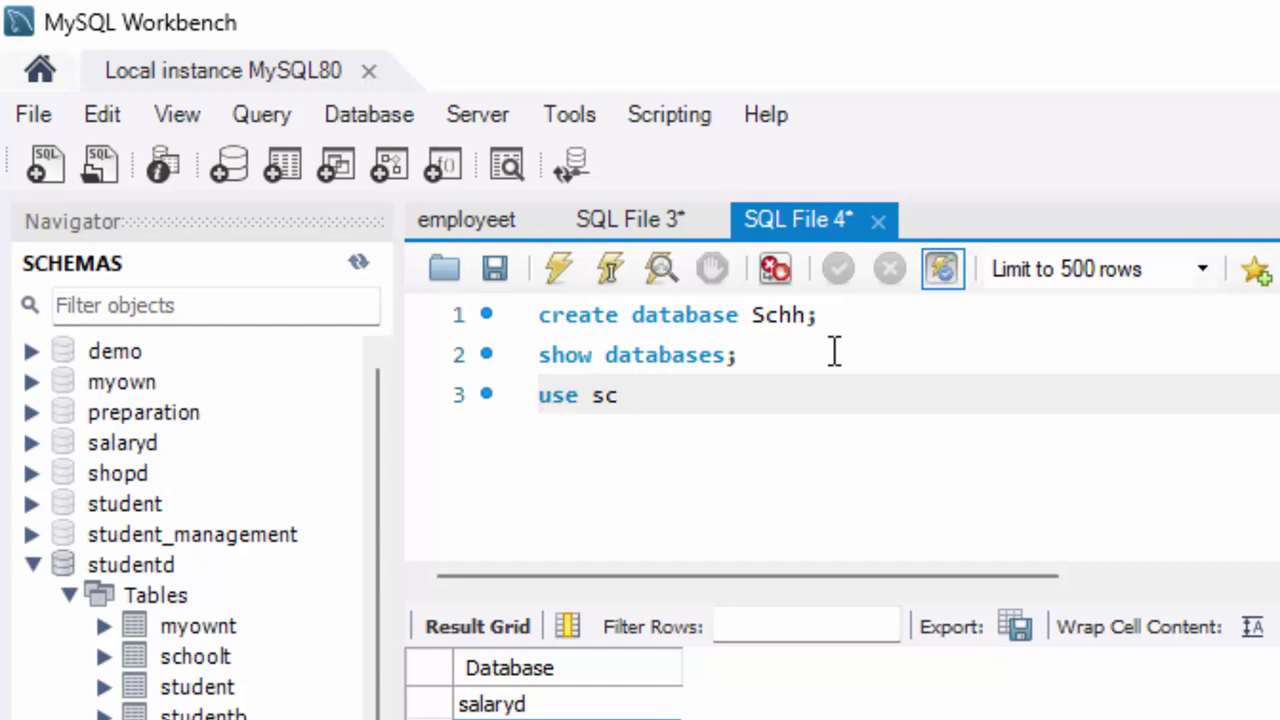
{"action": "type", "text": "hh"}
{"action": "left_click", "coordinate": [590, 394]}
{"action": "key", "text": "Delete"}
{"action": "type", "text": "S"}
{"action": "left_click", "coordinate": [675, 394]}
{"action": "type", "text": ";"}
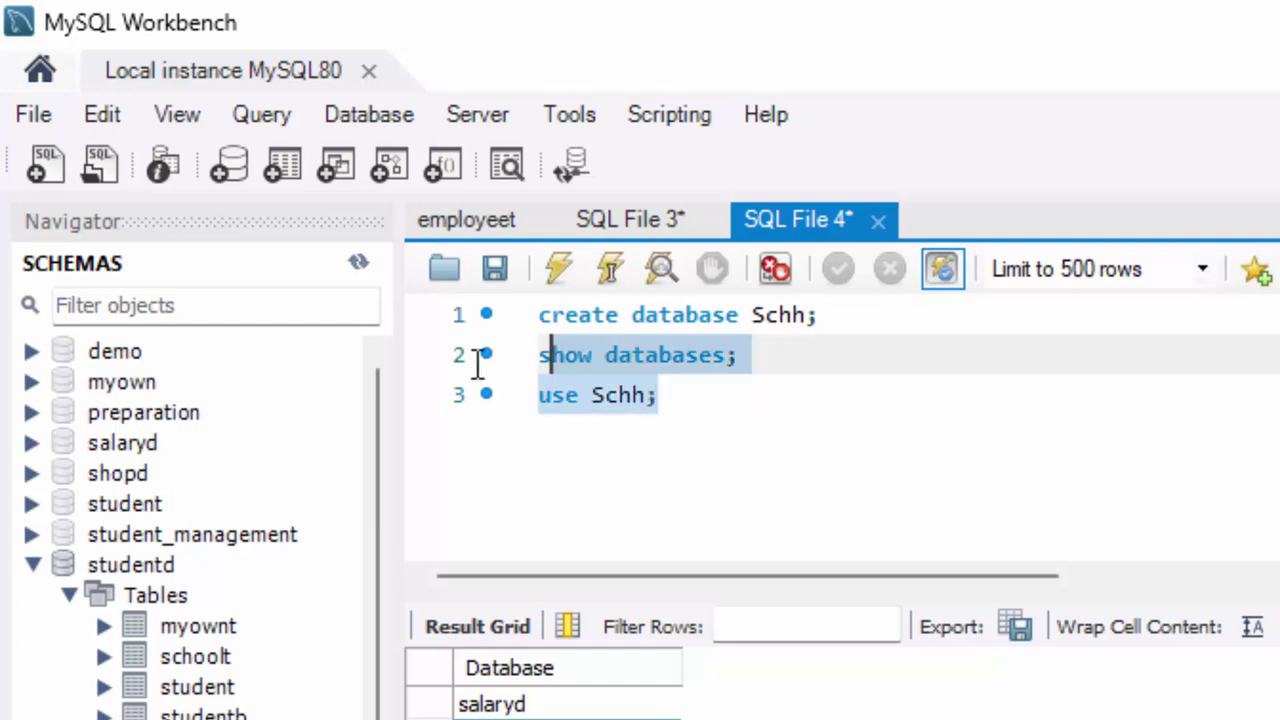
{"action": "left_click_drag", "start_coordinate": [675, 394], "coordinate": [455, 394]}
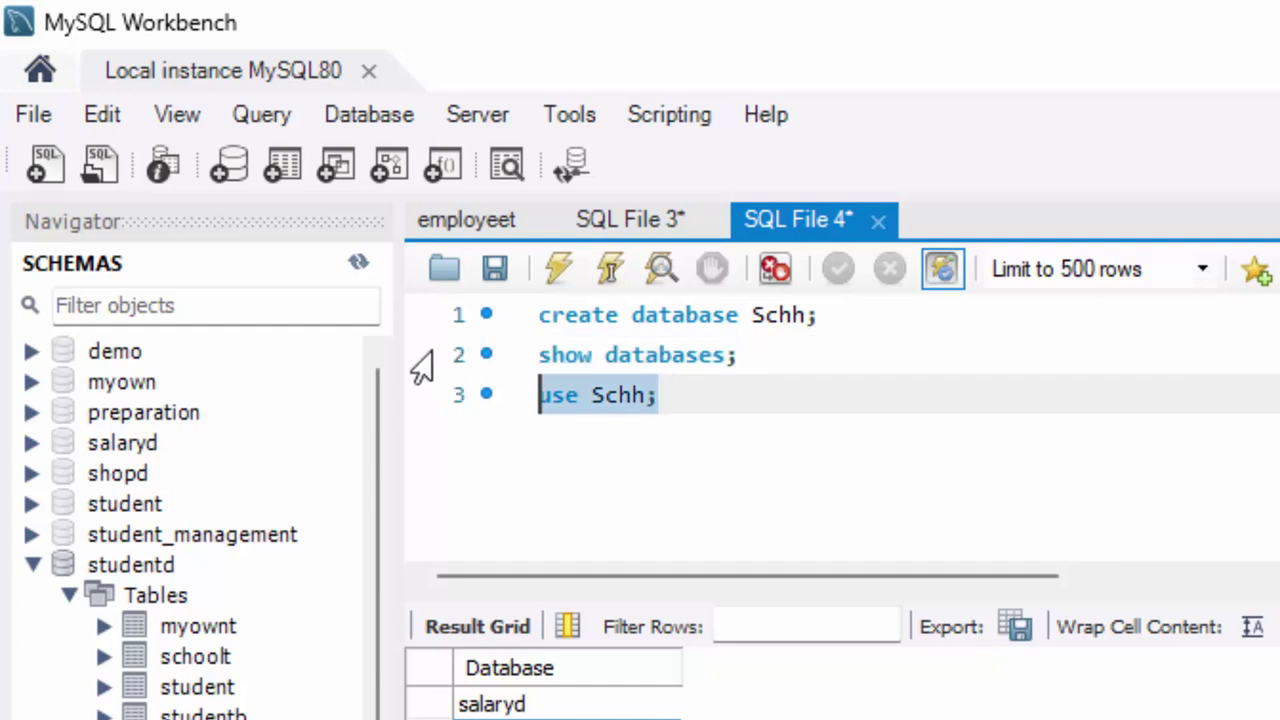
{"action": "left_click", "coordinate": [557, 268]}
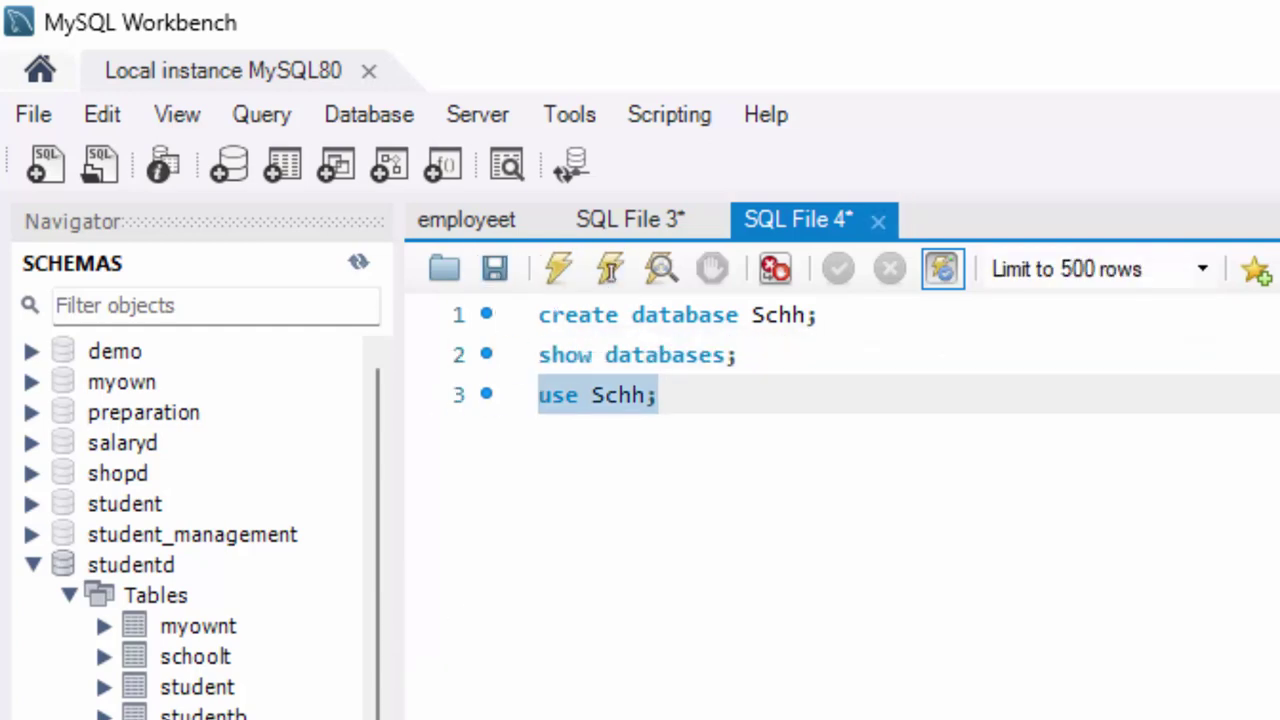
Step: Type line 4: create table Railways(Ticket_id int not null primary key,Name_of_Passenger text);
{"action": "left_click", "coordinate": [704, 394]}
{"action": "key", "text": "Return"}
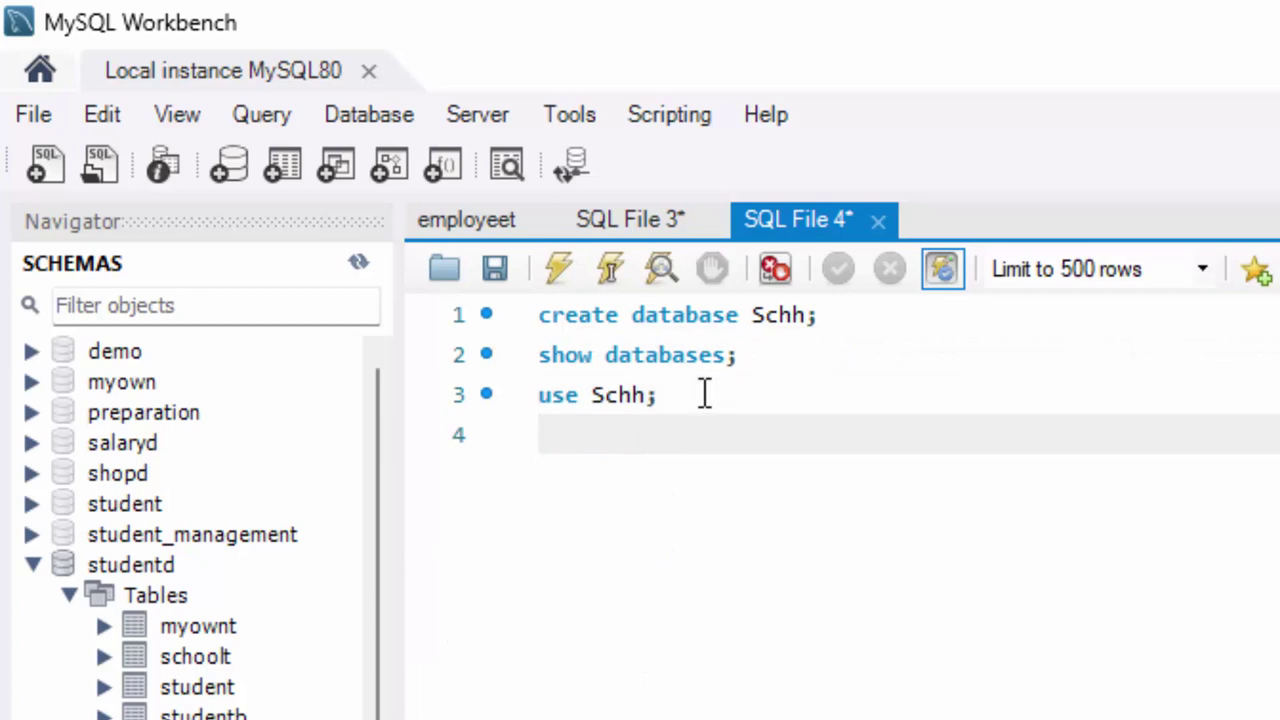
{"action": "type", "text": "create "}
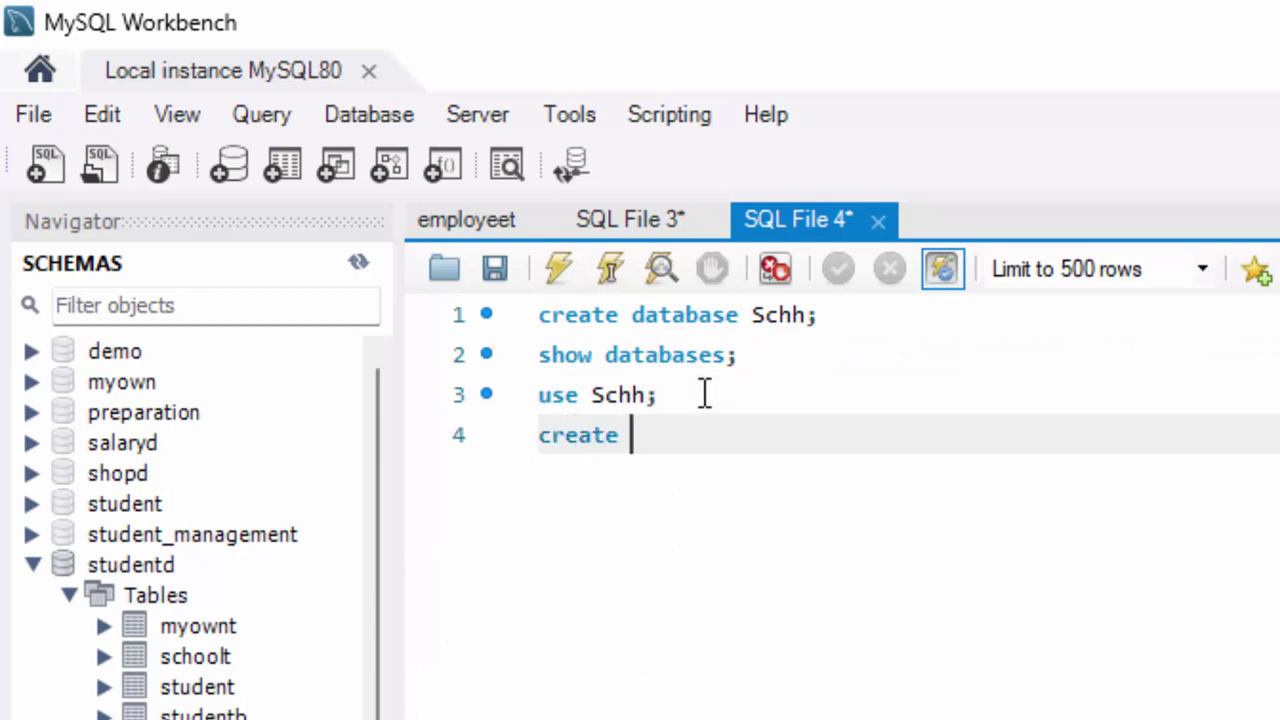
{"action": "type", "text": "tabl"}
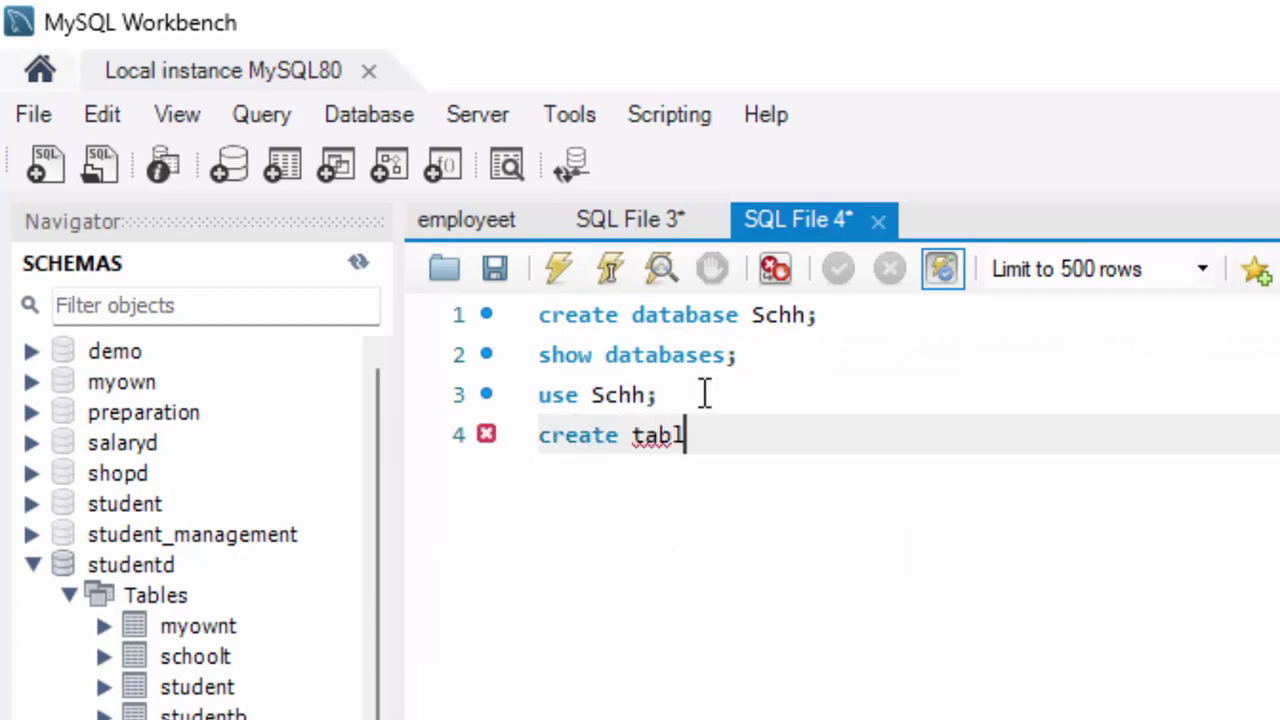
{"action": "type", "text": "e "}
{"action": "type", "text": "R"}
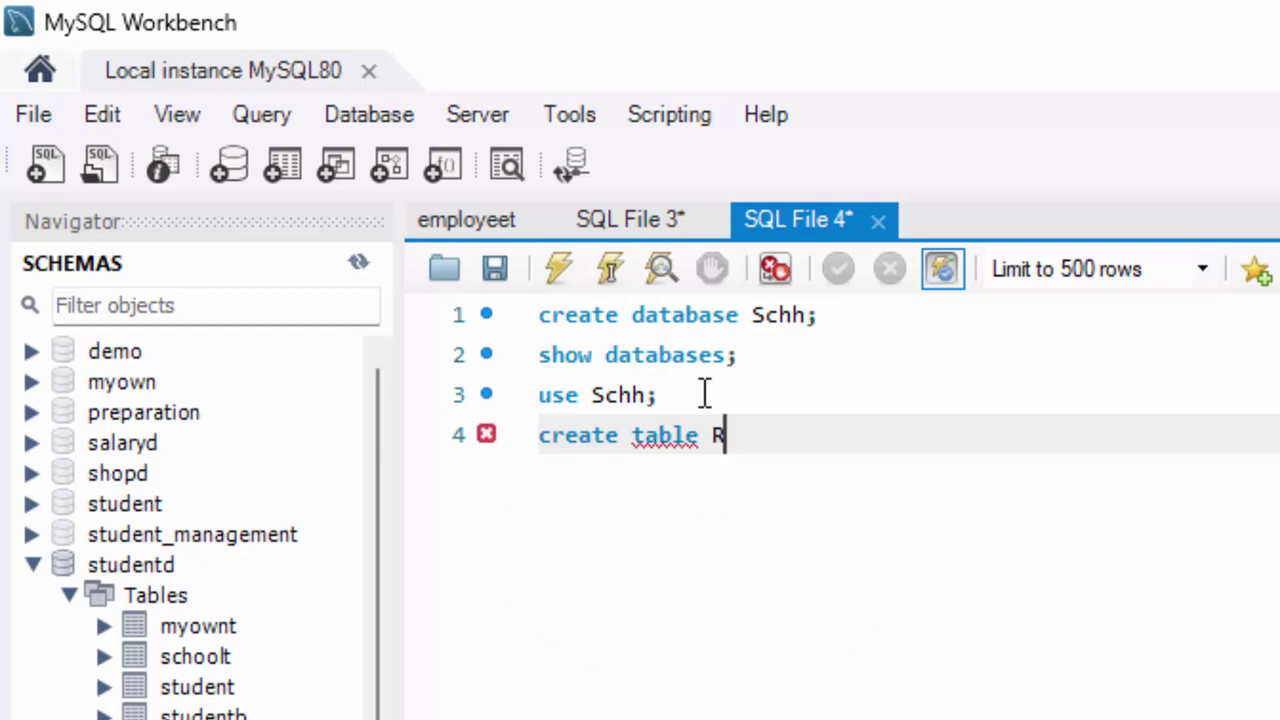
{"action": "type", "text": "ailways"}
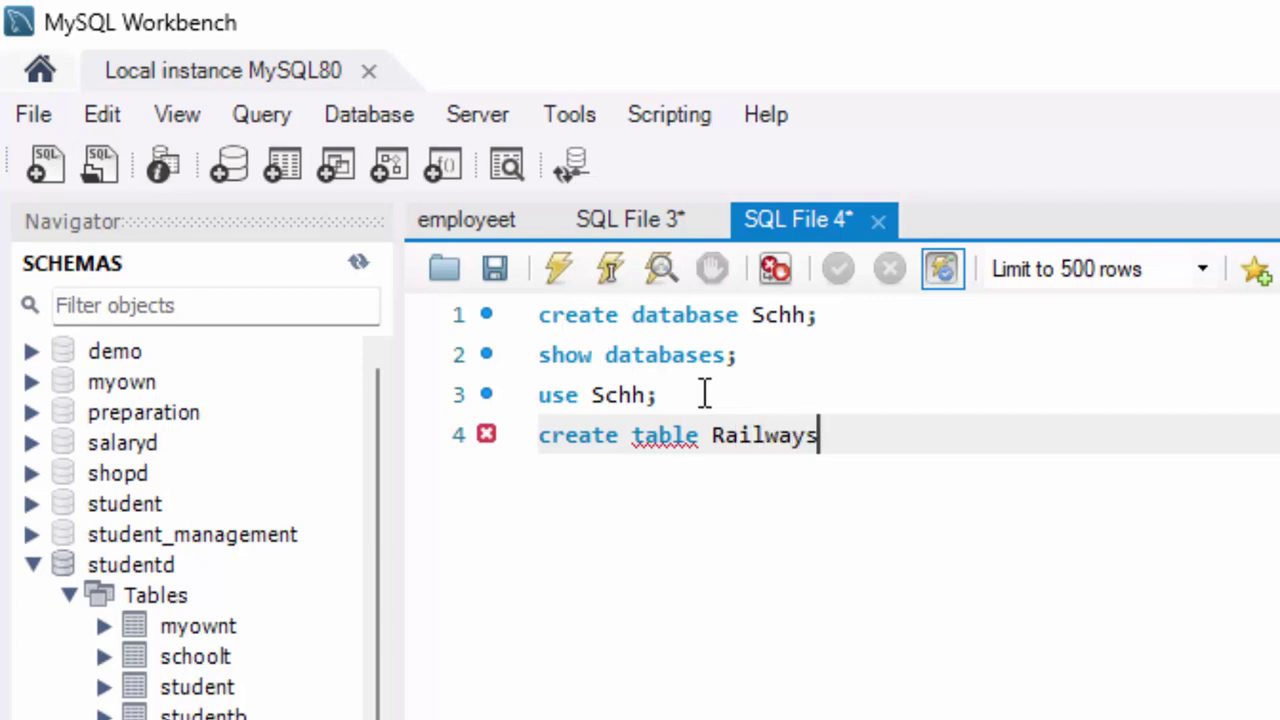
{"action": "type", "text": "("}
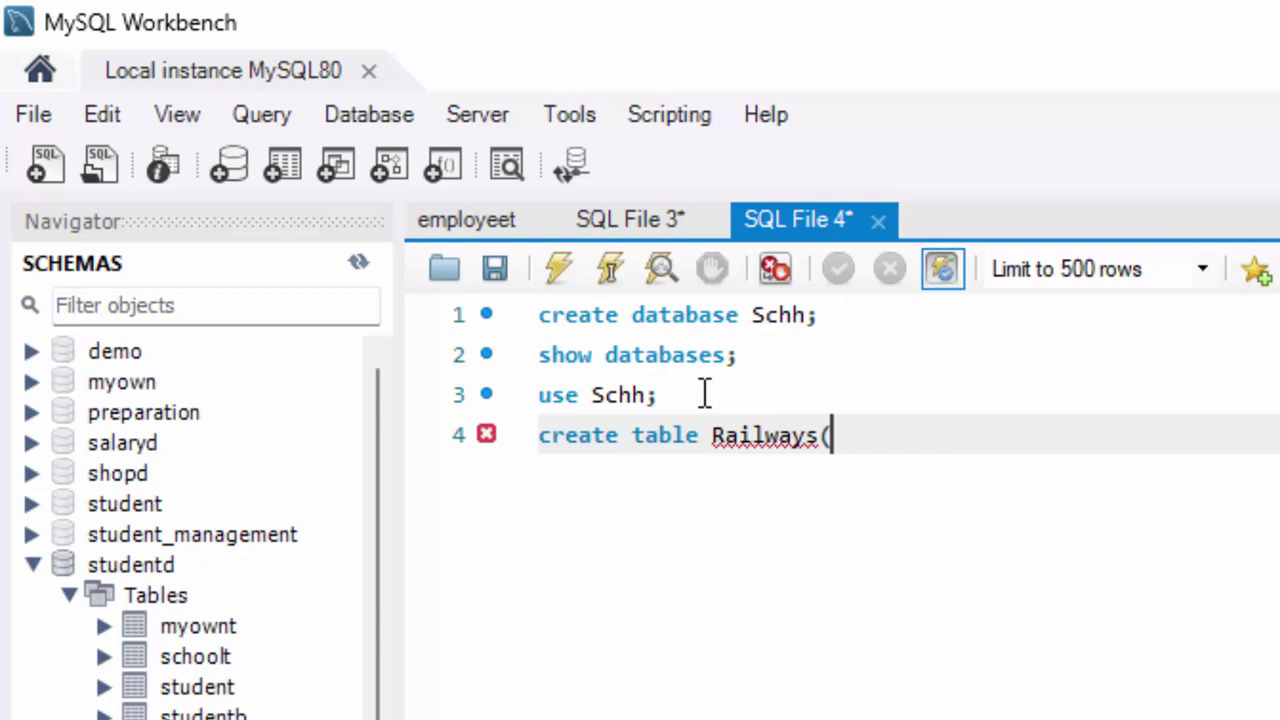
{"action": "type", "text": "T"}
{"action": "type", "text": "ick"}
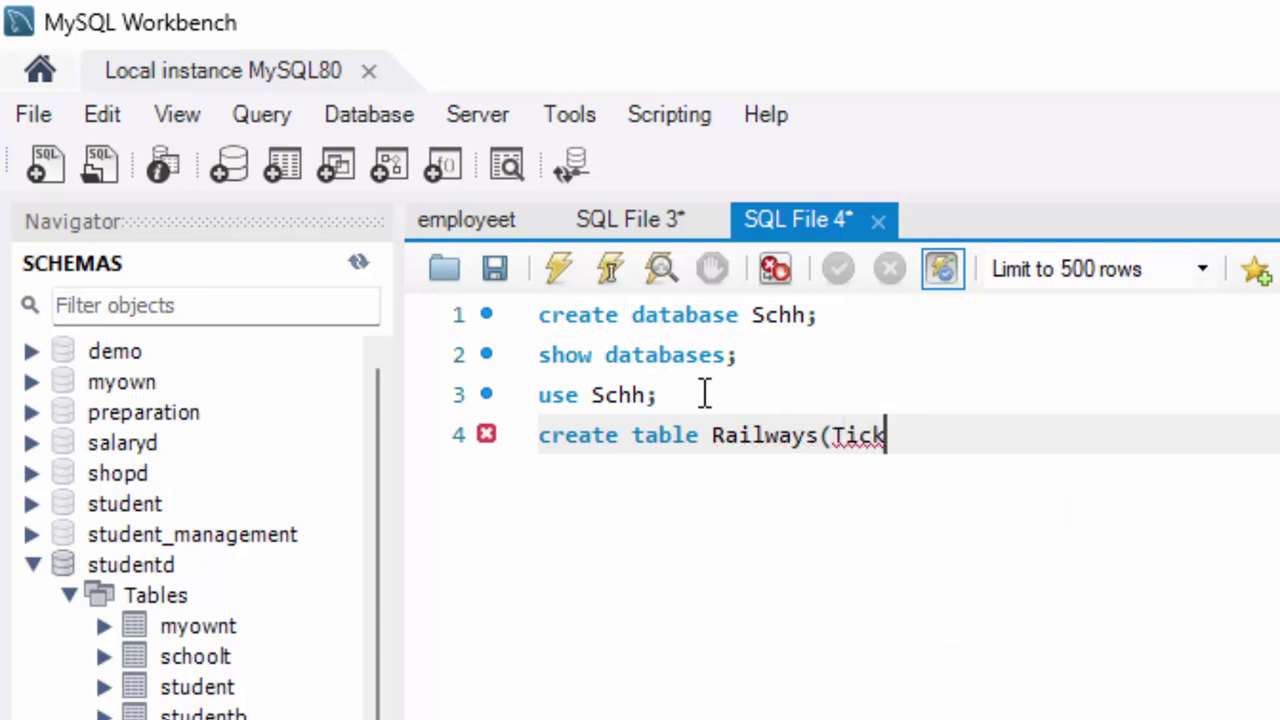
{"action": "type", "text": "et"}
{"action": "type", "text": "_id"}
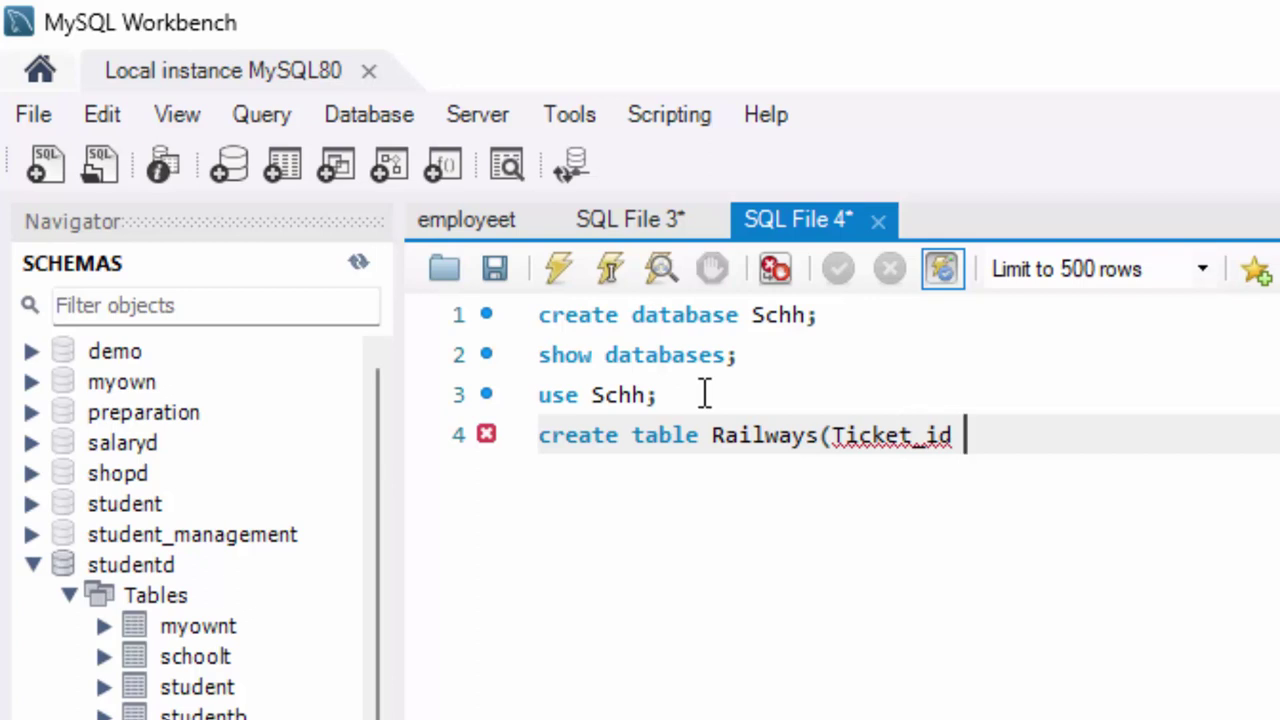
{"action": "type", "text": "int"}
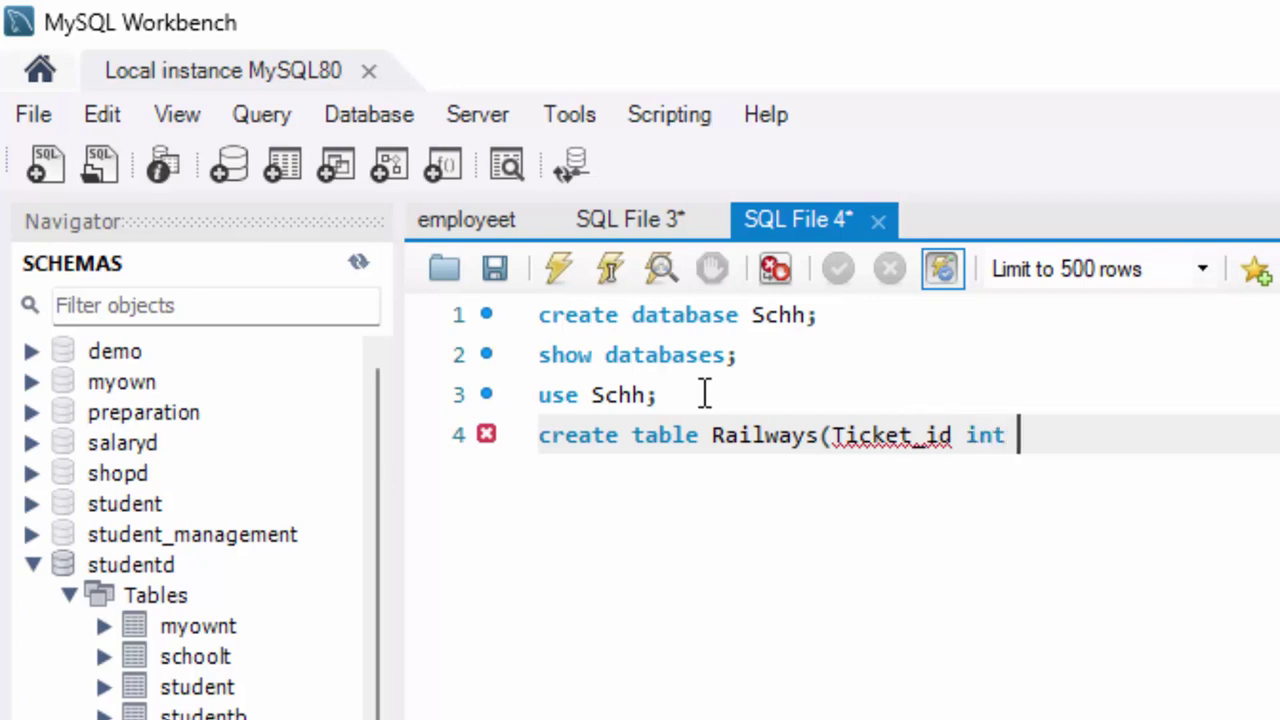
{"action": "type", "text": "n"}
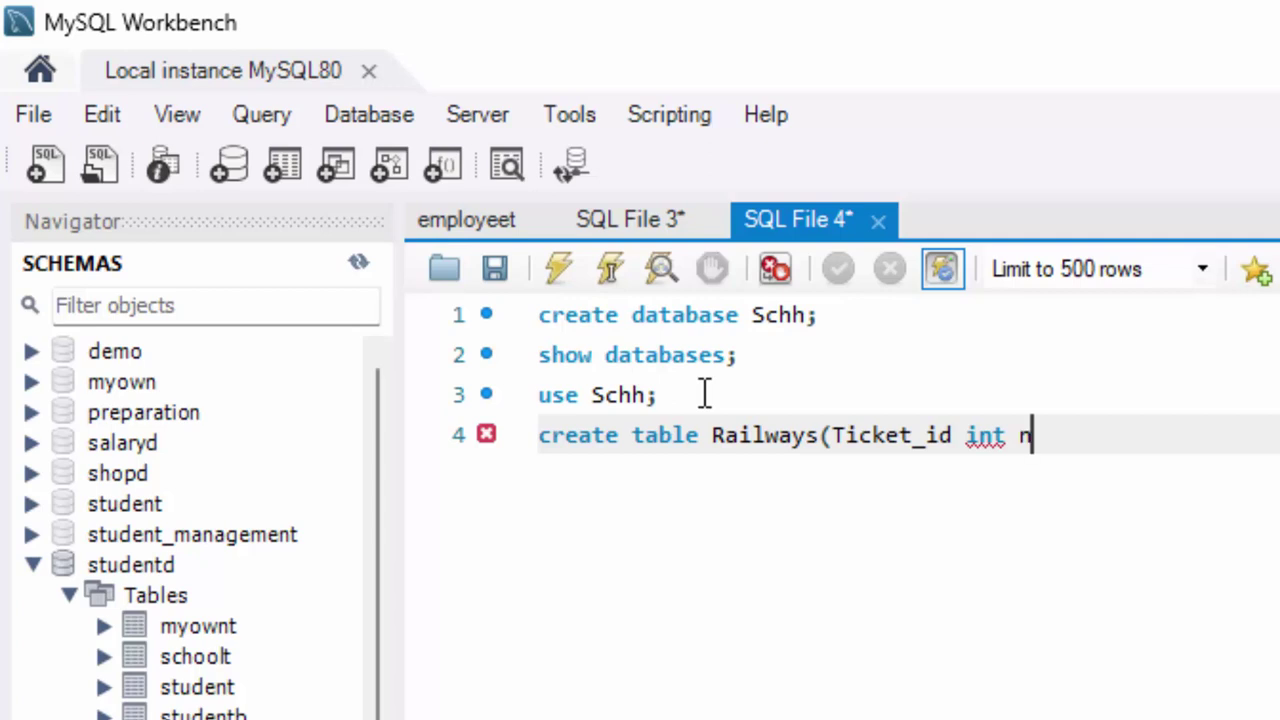
{"action": "type", "text": "ot n"}
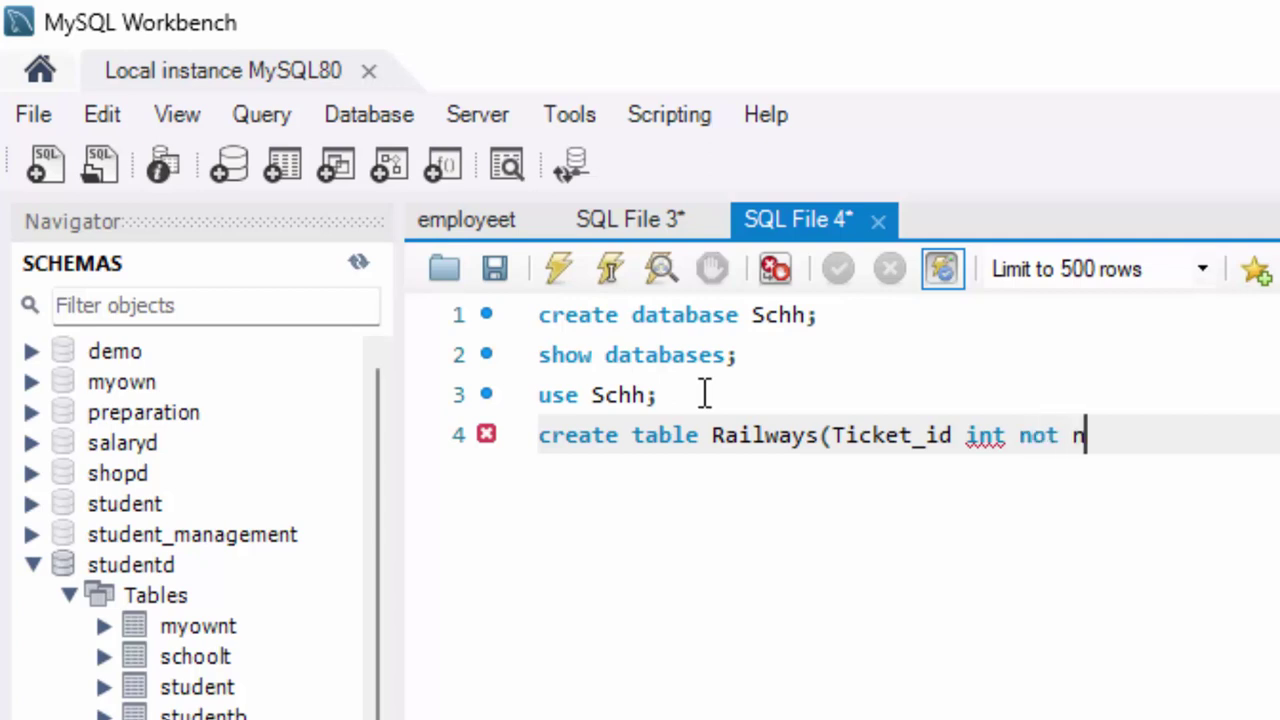
{"action": "type", "text": "ull "}
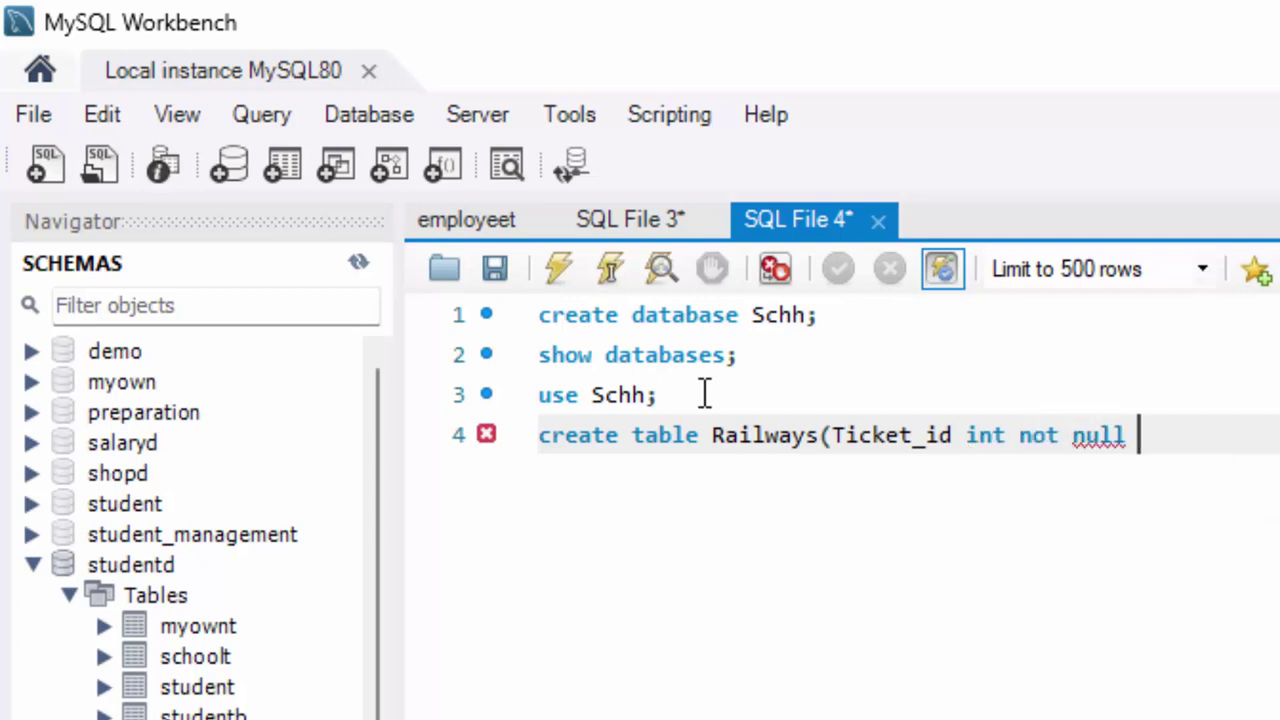
{"action": "type", "text": "primar"}
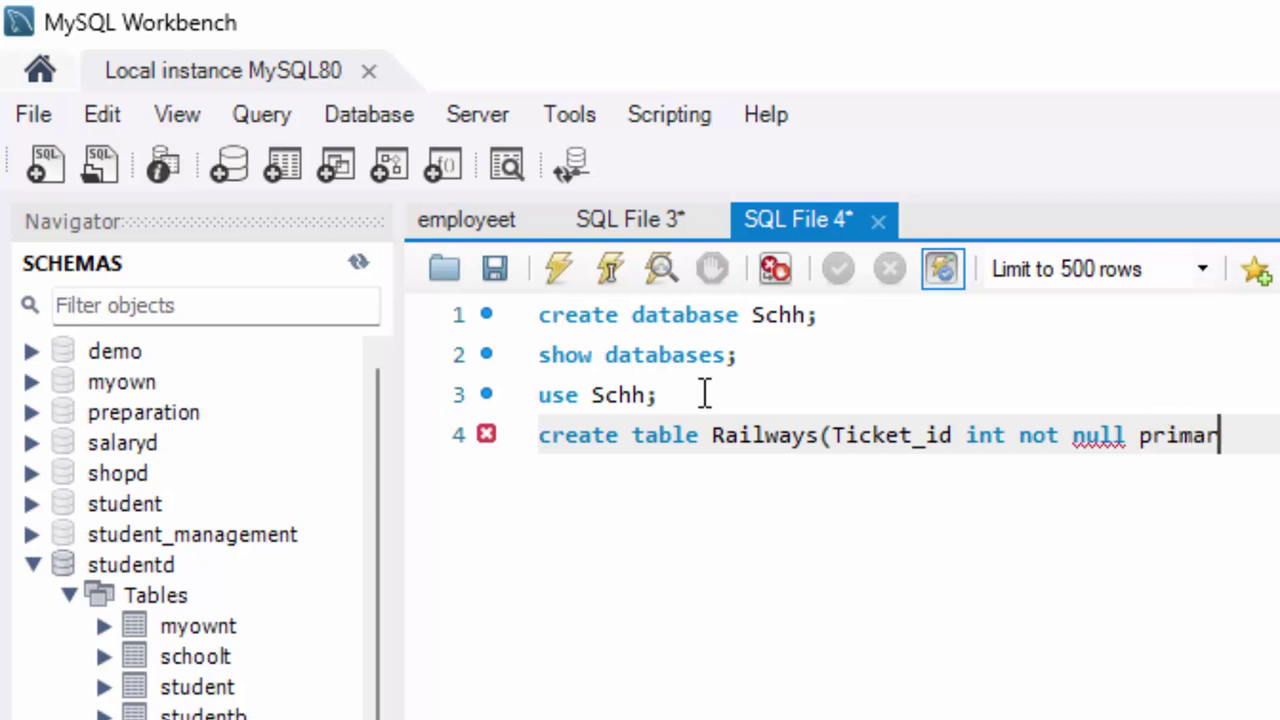
{"action": "type", "text": "y,"}
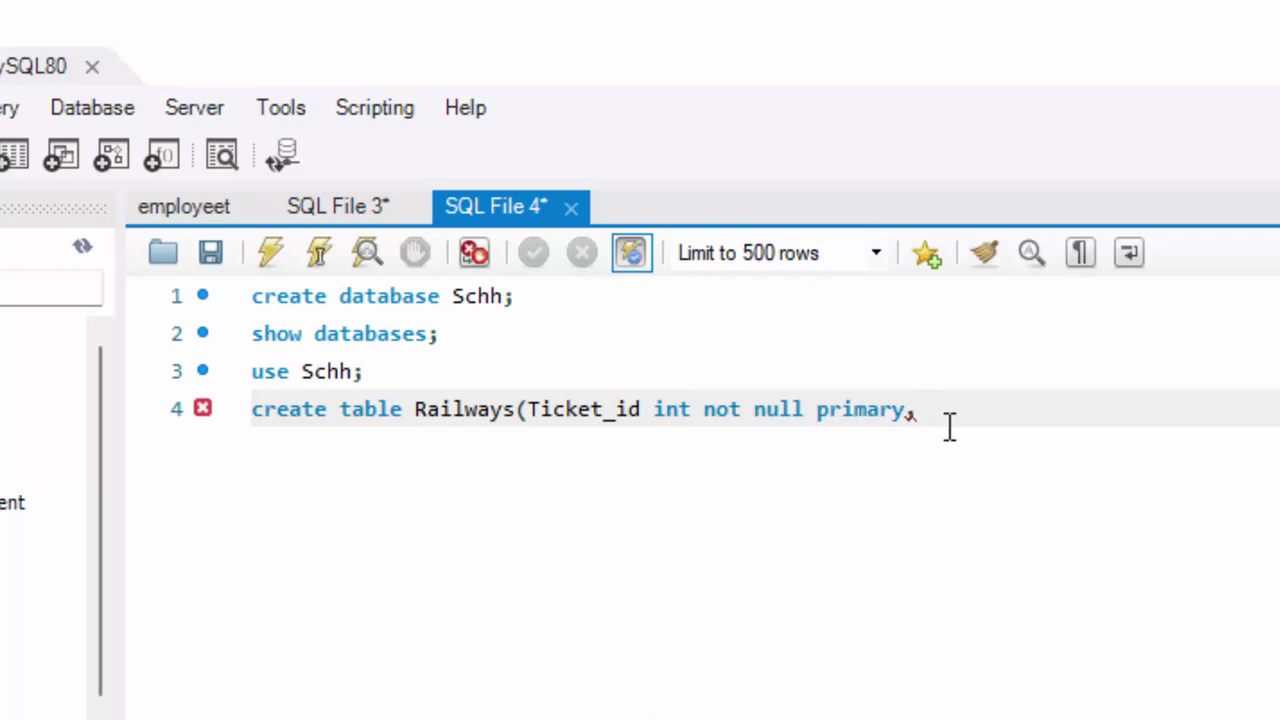
{"action": "key", "text": "BackSpace"}
{"action": "type", "text": "key"}
{"action": "type", "text": ","}
{"action": "type", "text": "Name_of"}
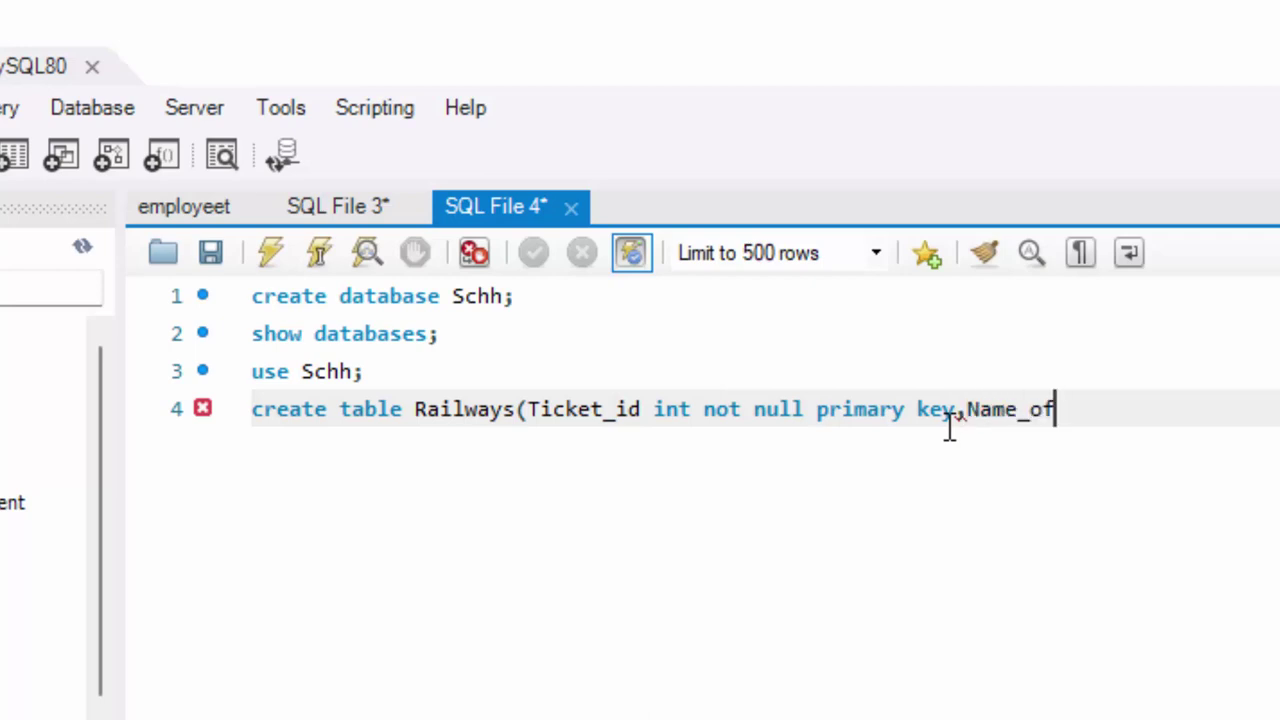
{"action": "type", "text": "_Passen"}
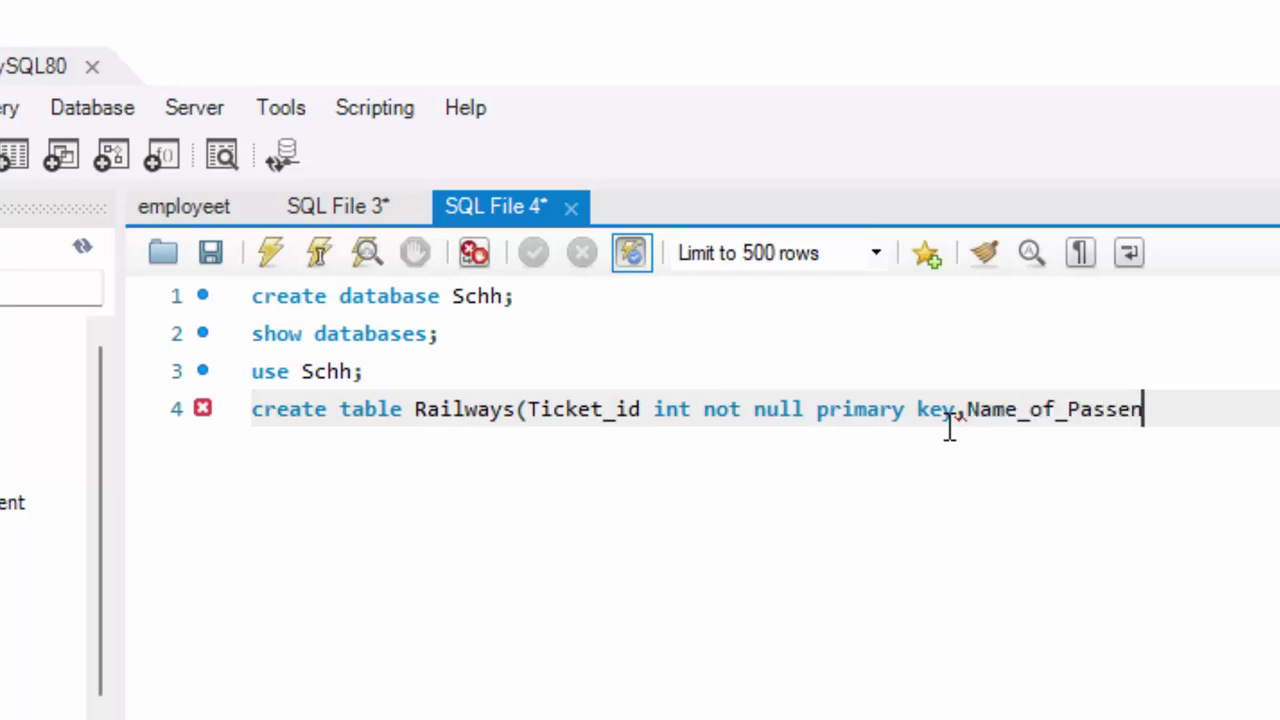
{"action": "type", "text": "ger"}
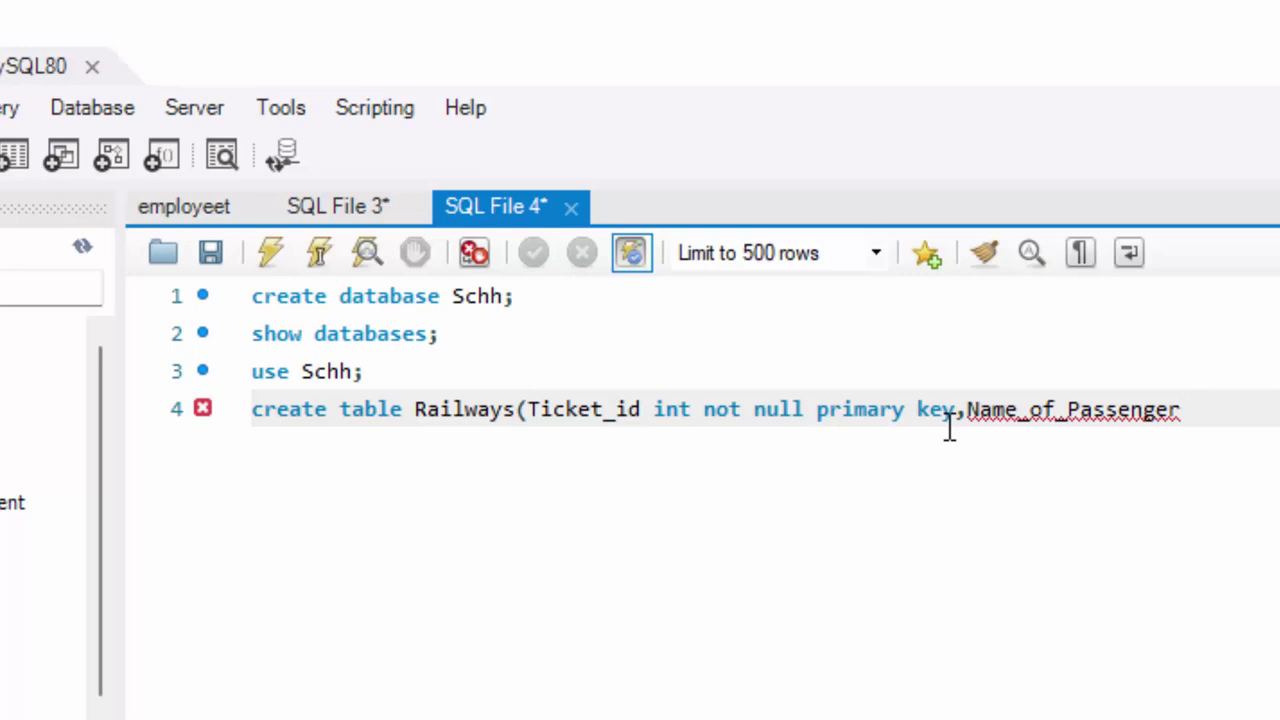
{"action": "type", "text": " text"}
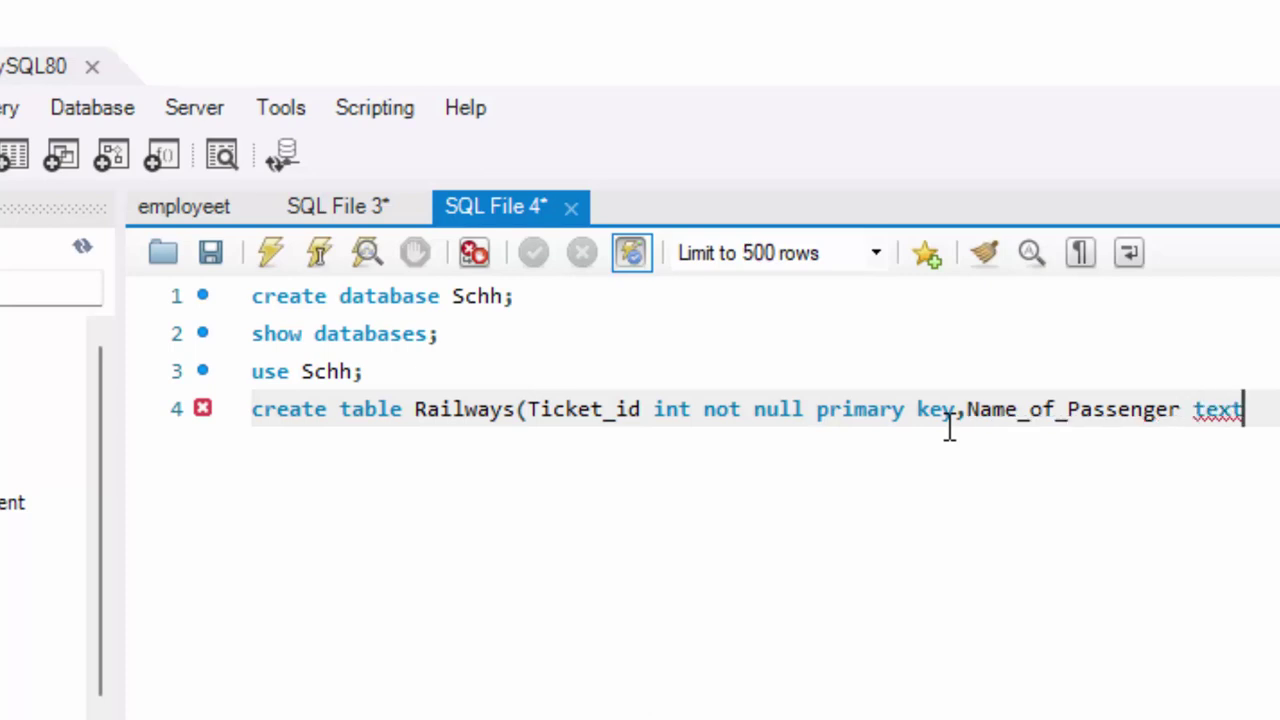
{"action": "type", "text": ")"}
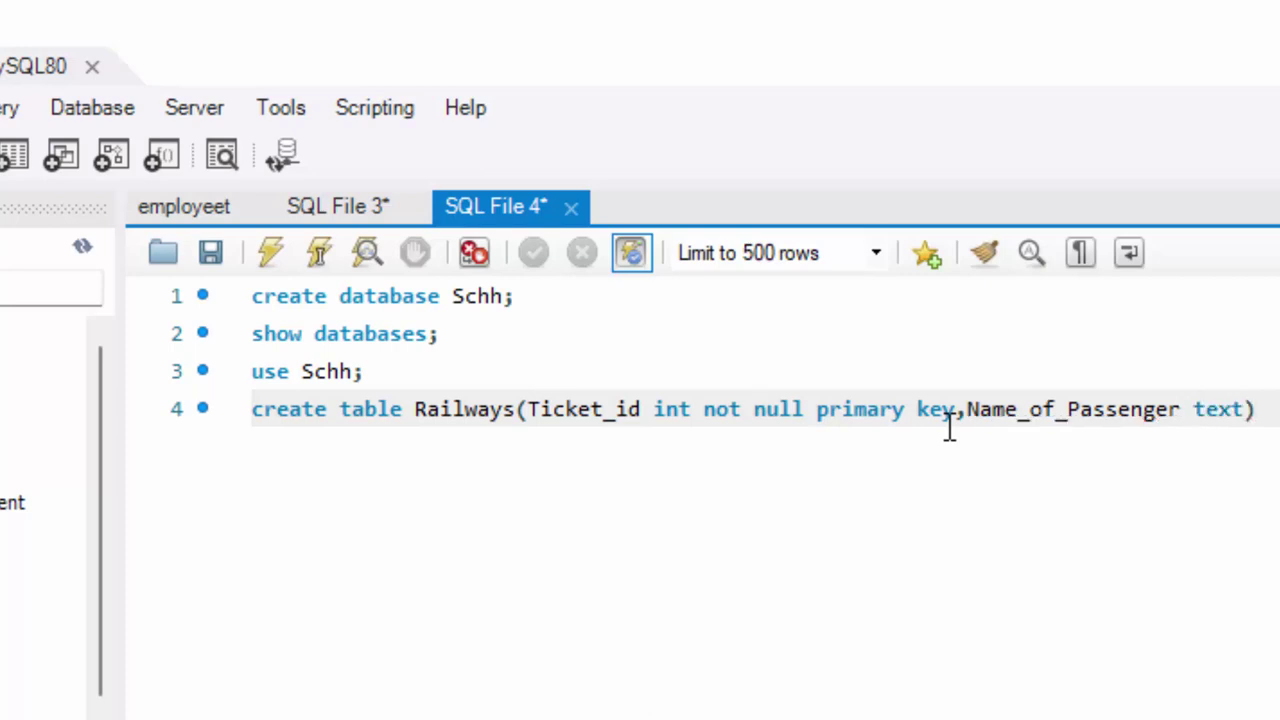
{"action": "type", "text": ";"}
Step: Execute the Railways create statement, then run 'desc Railways;' to view its columns
{"action": "left_click", "coordinate": [252, 409], "text": "shift"}
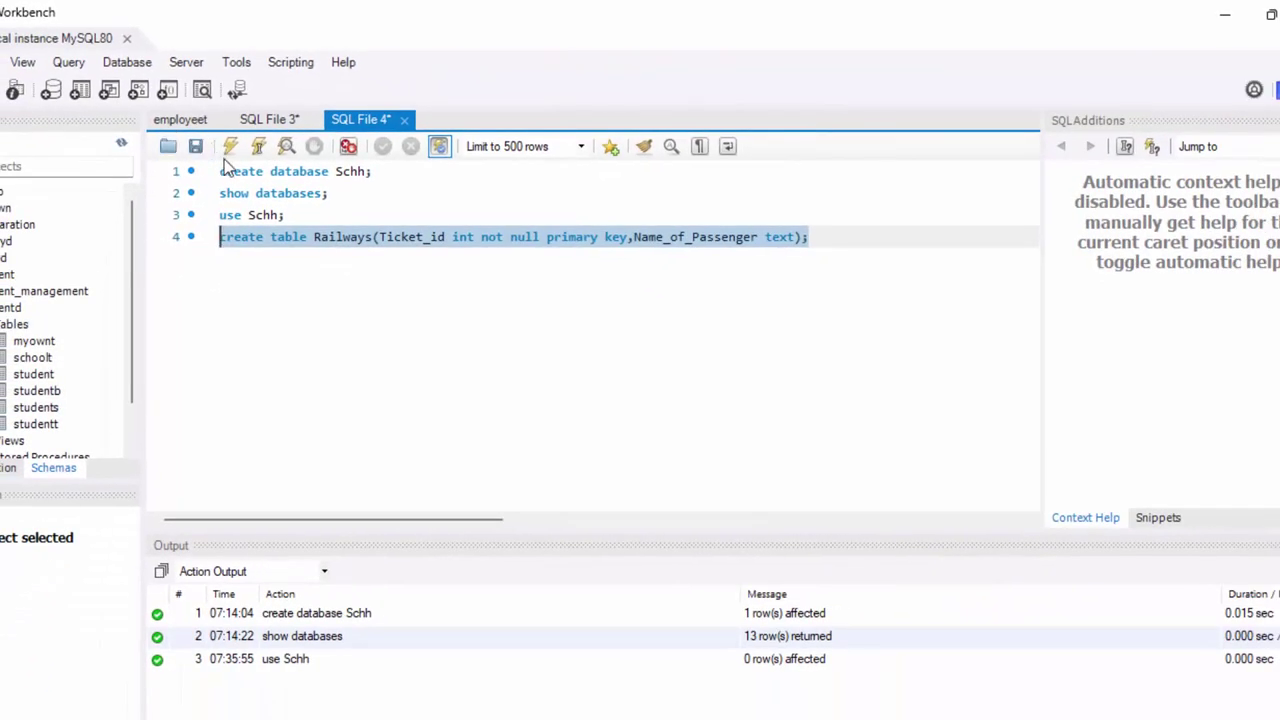
{"action": "left_click", "coordinate": [230, 146]}
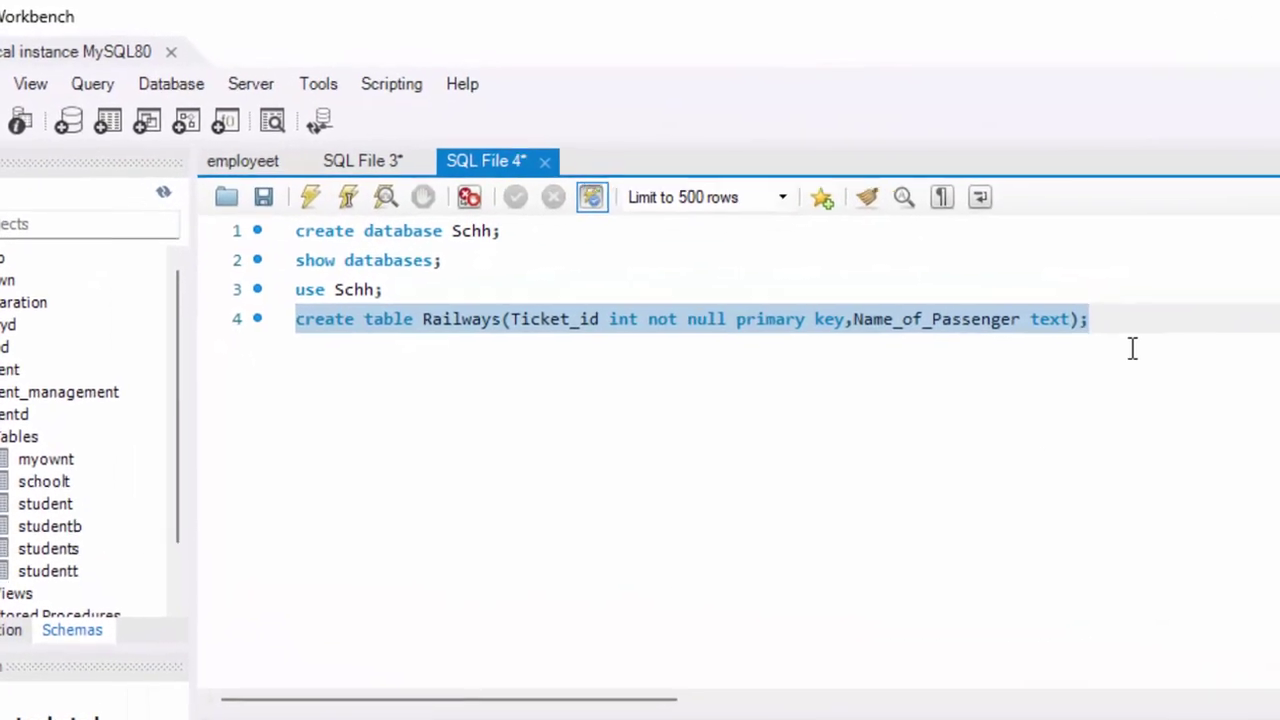
{"action": "left_click", "coordinate": [865, 238]}
{"action": "key", "text": "Return"}
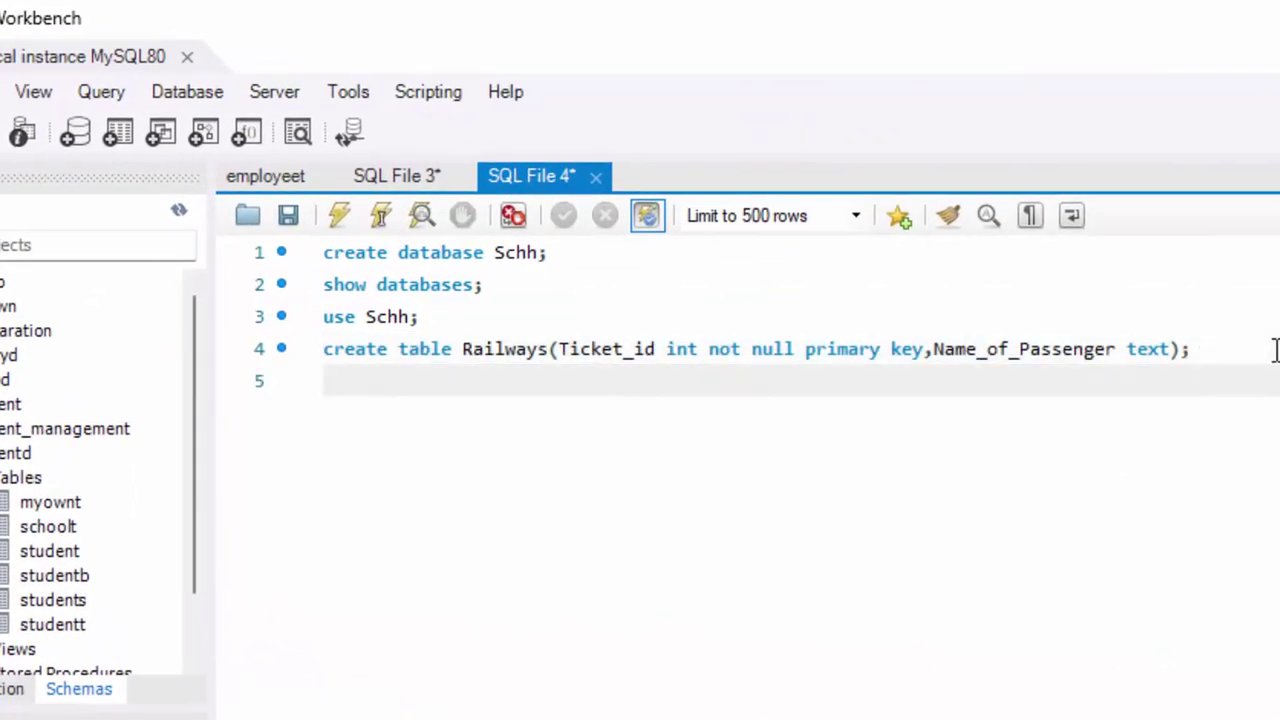
{"action": "type", "text": "desc "}
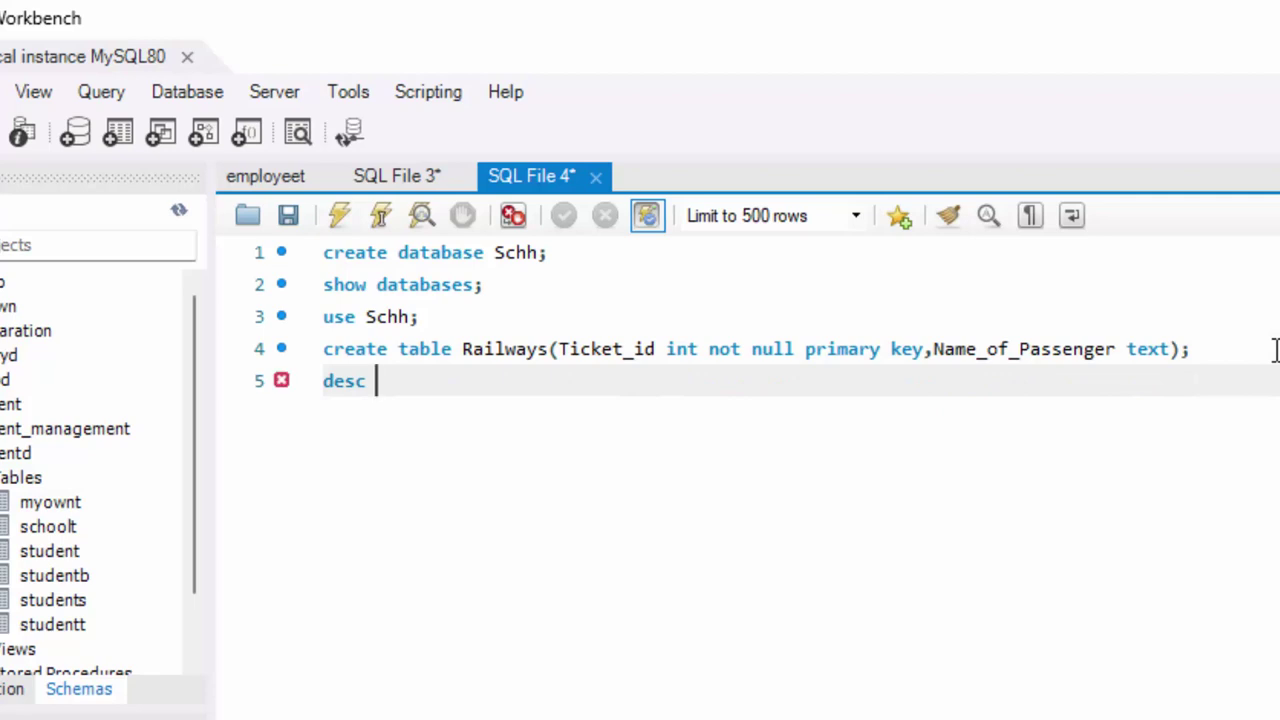
{"action": "type", "text": "Ra"}
{"action": "type", "text": "ilw"}
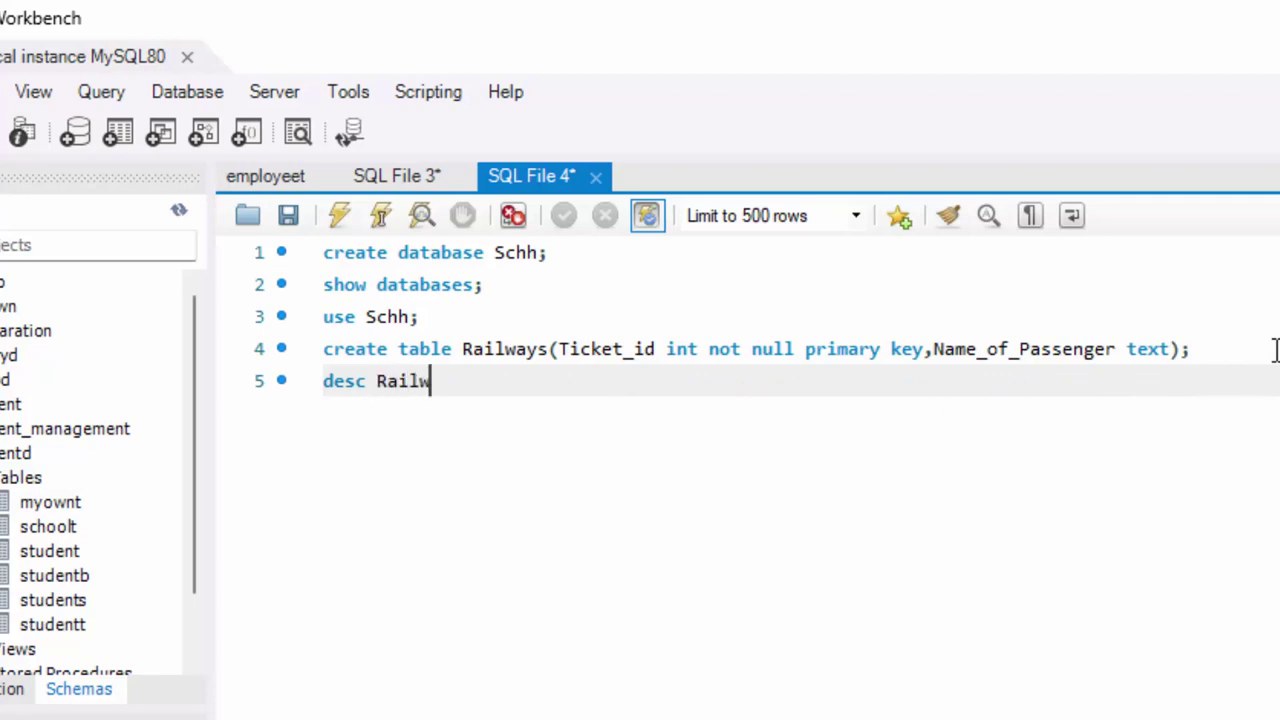
{"action": "type", "text": "ays;"}
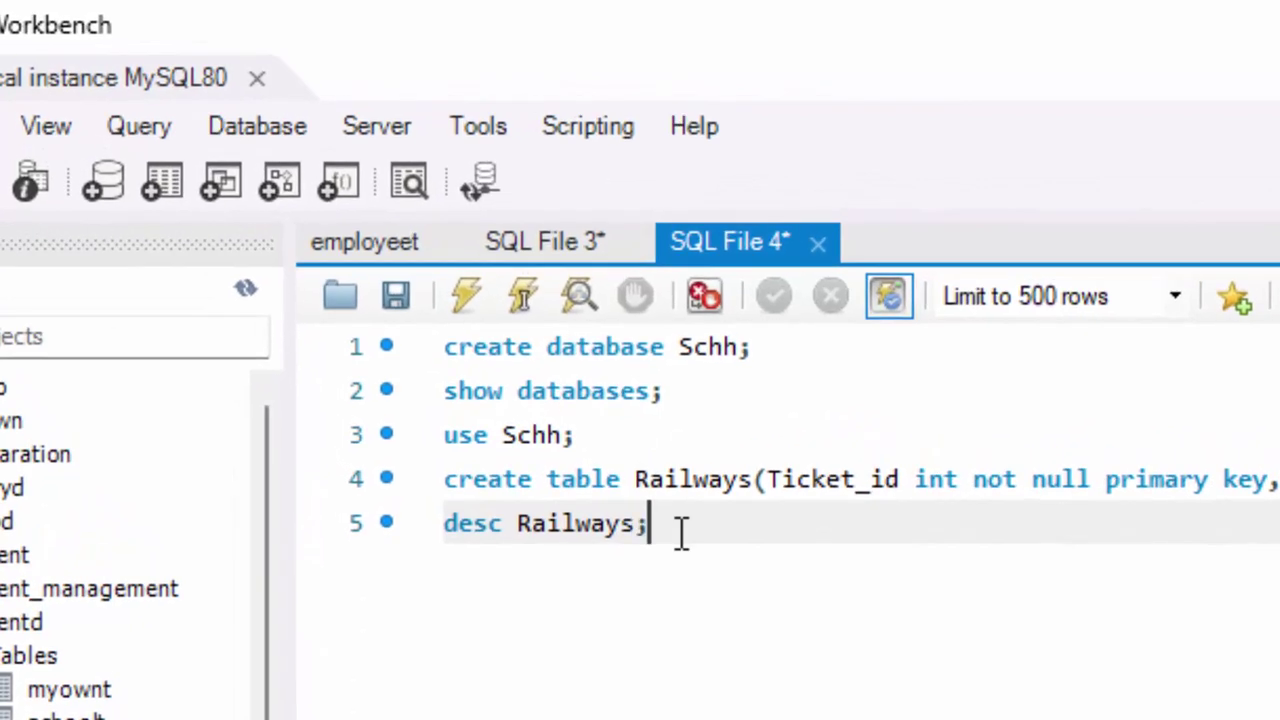
{"action": "left_click", "coordinate": [333, 517]}
{"action": "left_click", "coordinate": [465, 295]}
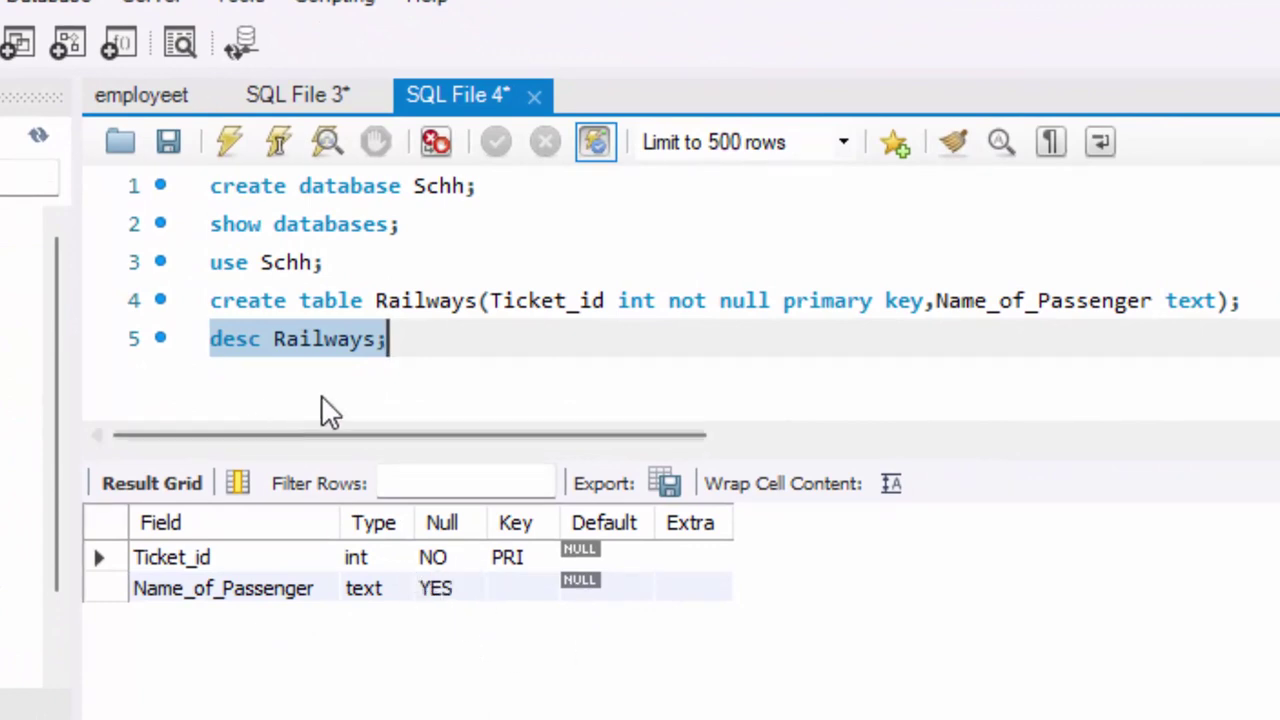
{"action": "left_click", "coordinate": [410, 340]}
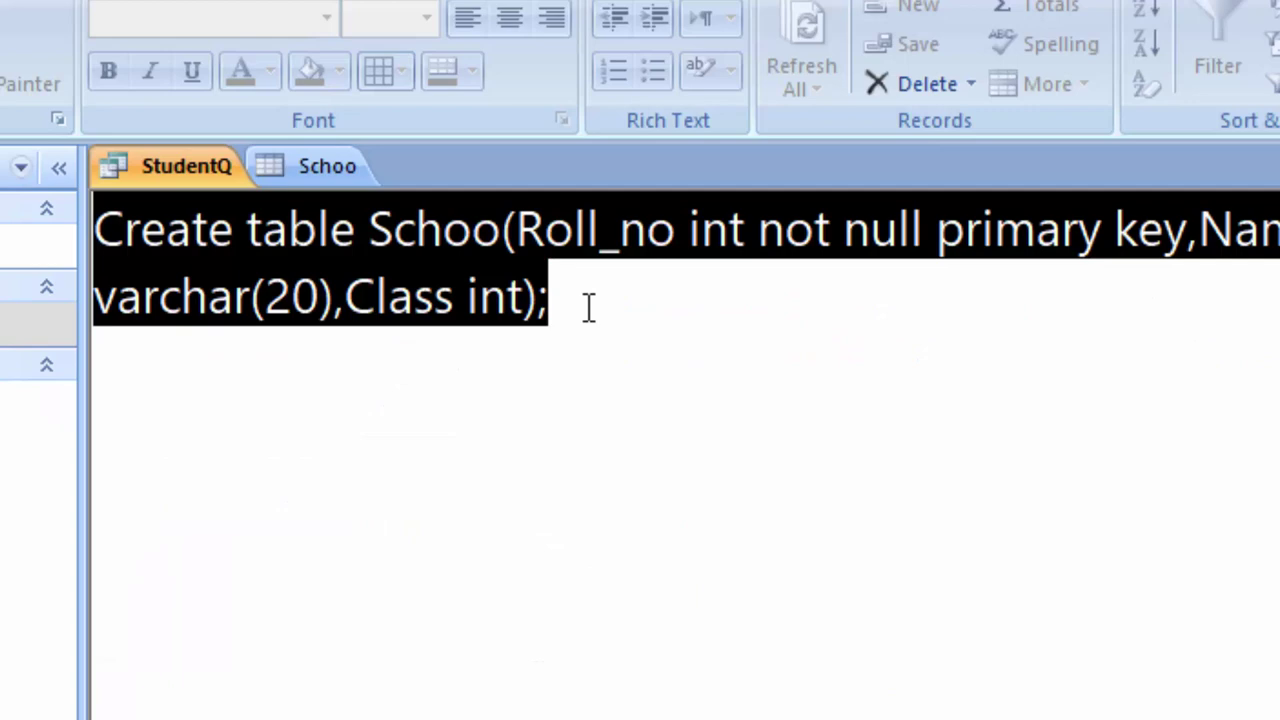
{"action": "left_click", "coordinate": [592, 305]}
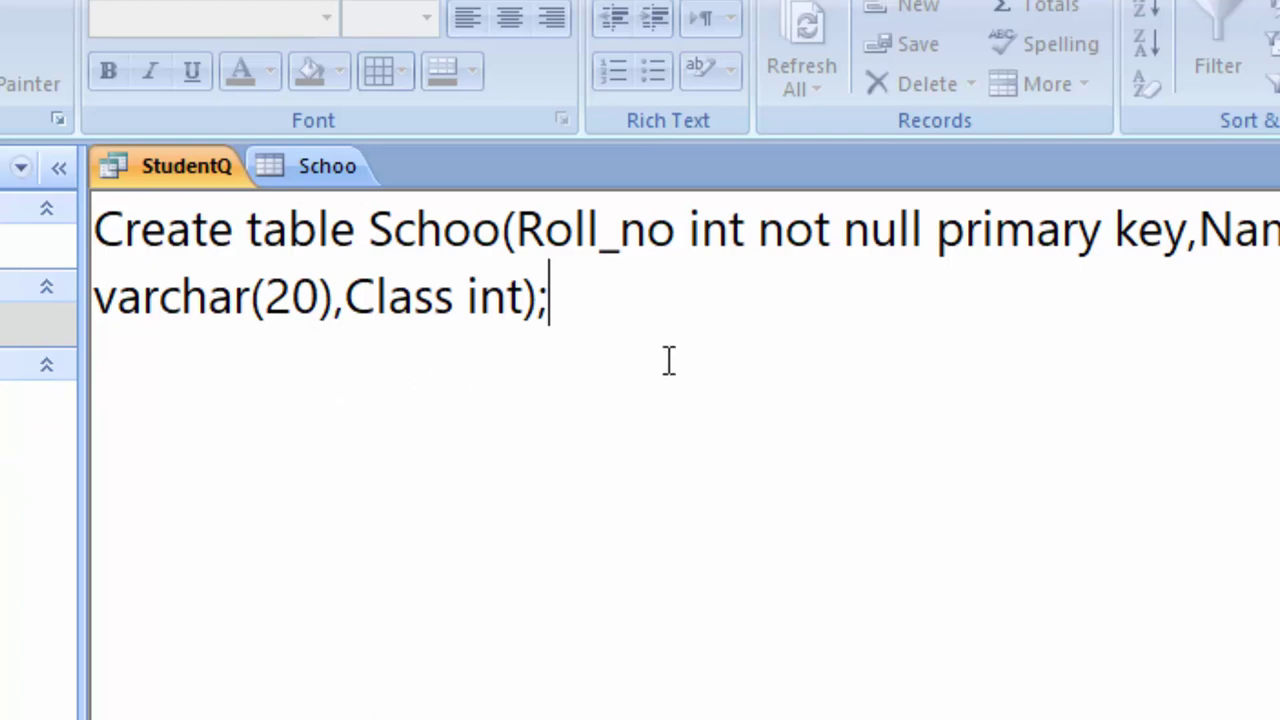
Step: Dismiss the duplicate-value errors and change Ritesh's Roll_no from 2 to 3
{"action": "left_click", "coordinate": [446, 191]}
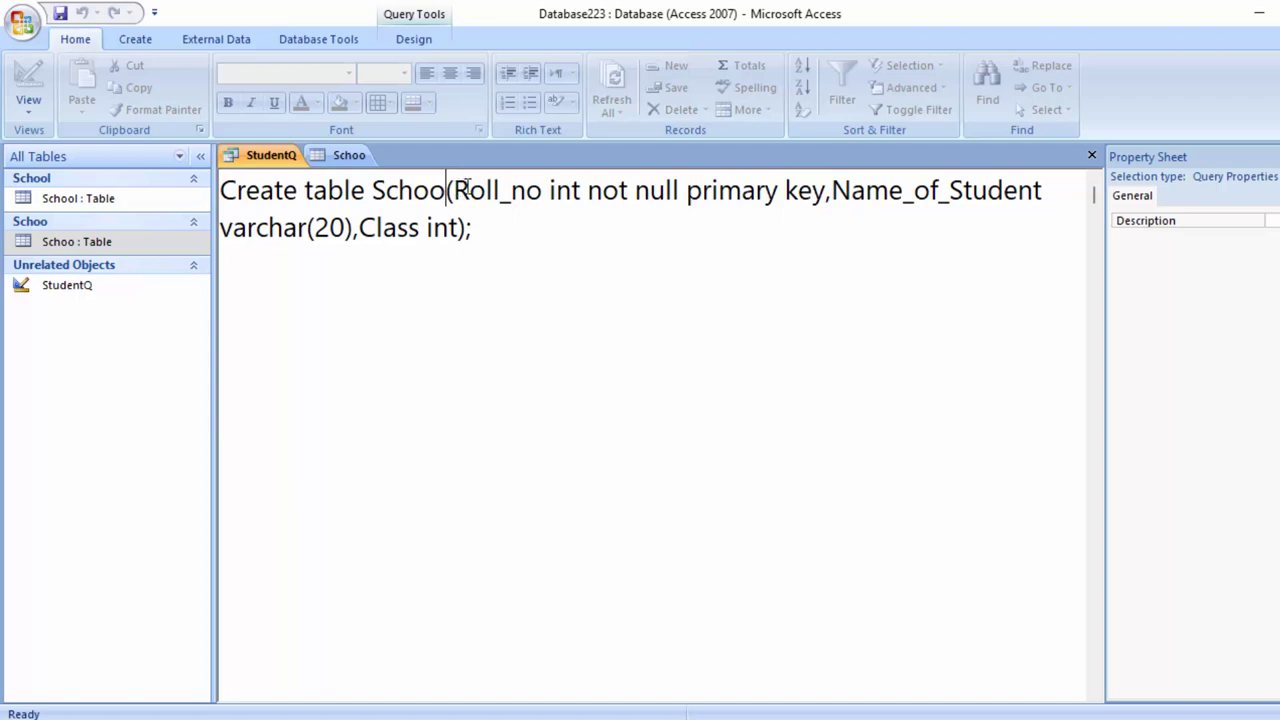
{"action": "right_click", "coordinate": [355, 158]}
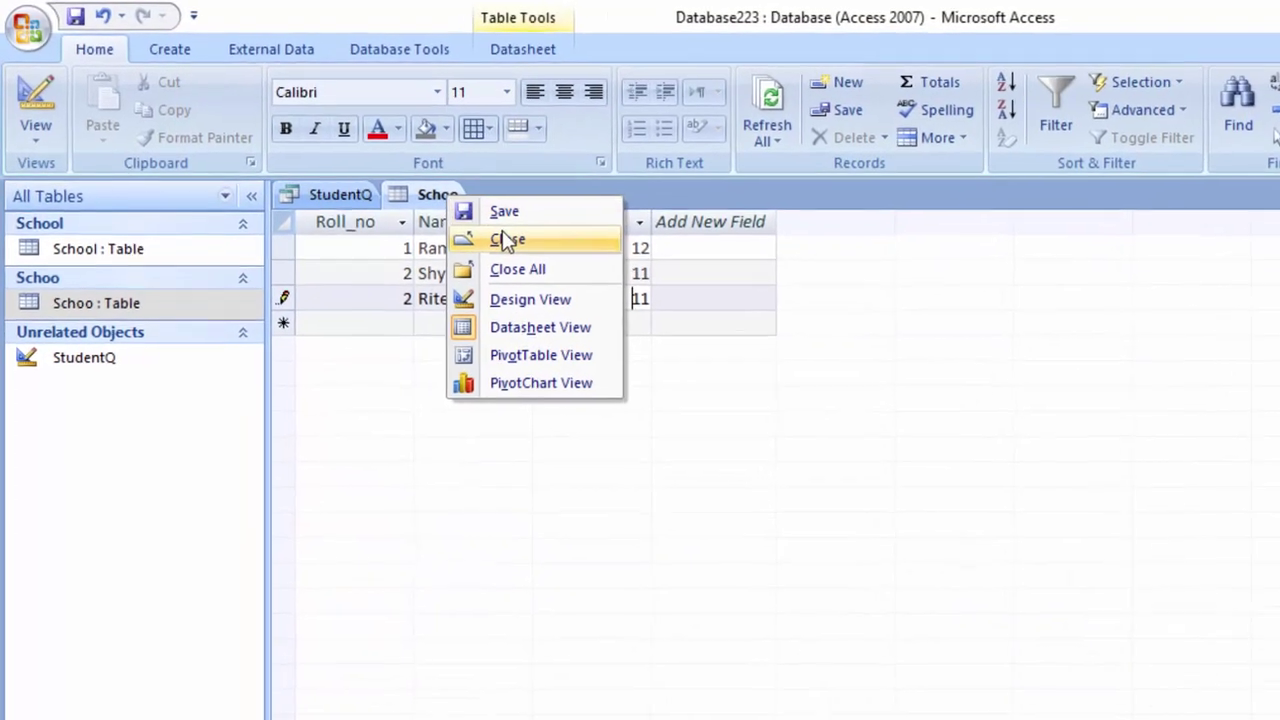
{"action": "left_click", "coordinate": [405, 192]}
{"action": "left_click", "coordinate": [926, 600]}
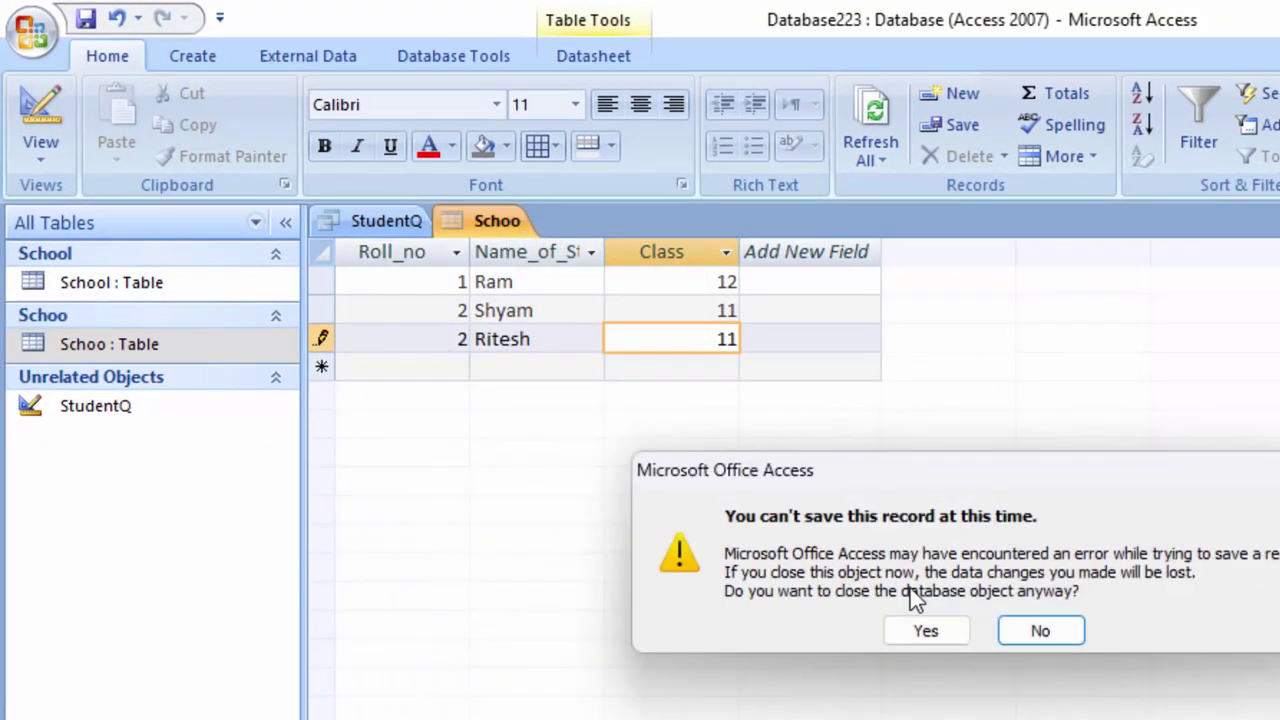
{"action": "left_click", "coordinate": [1050, 631]}
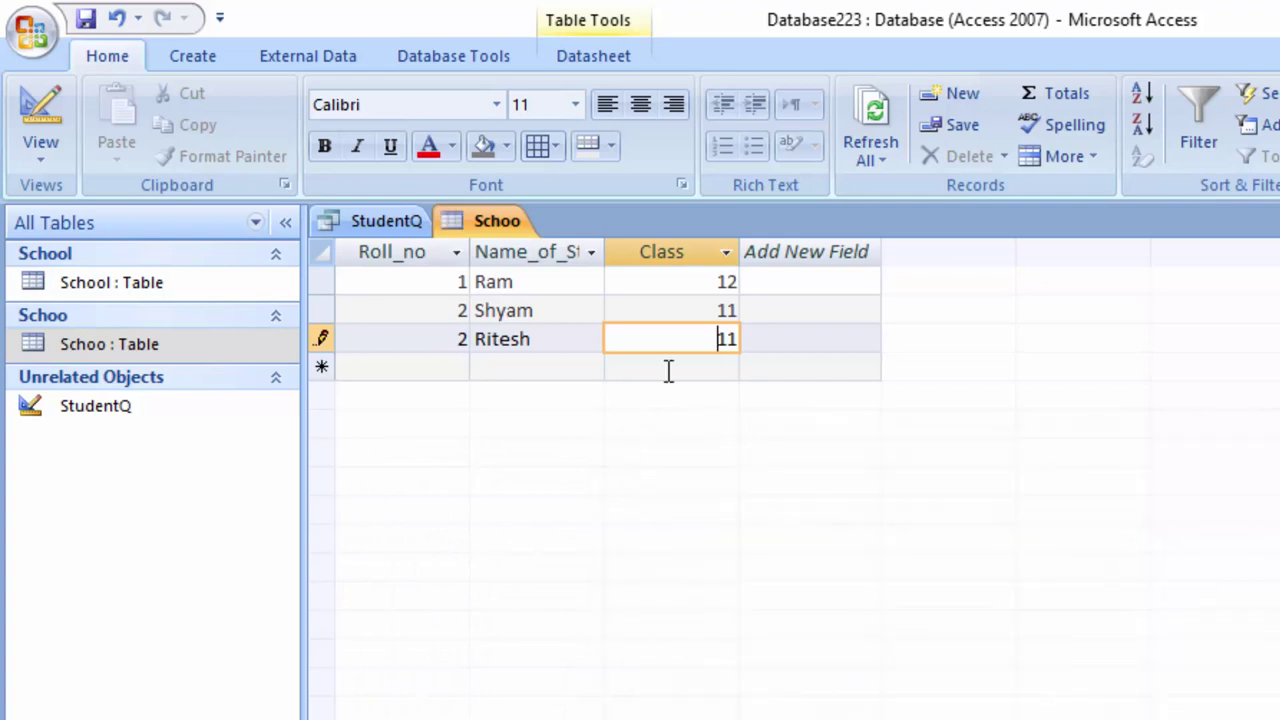
{"action": "double_click", "coordinate": [364, 294]}
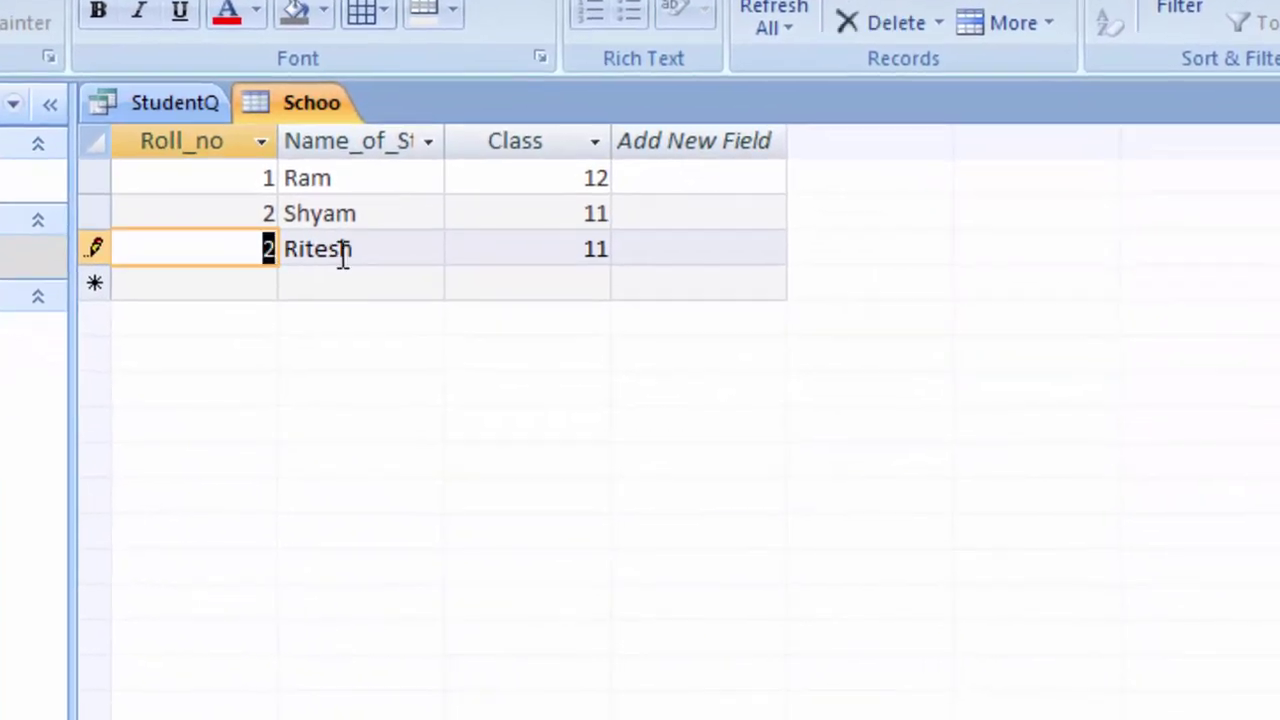
{"action": "type", "text": "3"}
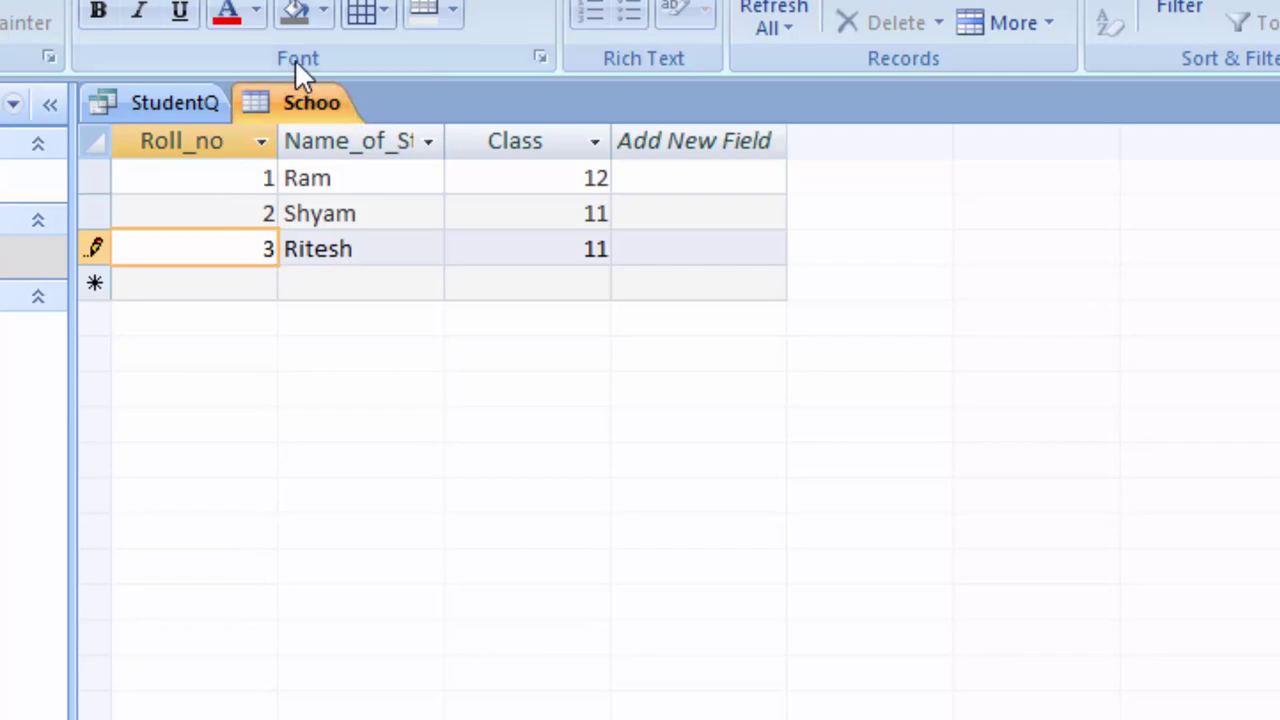
Step: Save and close both the Schoo table and the StudentQ query
{"action": "right_click", "coordinate": [306, 95]}
{"action": "left_click", "coordinate": [338, 121]}
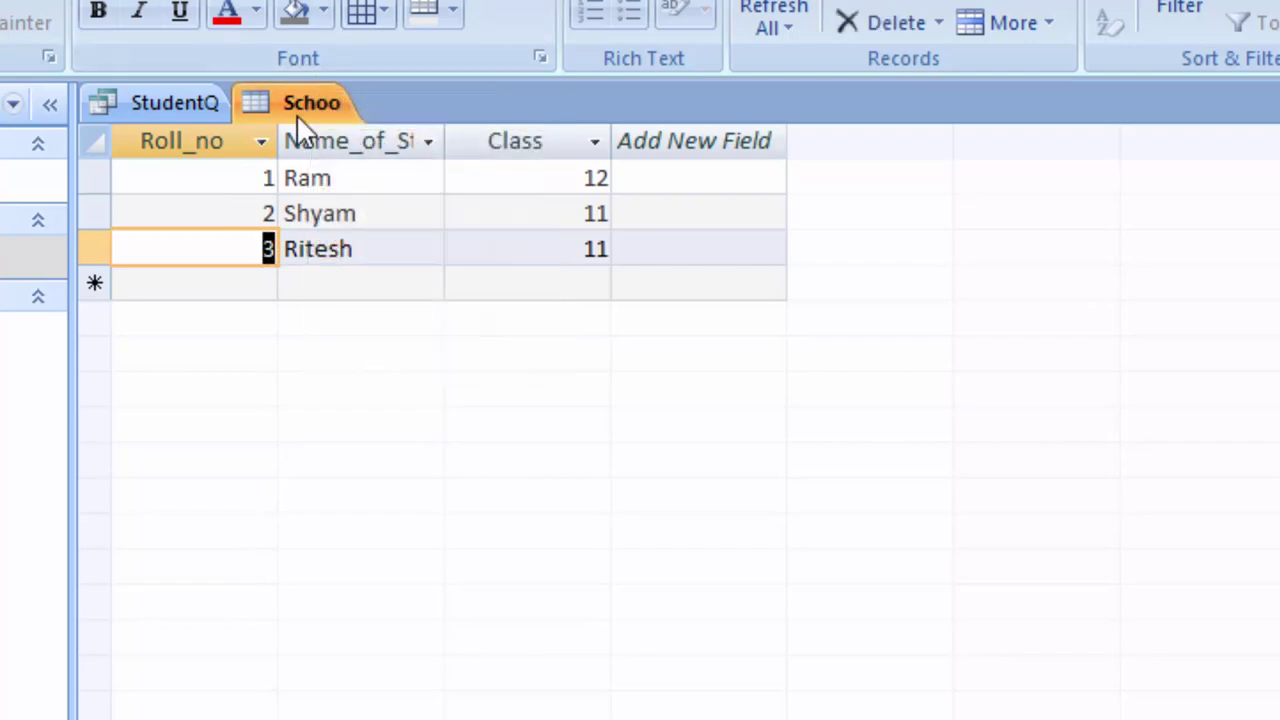
{"action": "right_click", "coordinate": [296, 114]}
{"action": "left_click", "coordinate": [386, 180]}
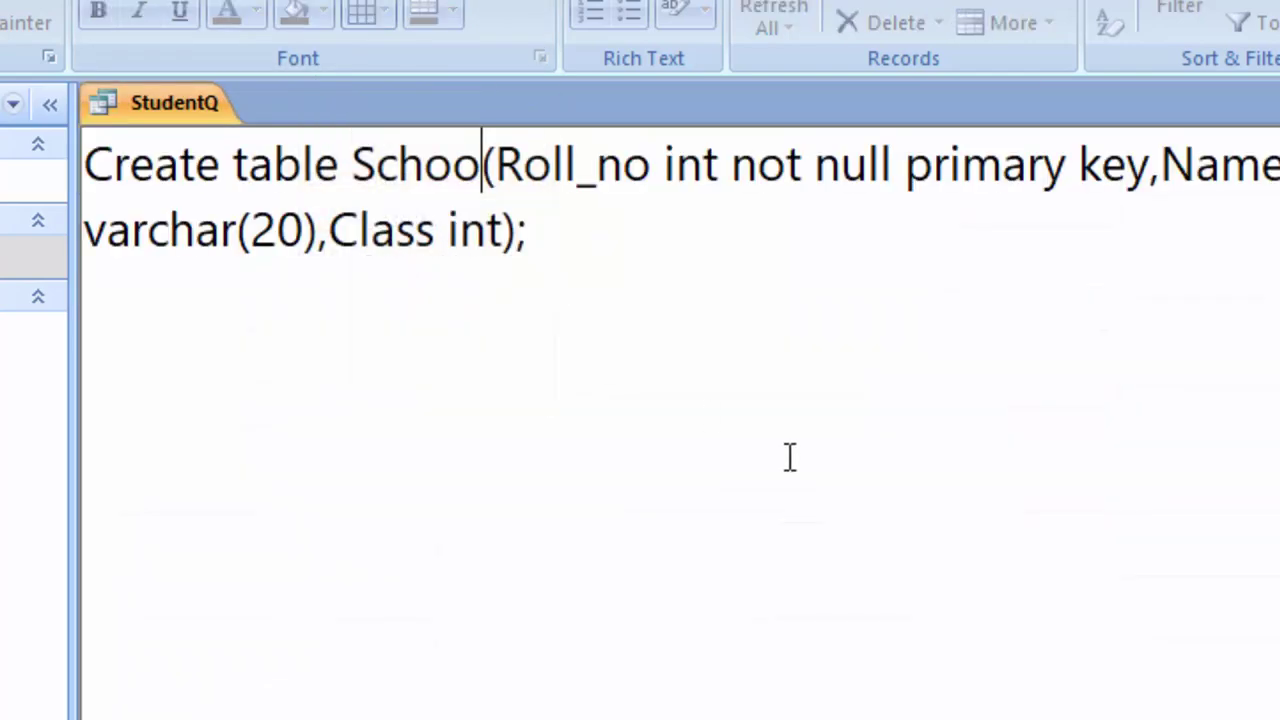
{"action": "right_click", "coordinate": [288, 175]}
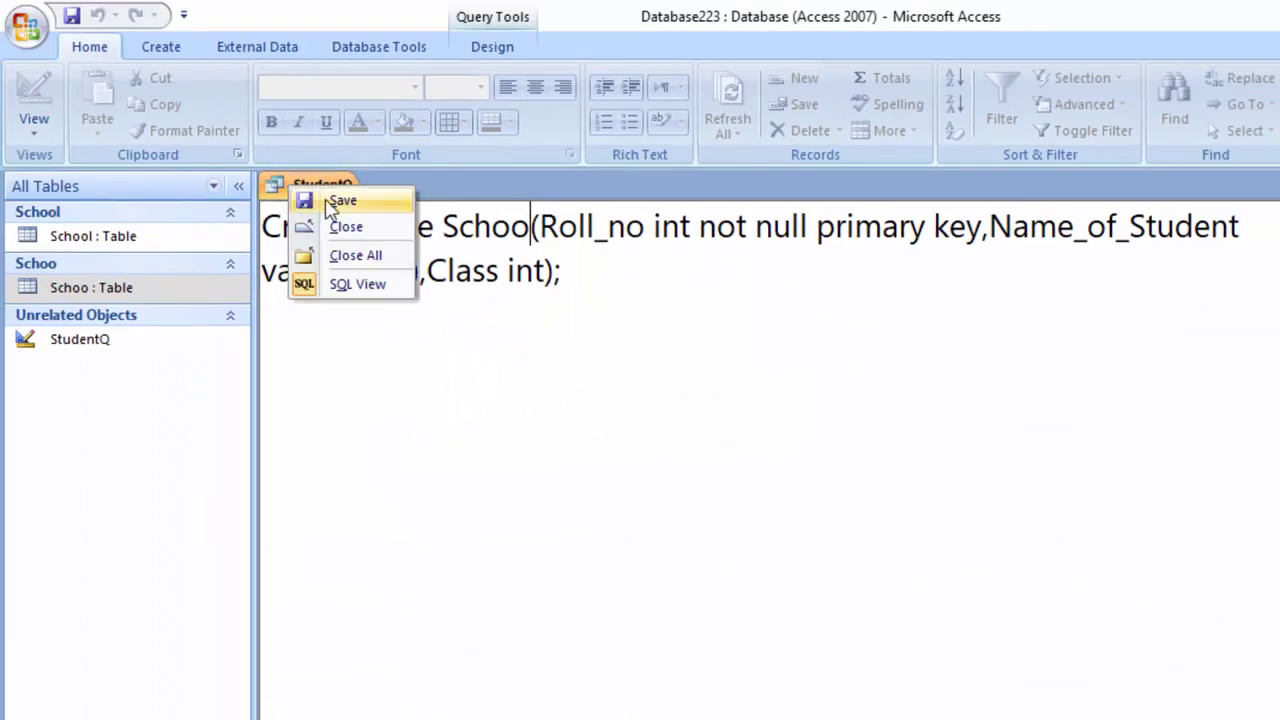
{"action": "left_click", "coordinate": [309, 190]}
{"action": "right_click", "coordinate": [308, 177]}
{"action": "left_click", "coordinate": [350, 232]}
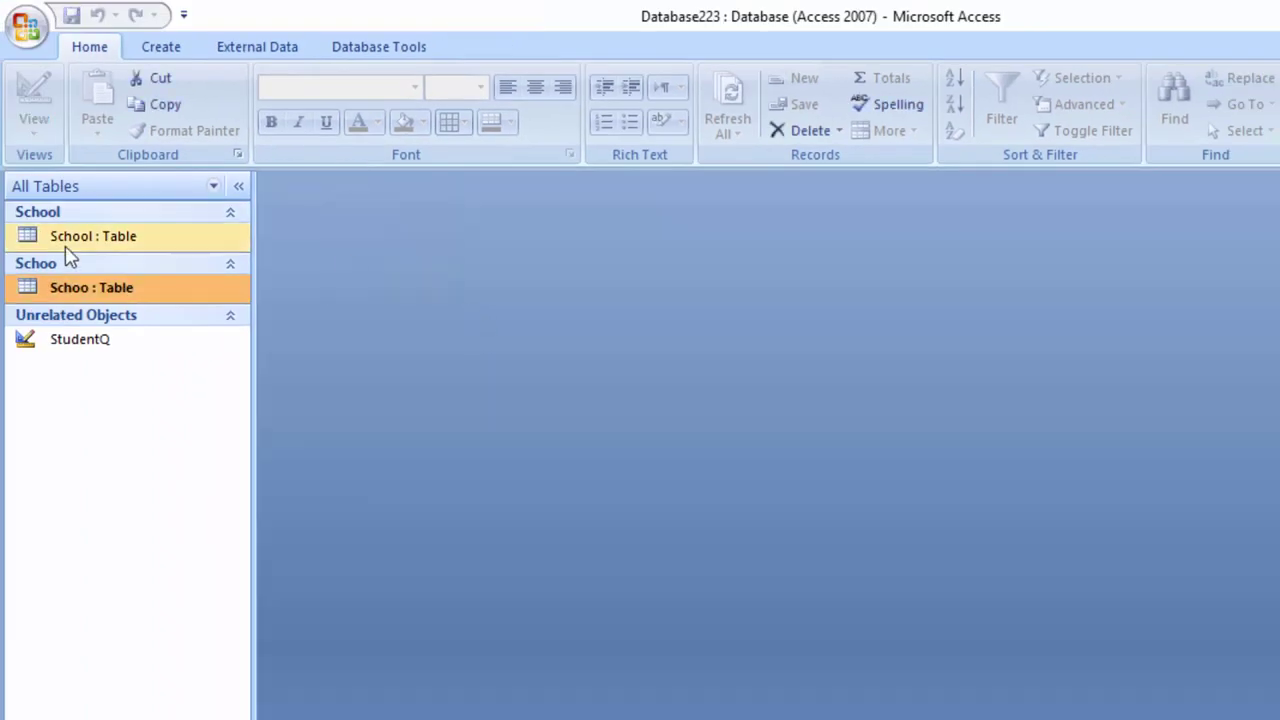
Step: Create a new blank query with no tables and switch it to SQL view
{"action": "left_click", "coordinate": [160, 46]}
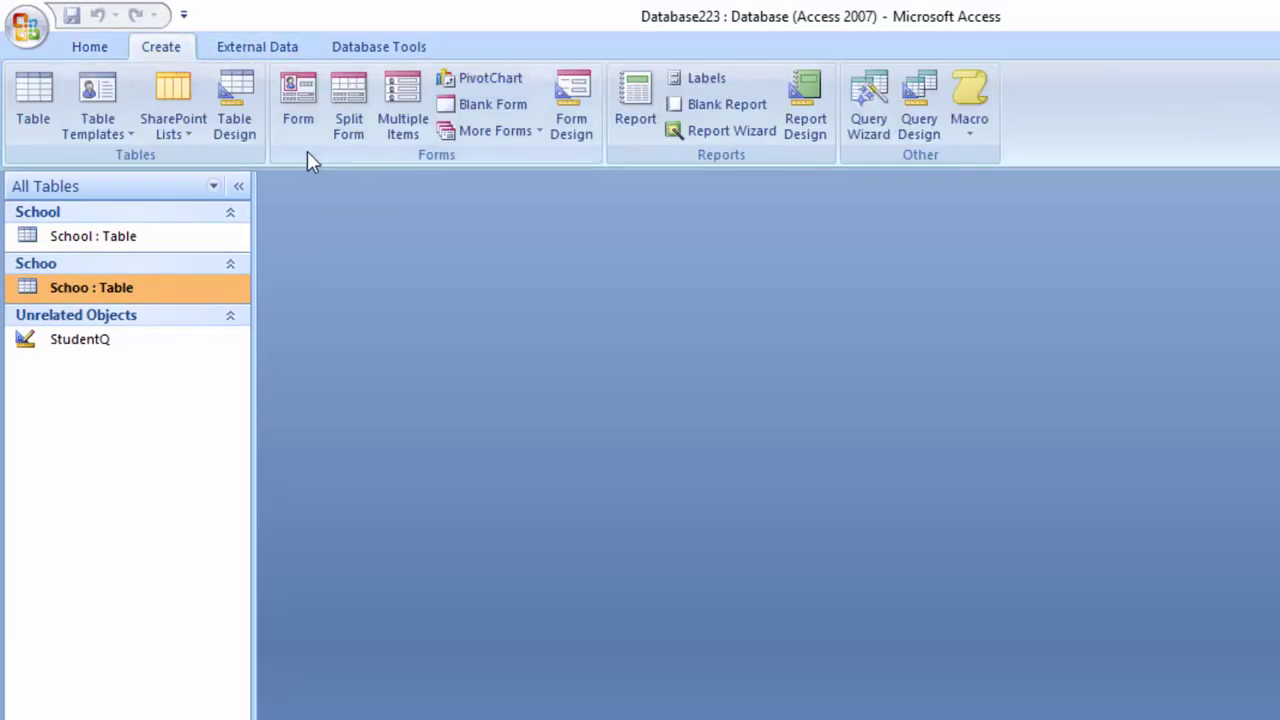
{"action": "left_click", "coordinate": [910, 118]}
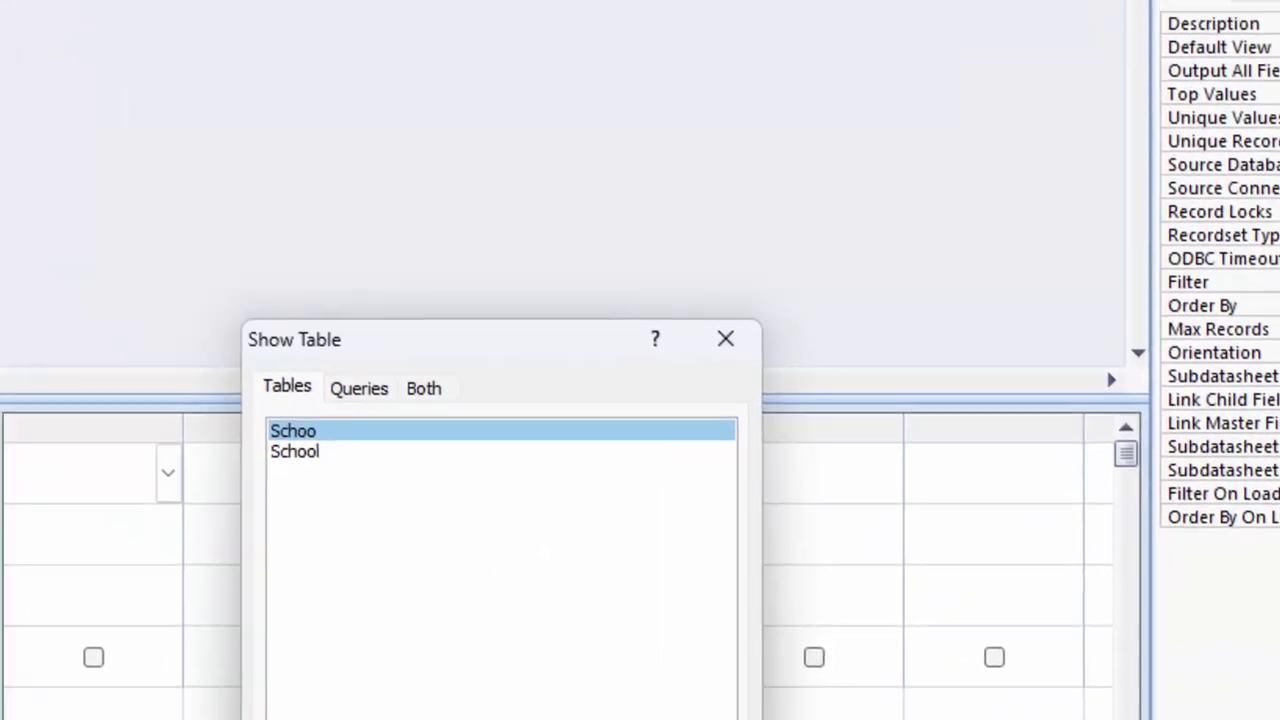
{"action": "left_click", "coordinate": [574, 704]}
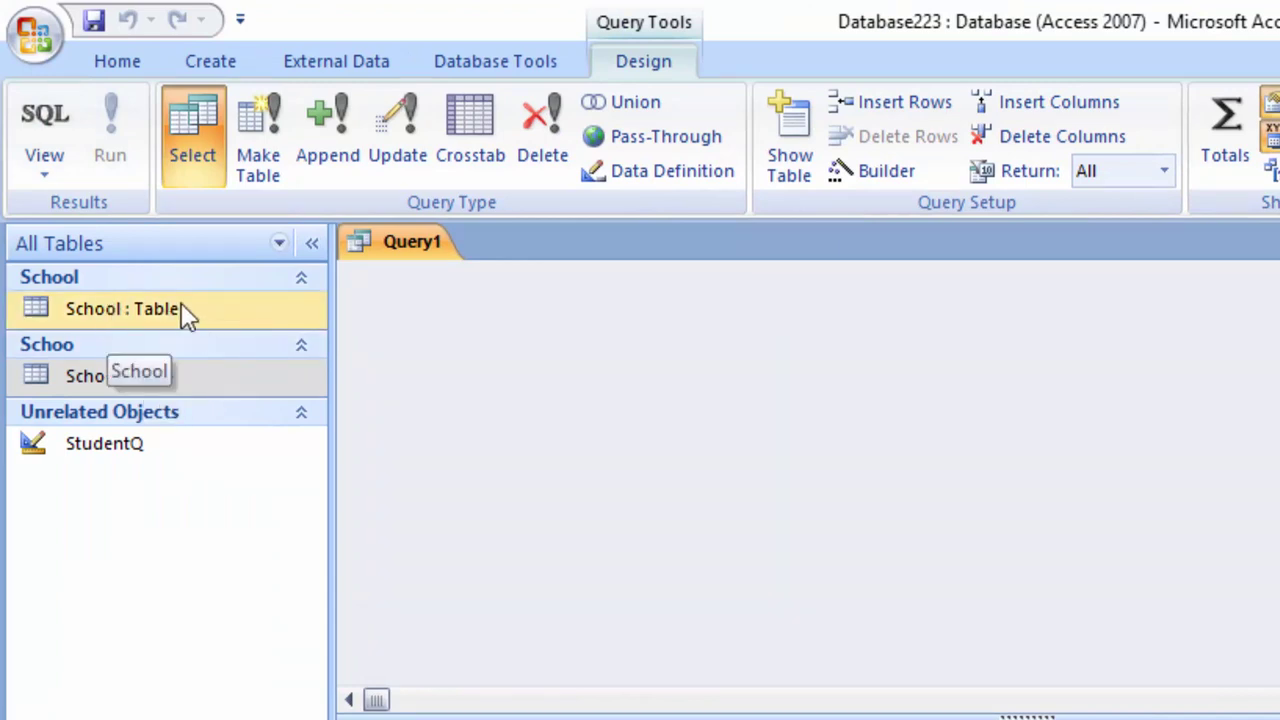
{"action": "left_click", "coordinate": [50, 115]}
Step: Replace the default text with 'insert into Schoo(' and open the Schoo table alongside
{"action": "left_click", "coordinate": [602, 308]}
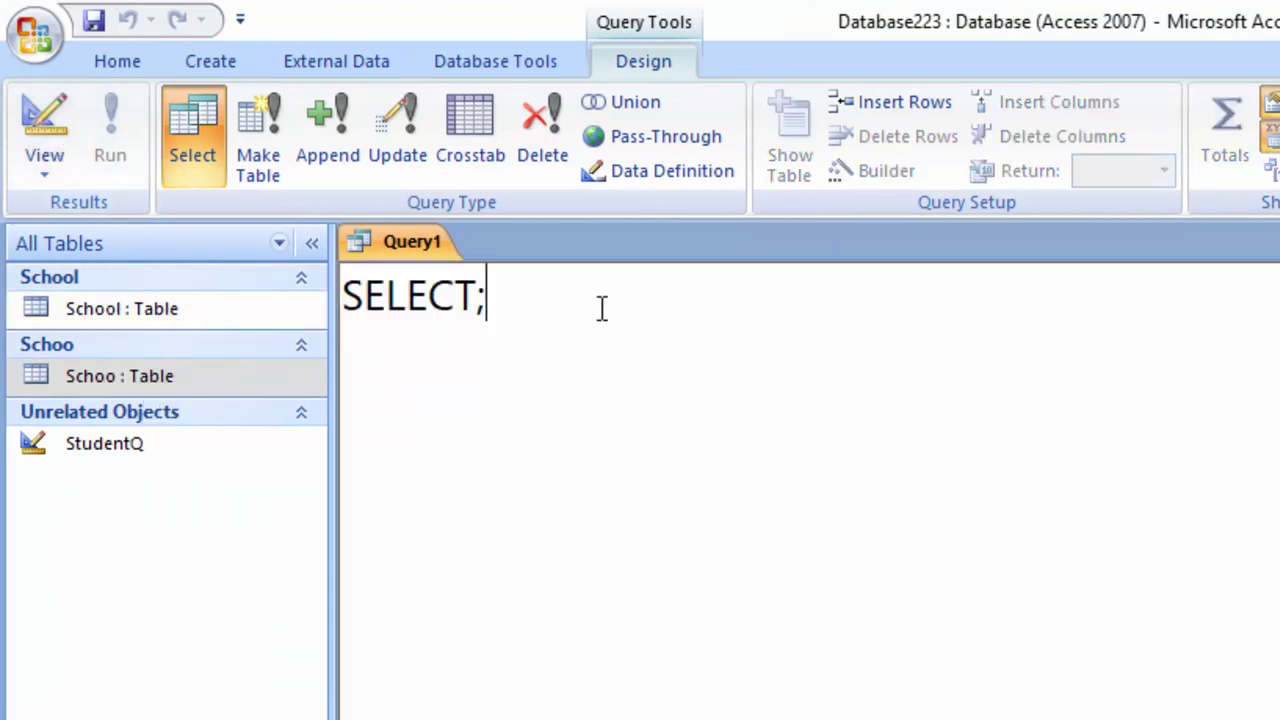
{"action": "key", "text": "BackSpace"}
{"action": "key", "text": "BackSpace"}
{"action": "key", "text": "BackSpace"}
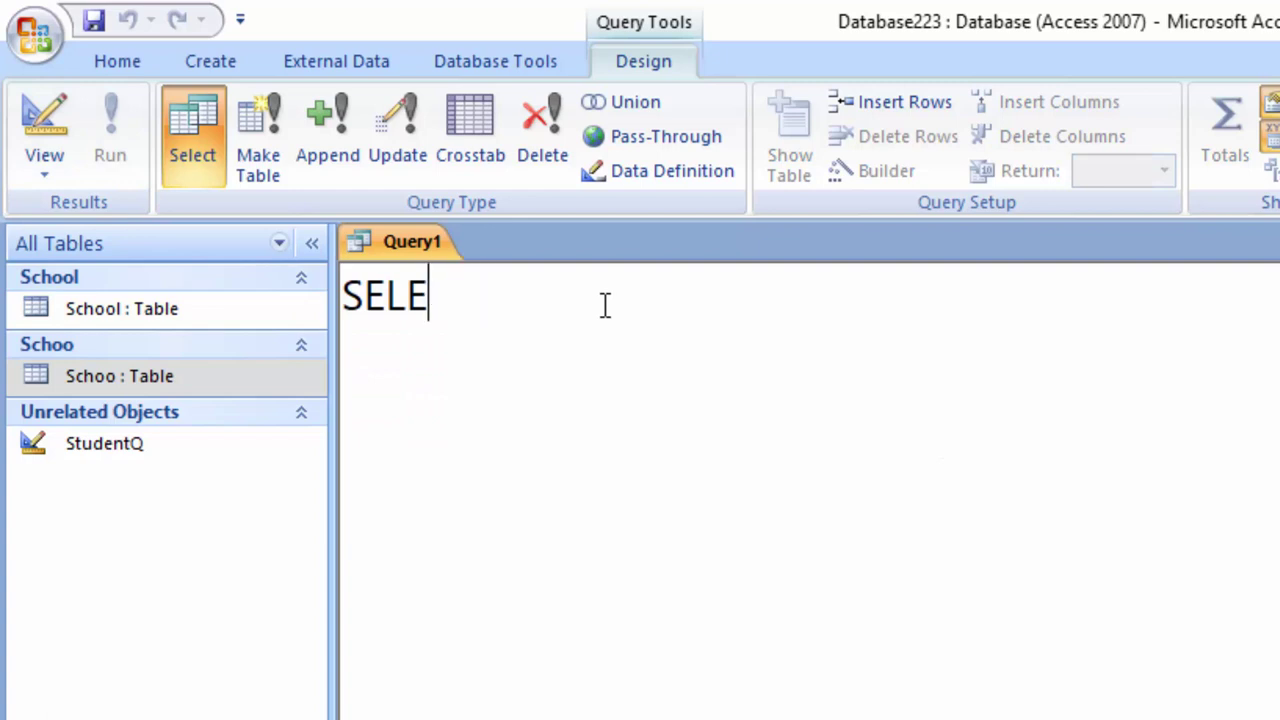
{"action": "key", "text": "BackSpace"}
{"action": "key", "text": "BackSpace"}
{"action": "key", "text": "BackSpace"}
{"action": "key", "text": "BackSpace"}
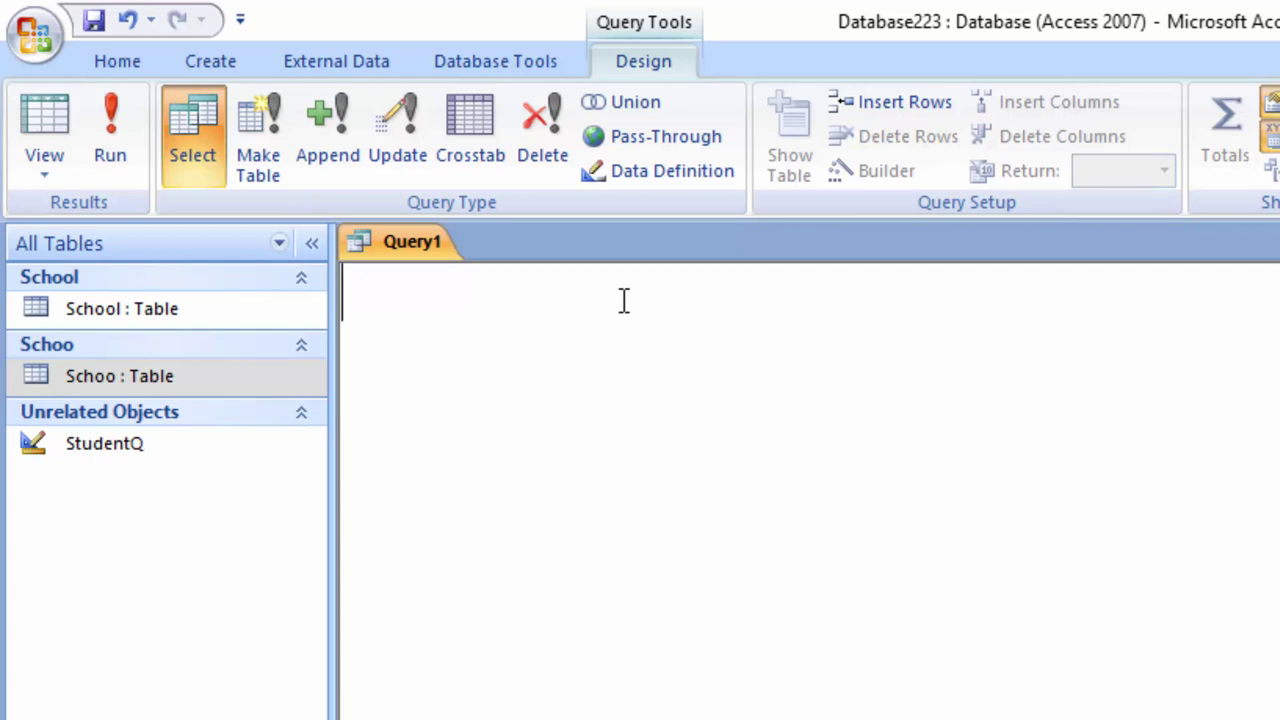
{"action": "type", "text": "insert "}
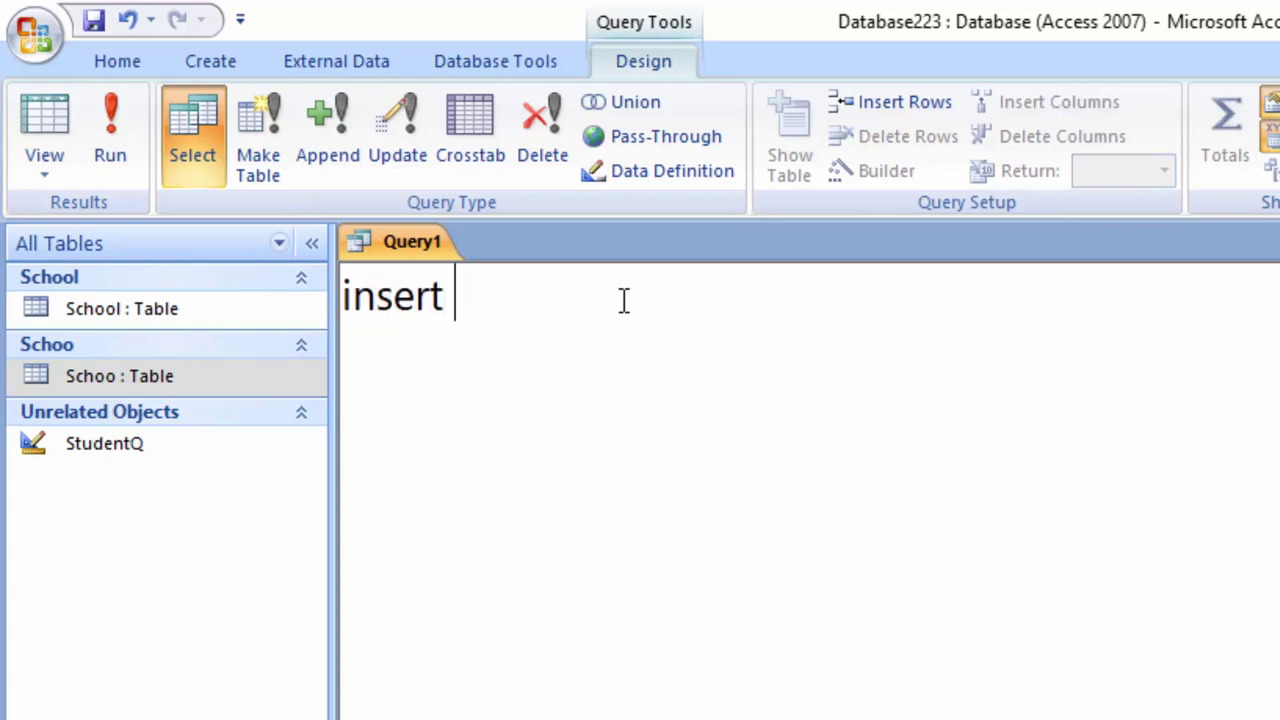
{"action": "type", "text": "into"}
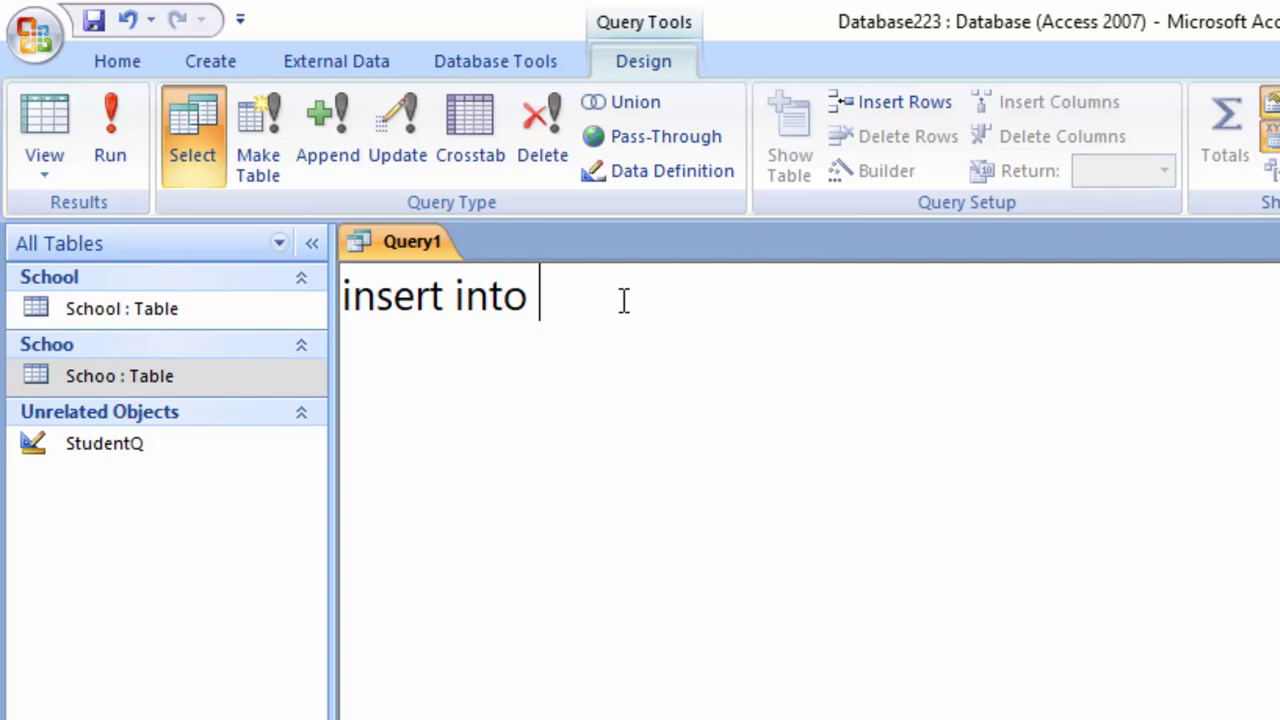
{"action": "type", "text": " Sch"}
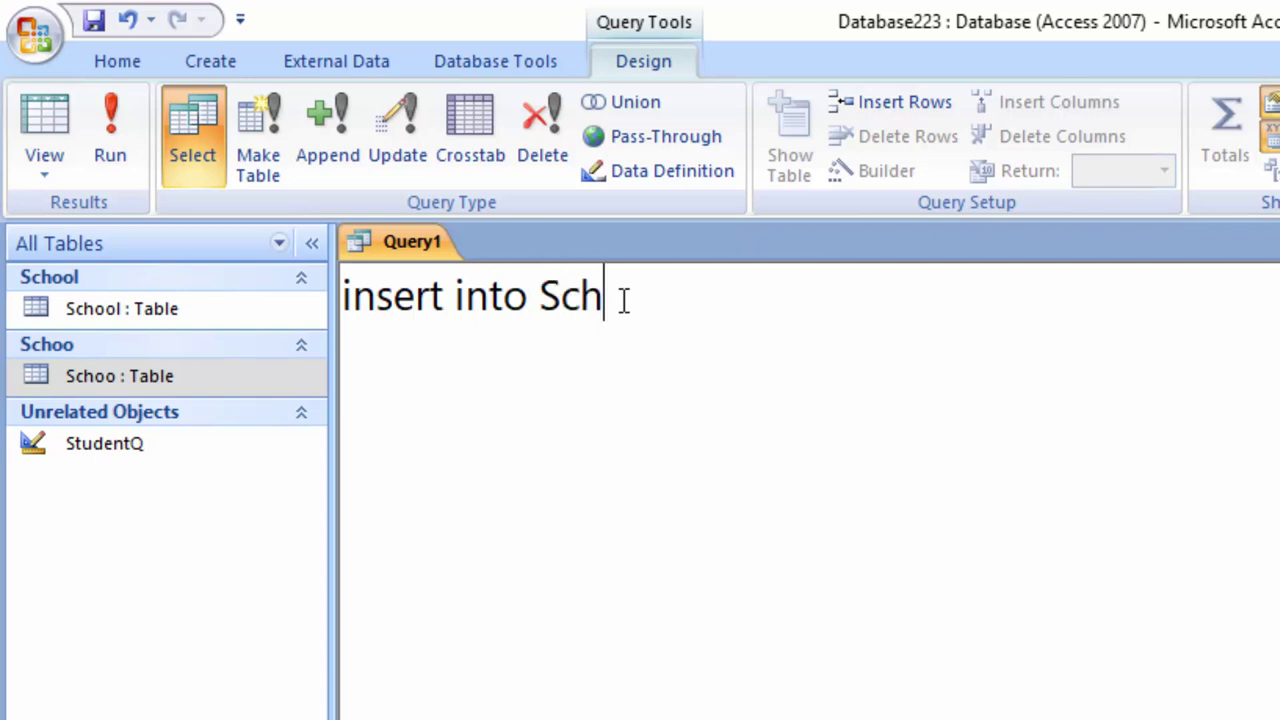
{"action": "type", "text": "oo"}
{"action": "type", "text": "("}
{"action": "double_click", "coordinate": [168, 377]}
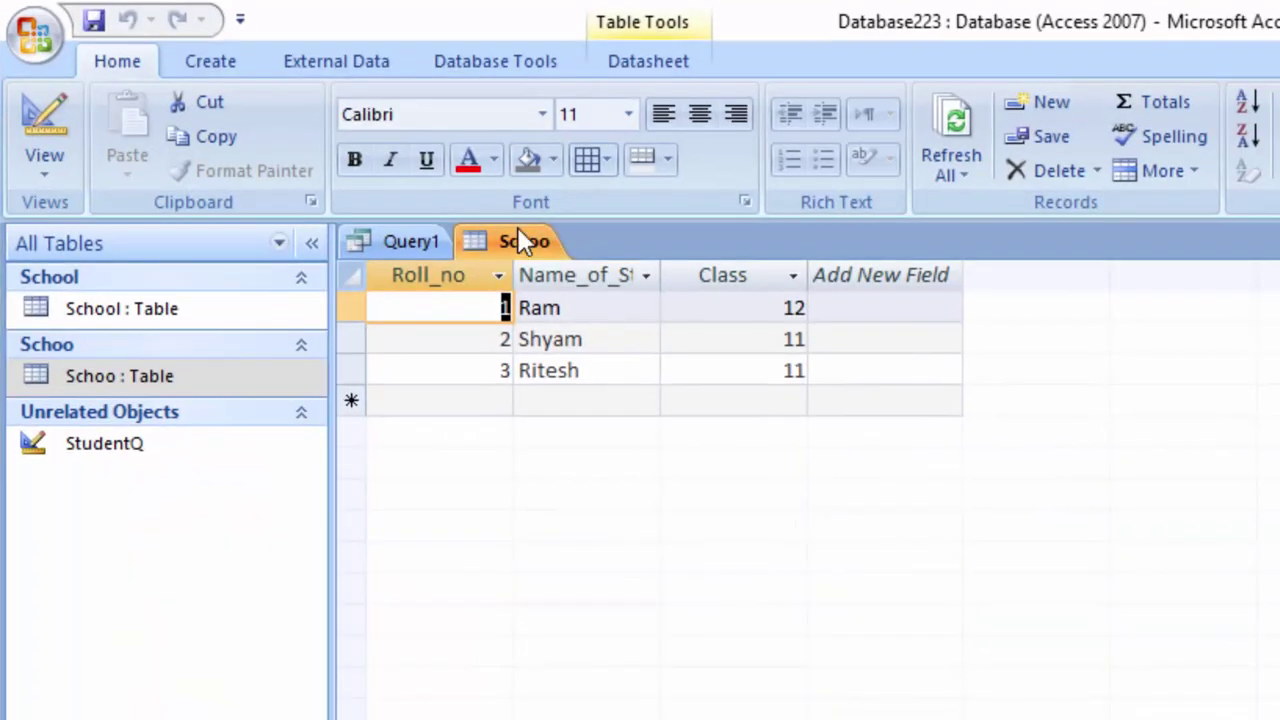
Step: Type the column list (Roll_no,Name_of_Student,Class), checking names against the Schoo datasheet
{"action": "left_click", "coordinate": [422, 247]}
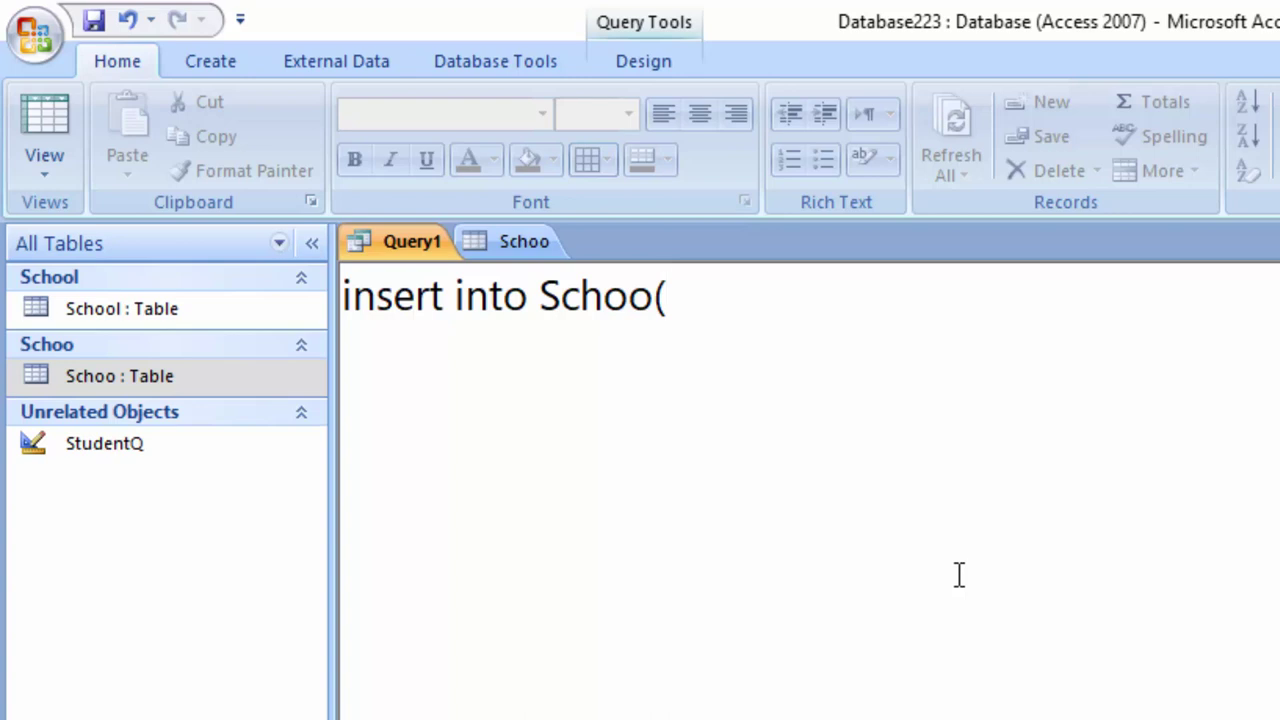
{"action": "type", "text": "Rol"}
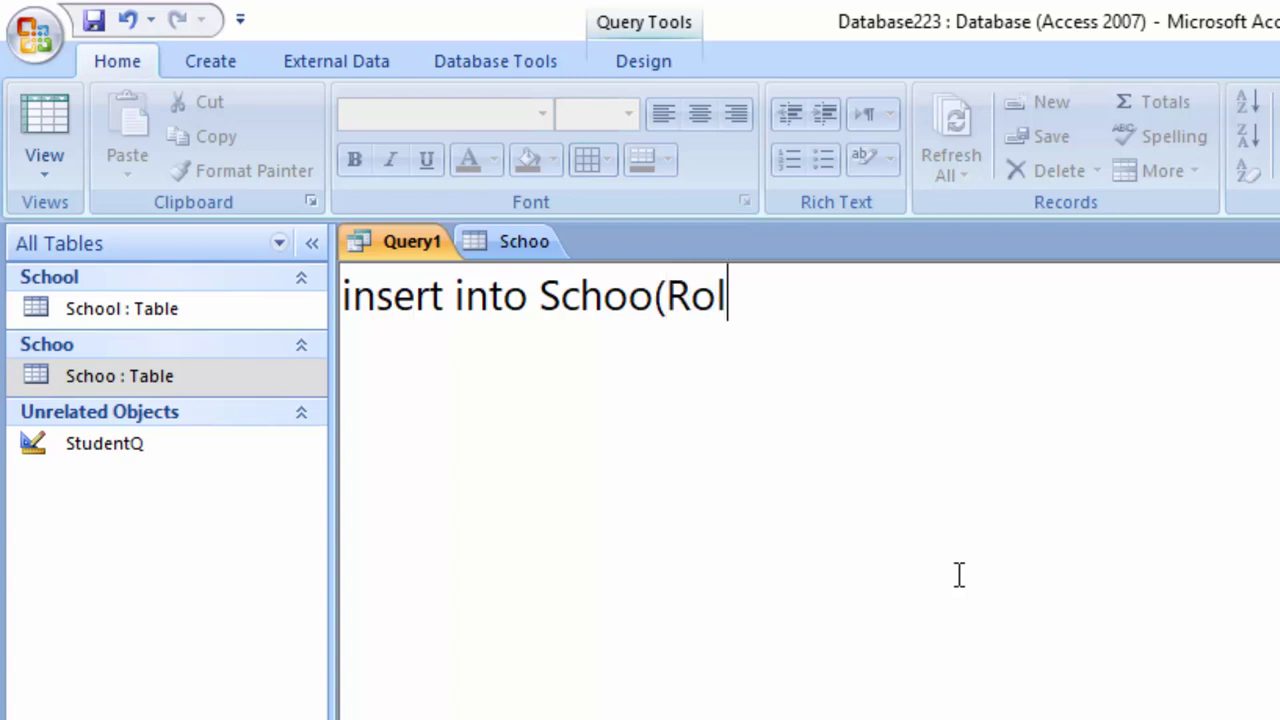
{"action": "type", "text": "l_no"}
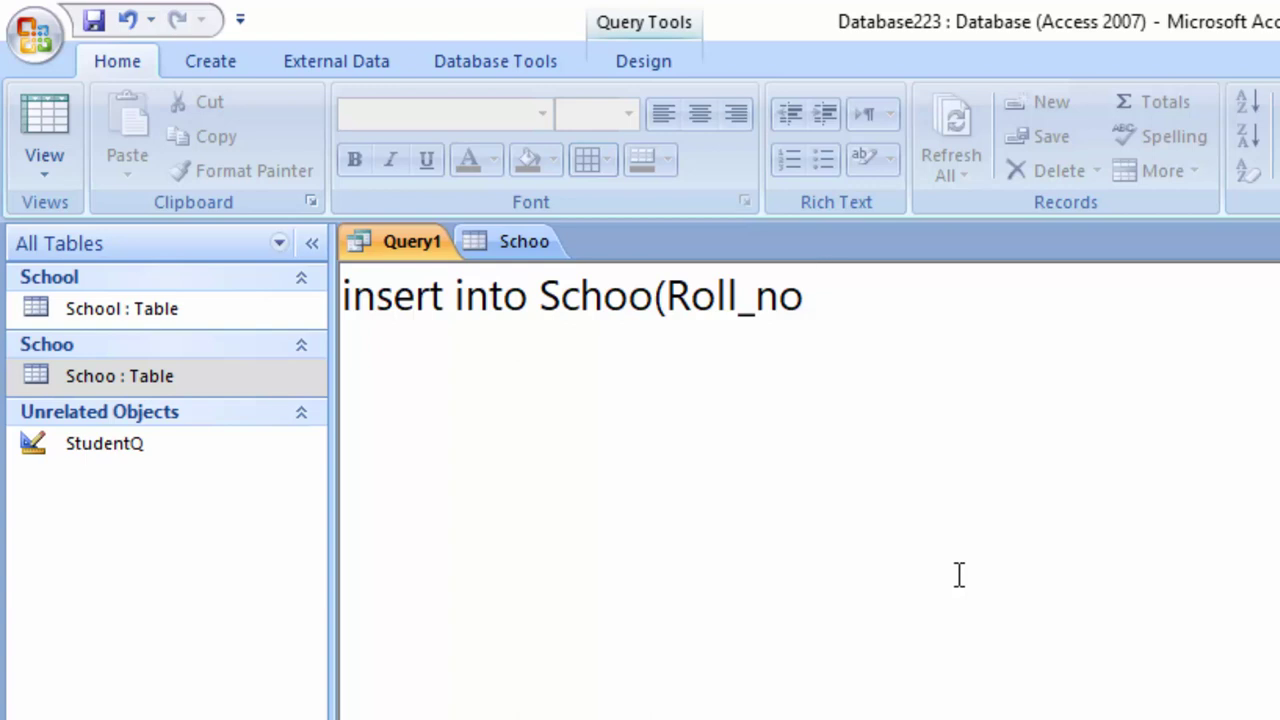
{"action": "key", "text": "BackSpace"}
{"action": "type", "text": ","}
{"action": "type", "text": "Name_o"}
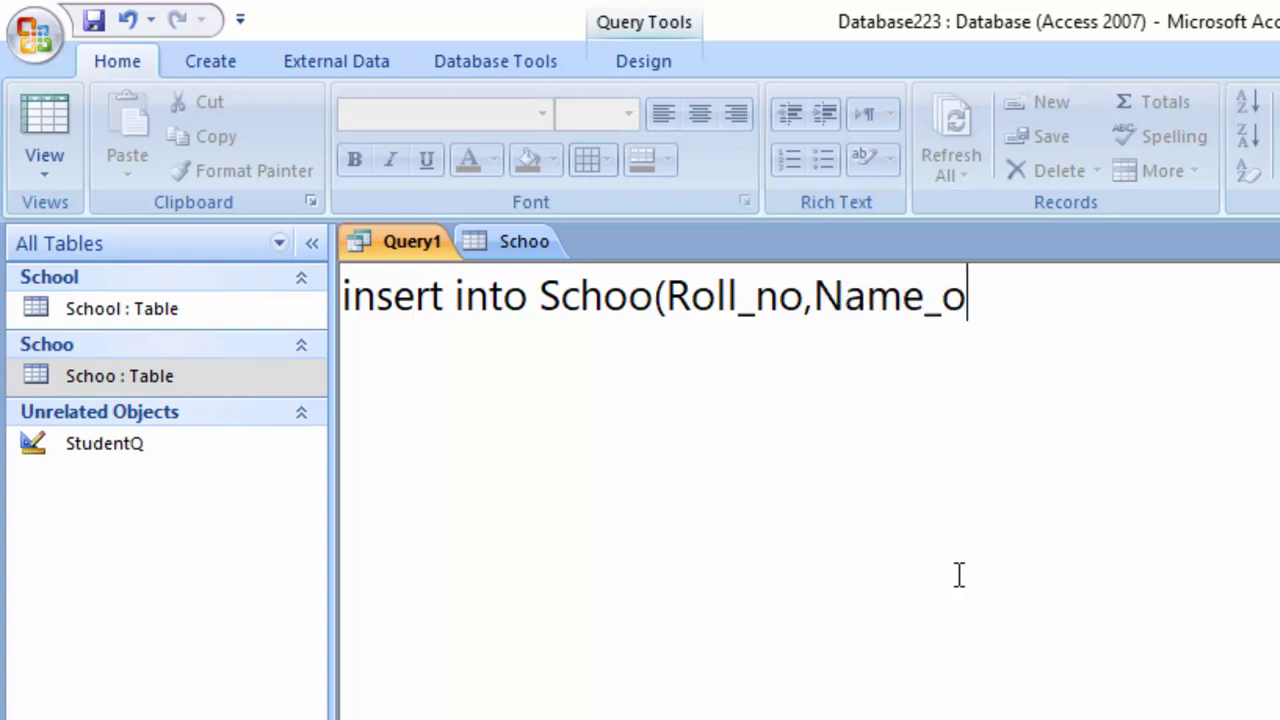
{"action": "type", "text": "f_Stud"}
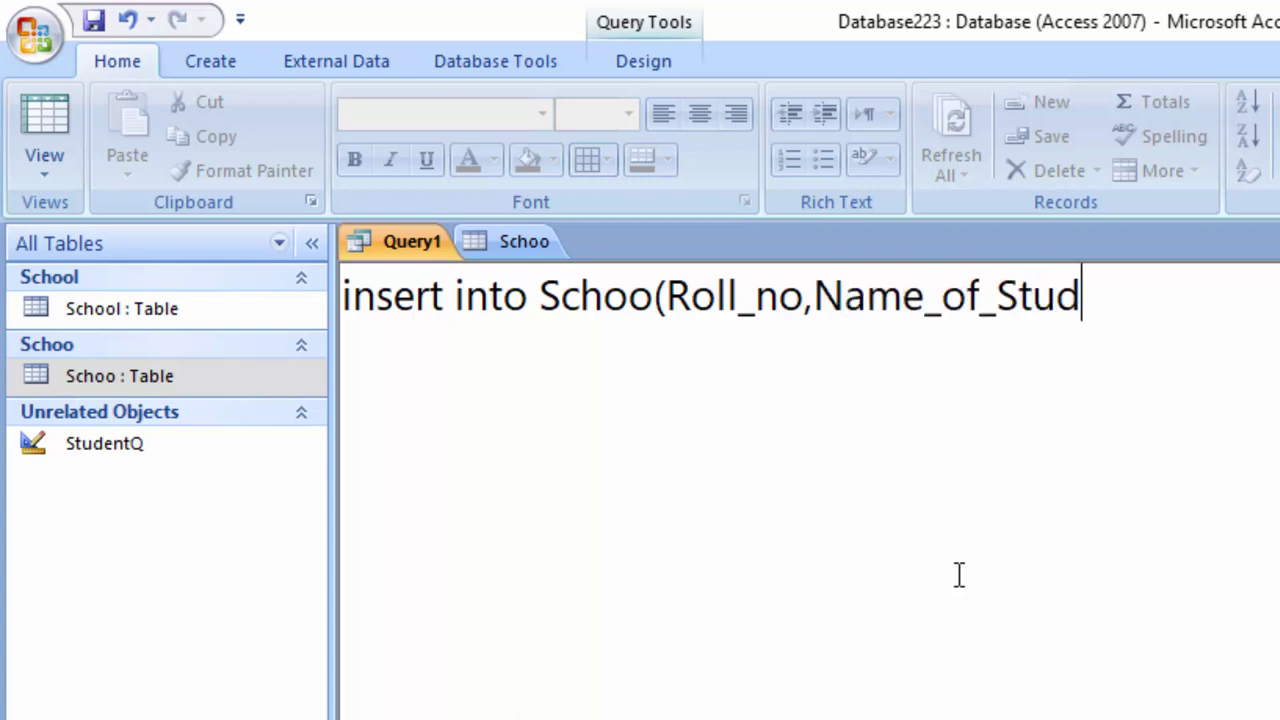
{"action": "type", "text": "ents"}
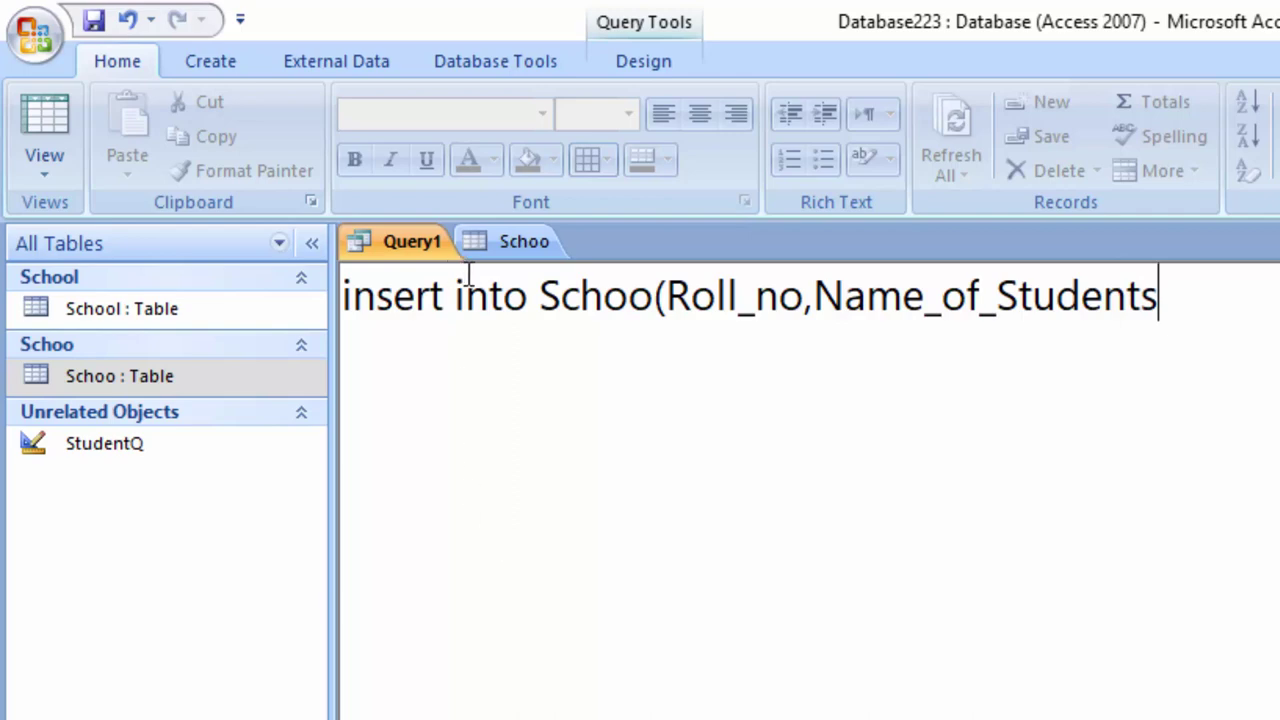
{"action": "left_click", "coordinate": [510, 248]}
{"action": "mouse_move", "coordinate": [660, 274]}
{"action": "left_mouse_down"}
{"action": "mouse_move", "coordinate": [710, 335]}
{"action": "mouse_move", "coordinate": [739, 345]}
{"action": "left_mouse_up"}
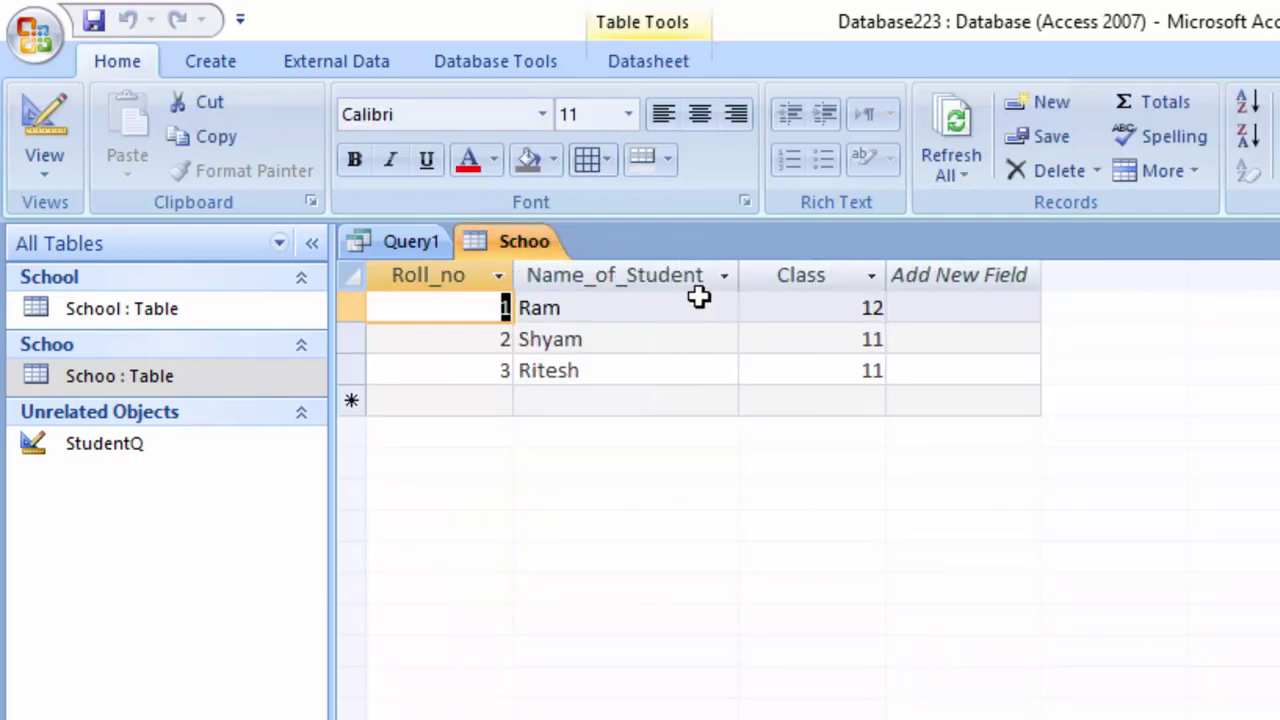
{"action": "left_click", "coordinate": [405, 242]}
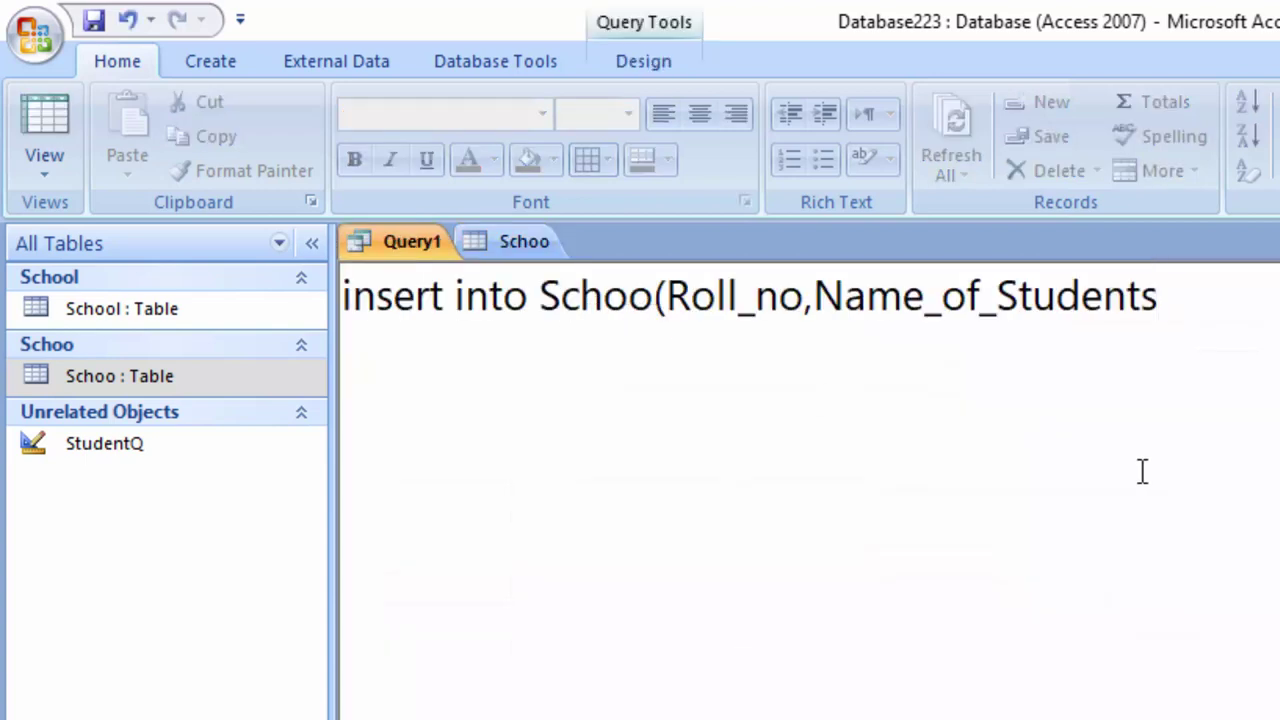
{"action": "key", "text": "BackSpace"}
{"action": "type", "text": ","}
{"action": "left_click", "coordinate": [500, 241]}
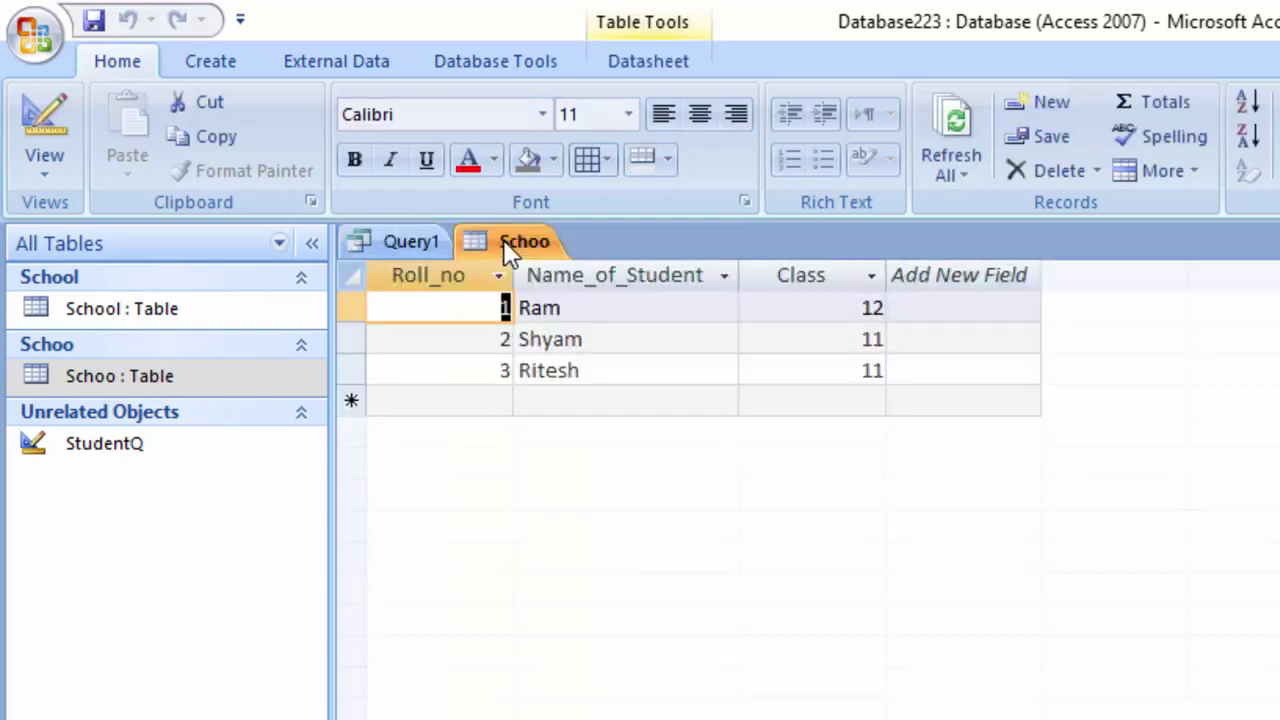
{"action": "left_click", "coordinate": [415, 242]}
{"action": "type", "text": "Cla"}
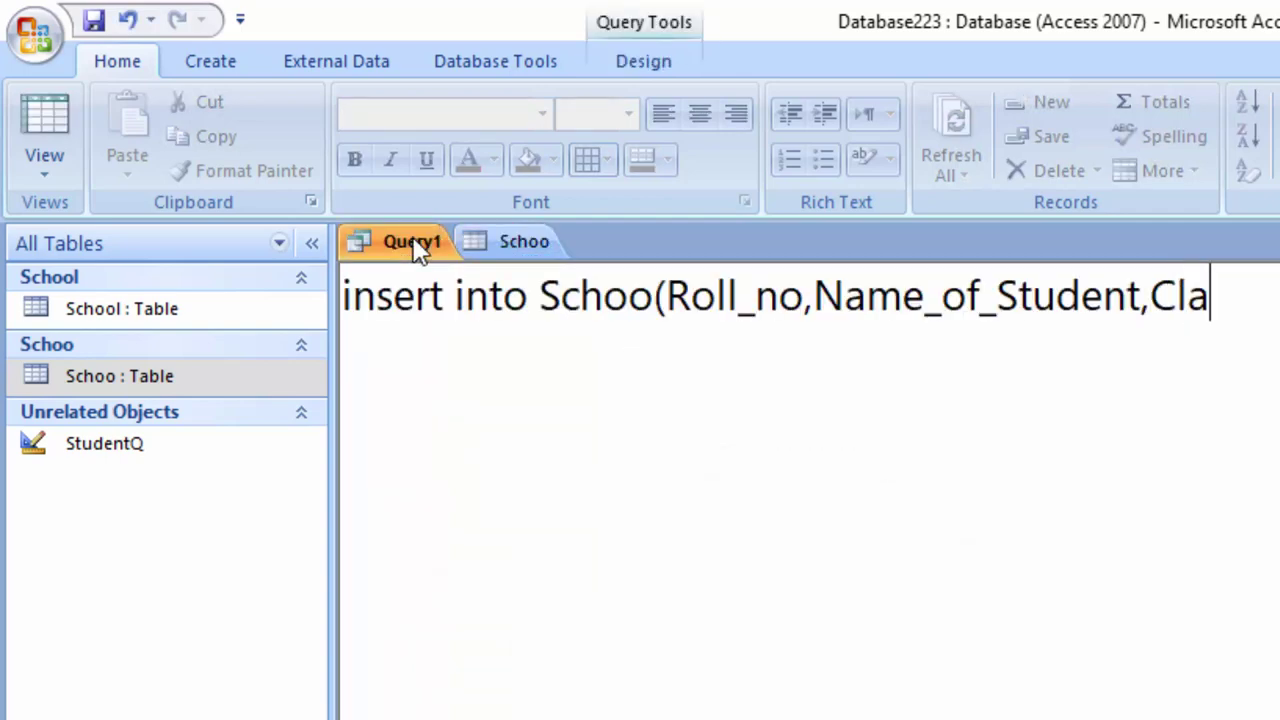
{"action": "type", "text": "ss"}
{"action": "type", "text": ")"}
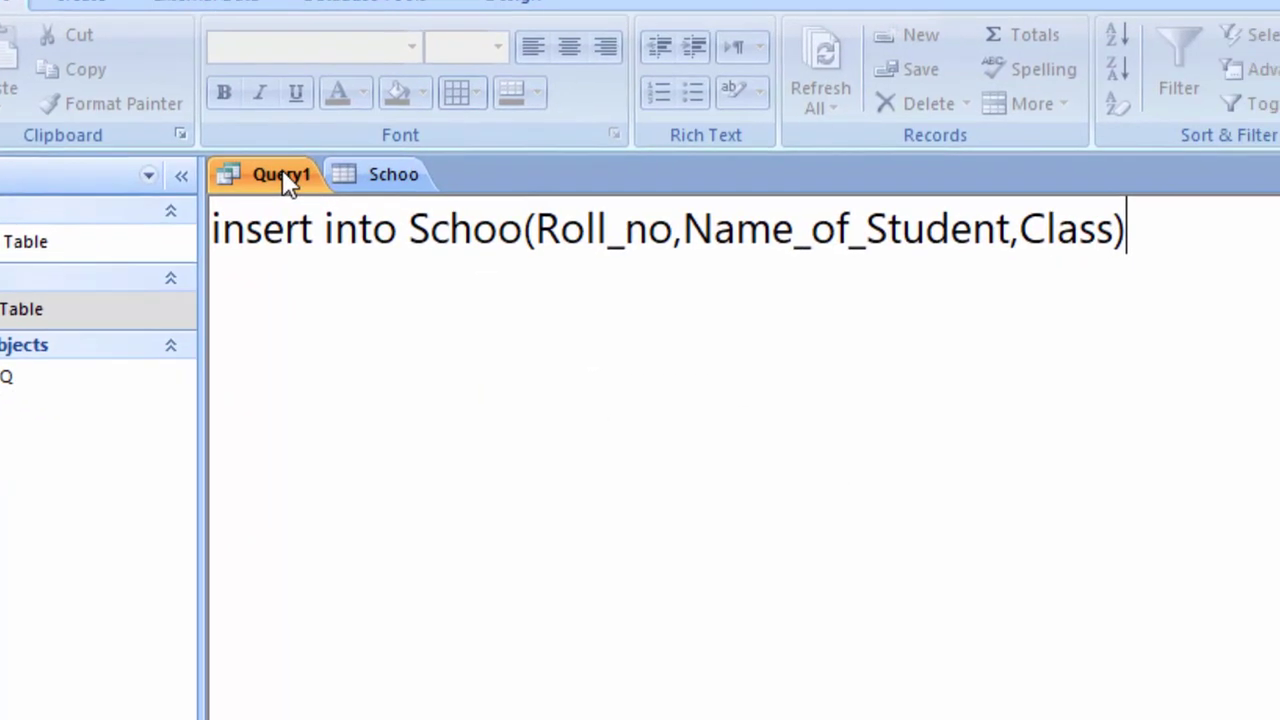
Step: On a new line, type values(4,"Rajeev",12);
{"action": "key", "text": "Return"}
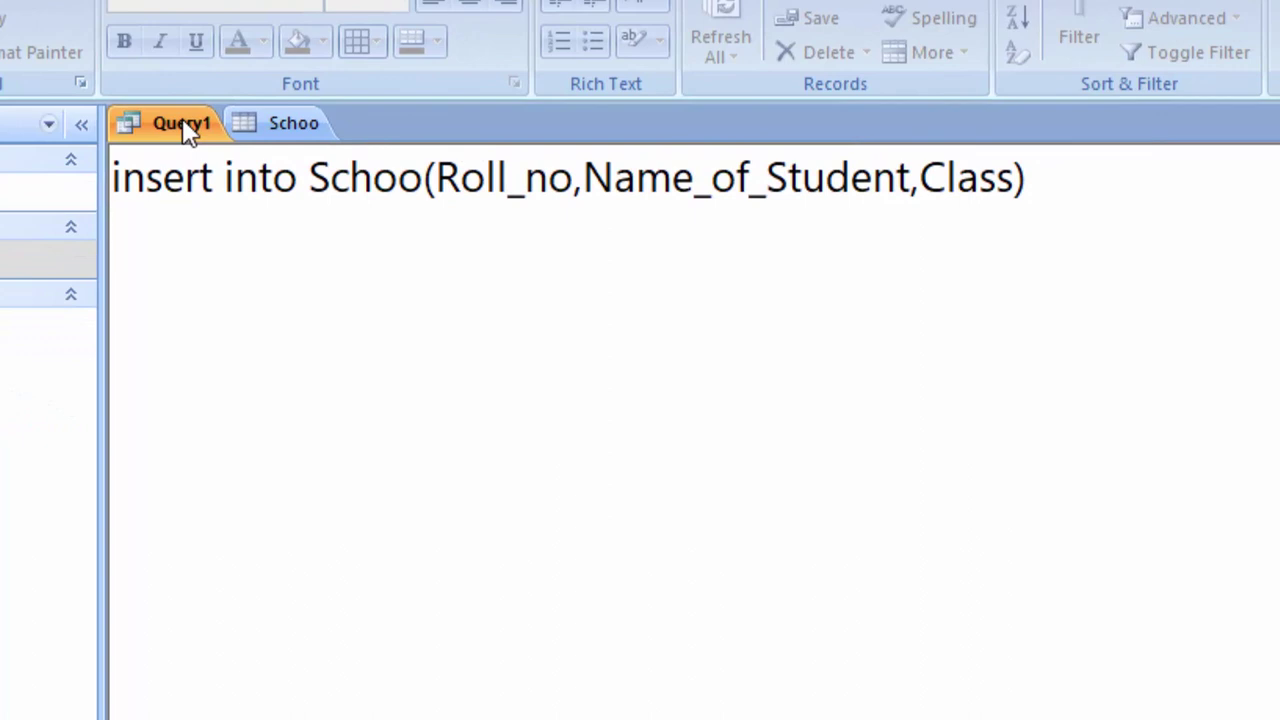
{"action": "type", "text": "value"}
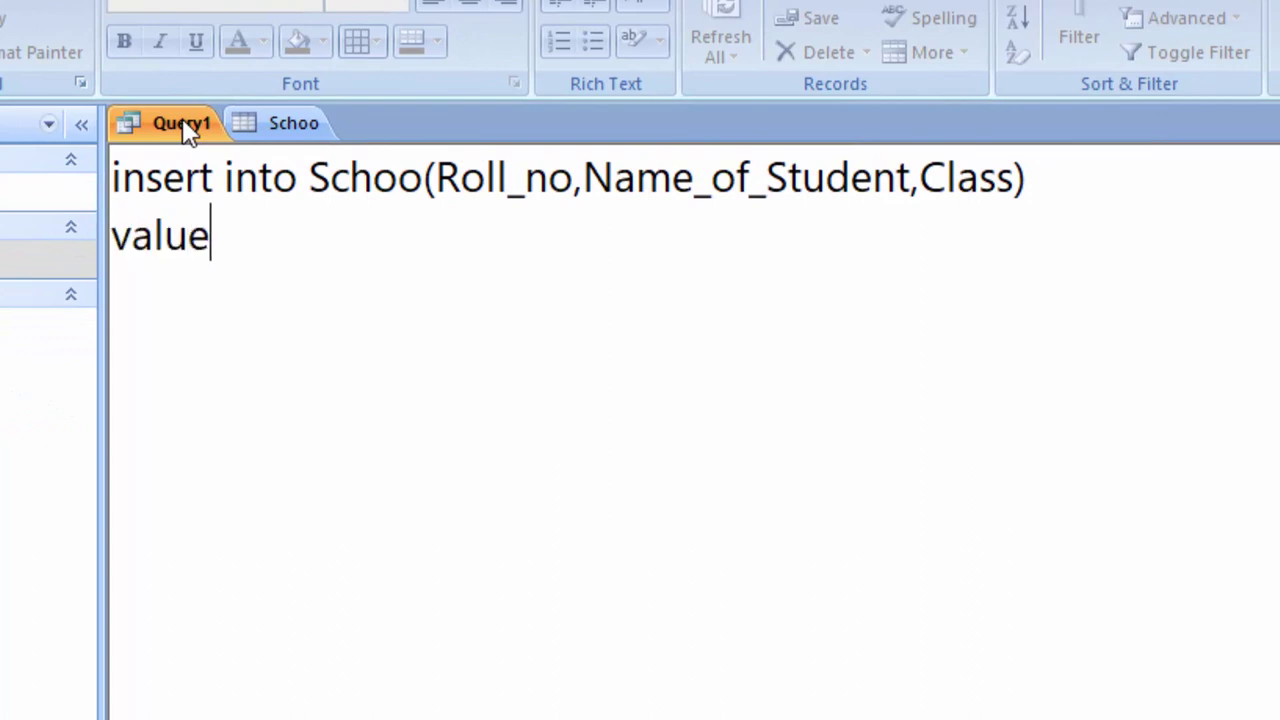
{"action": "type", "text": "s("}
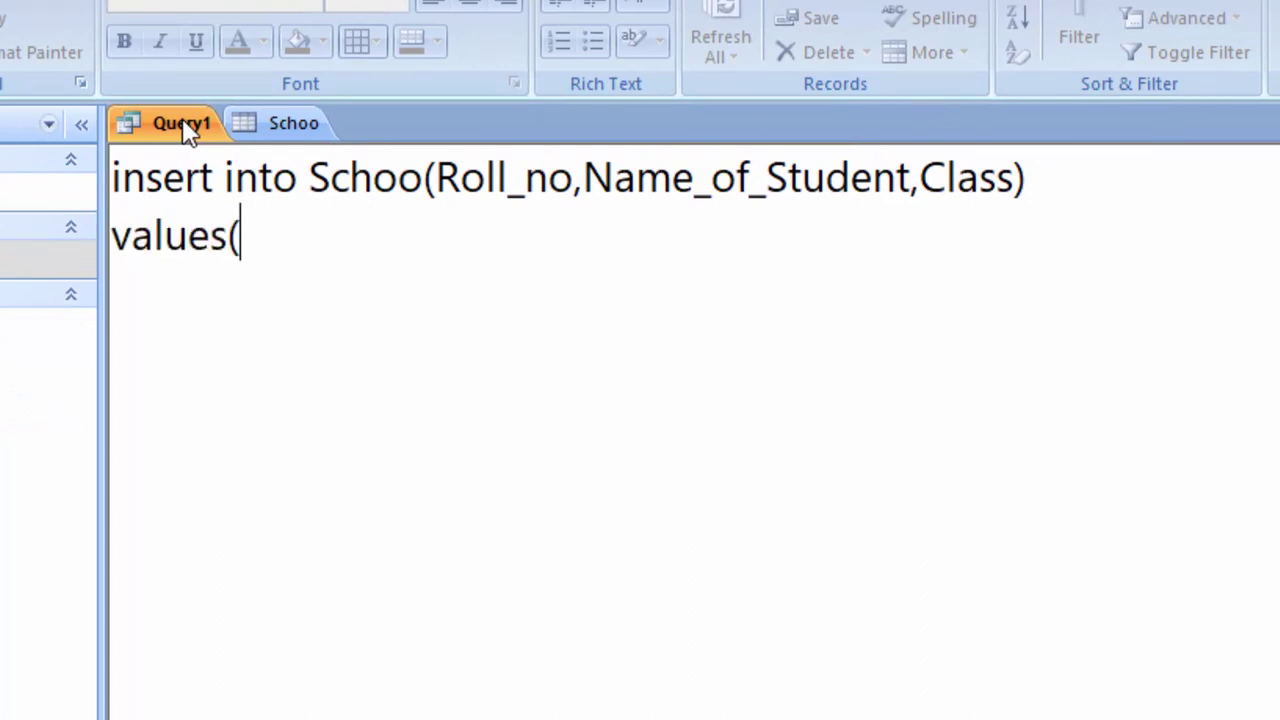
{"action": "type", "text": "4,"}
{"action": "type", "text": "\"R"}
{"action": "type", "text": "aje"}
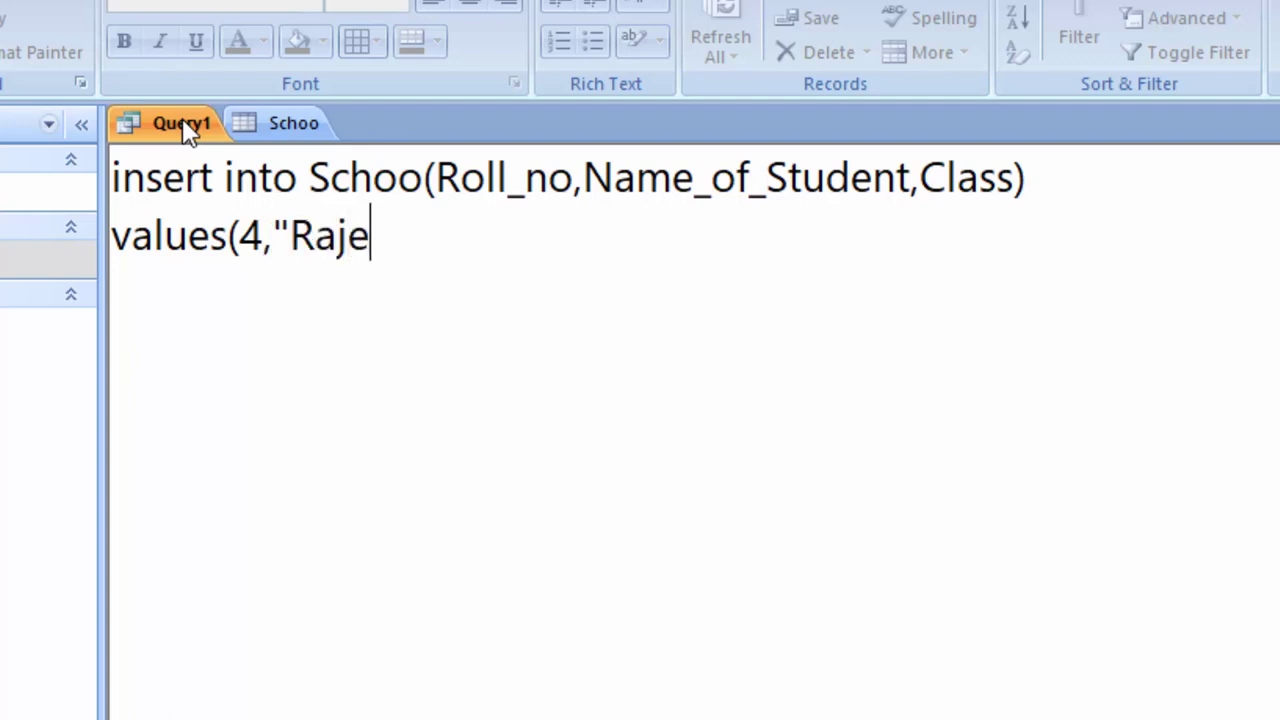
{"action": "type", "text": "ev\","}
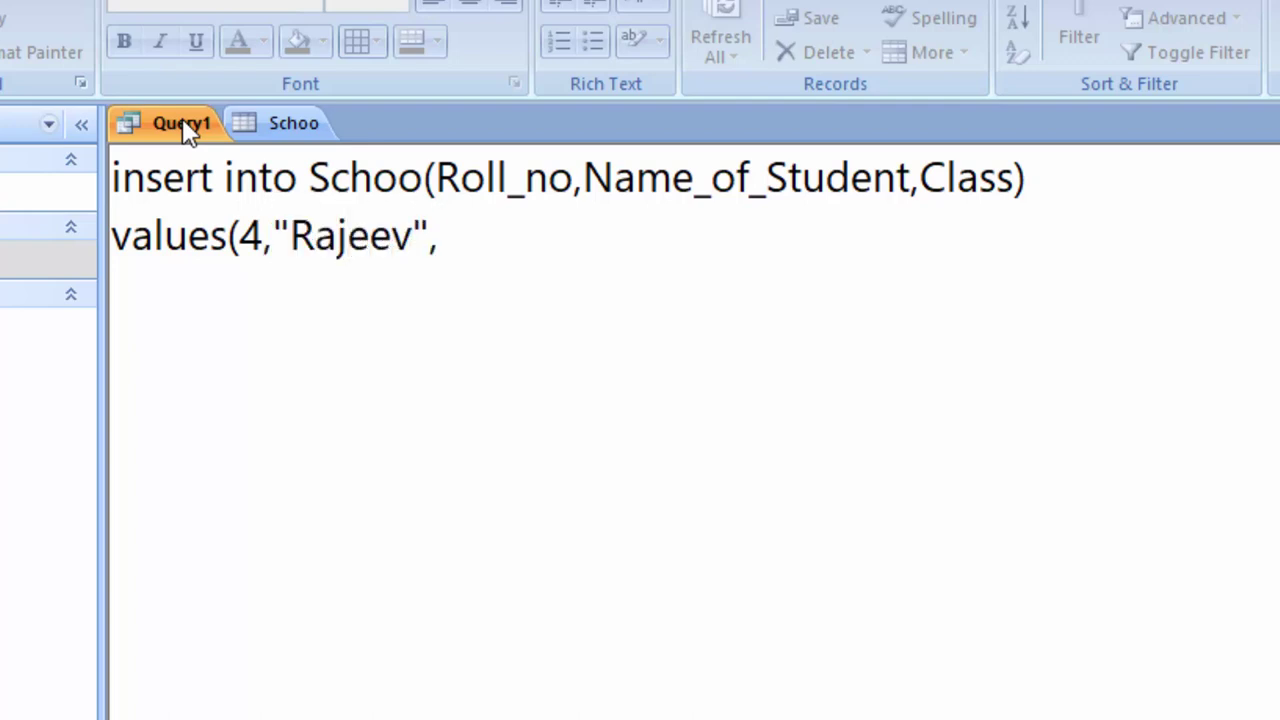
{"action": "type", "text": "12"}
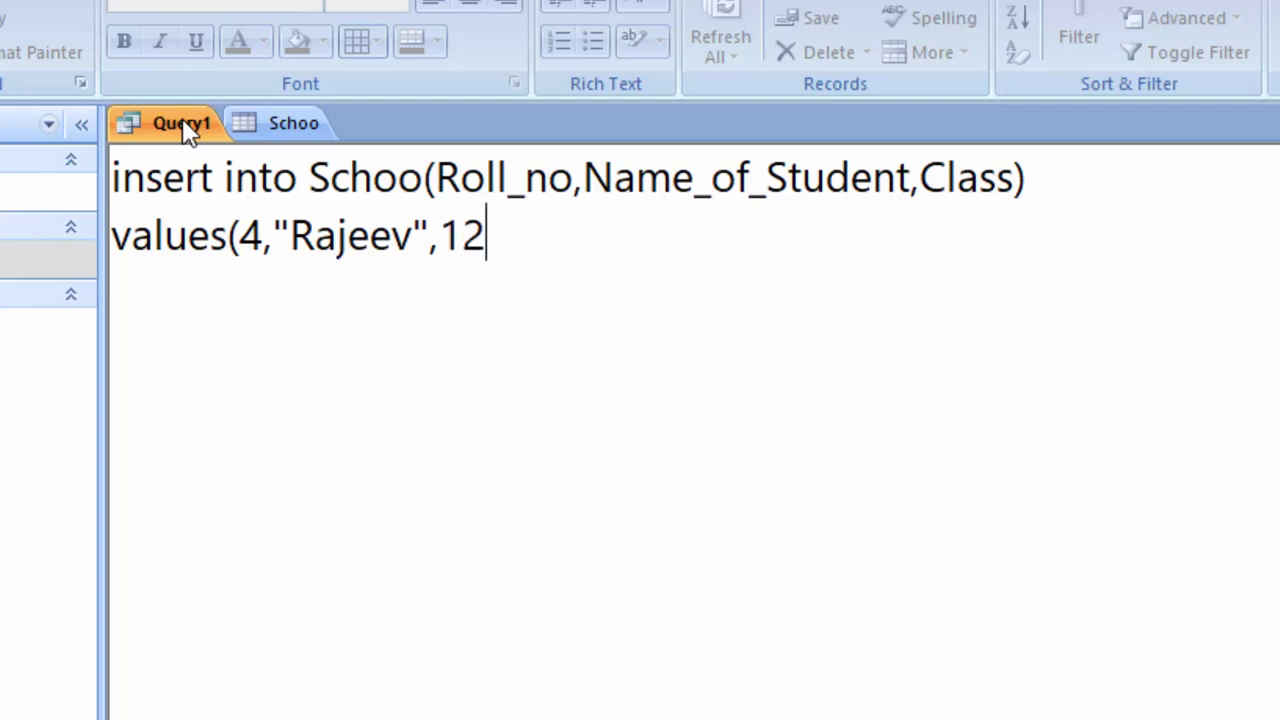
{"action": "type", "text": ");"}
Step: Close the Schoo table, saving its layout change
{"action": "right_click", "coordinate": [293, 125]}
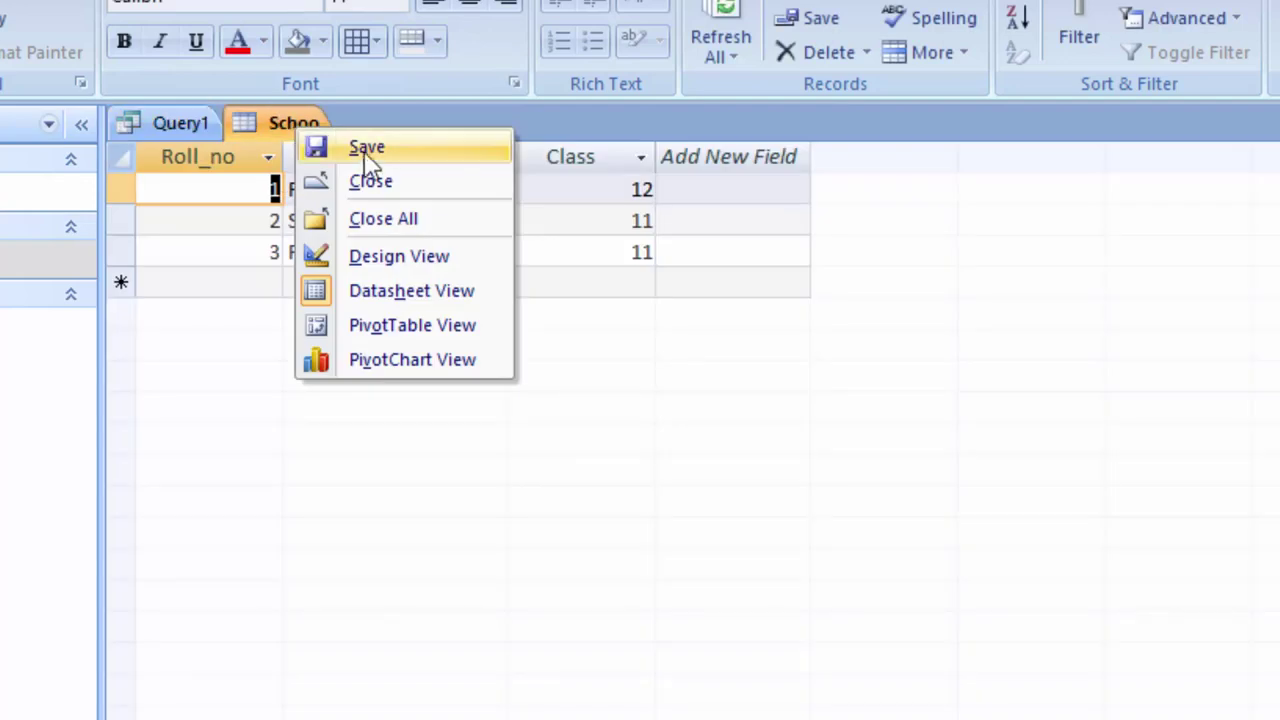
{"action": "left_click", "coordinate": [366, 183]}
{"action": "left_click", "coordinate": [700, 537]}
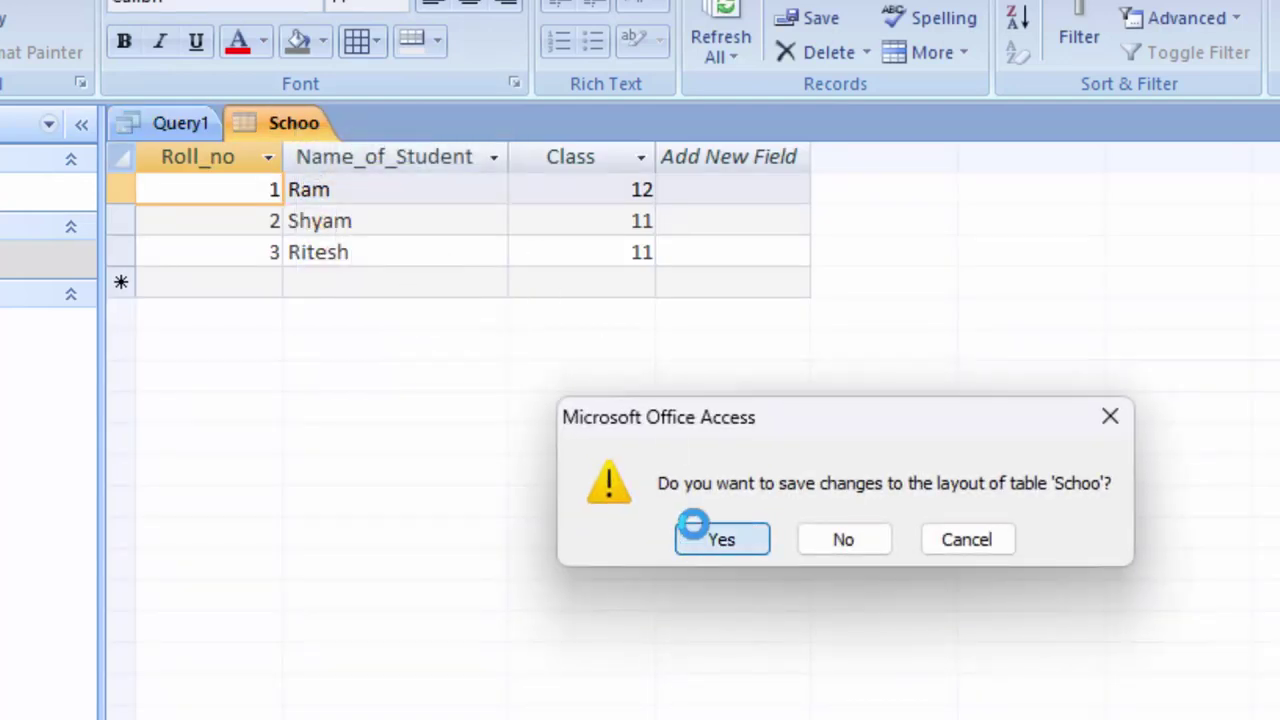
Step: Run the insert query and confirm appending the one row
{"action": "mouse_move", "coordinate": [510, 236]}
{"action": "left_mouse_down"}
{"action": "mouse_move", "coordinate": [73, 235]}
{"action": "mouse_move", "coordinate": [112, 165]}
{"action": "left_mouse_up"}
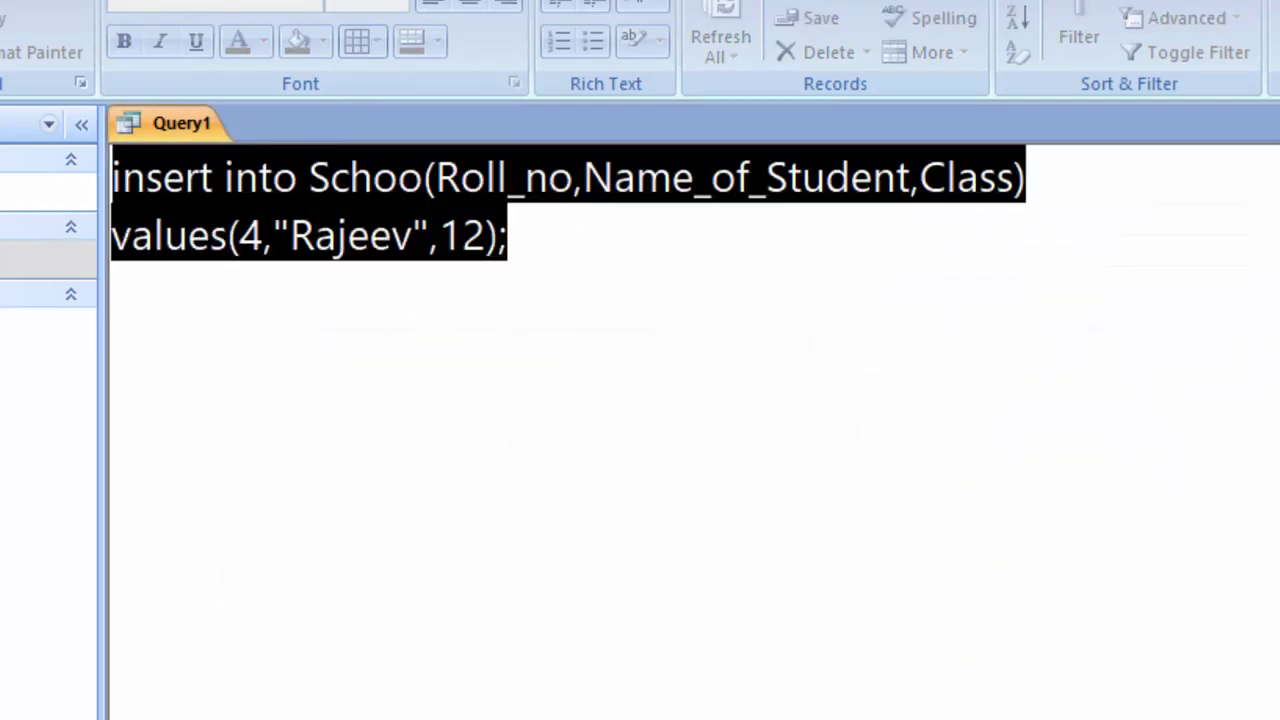
{"action": "left_click", "coordinate": [565, 251]}
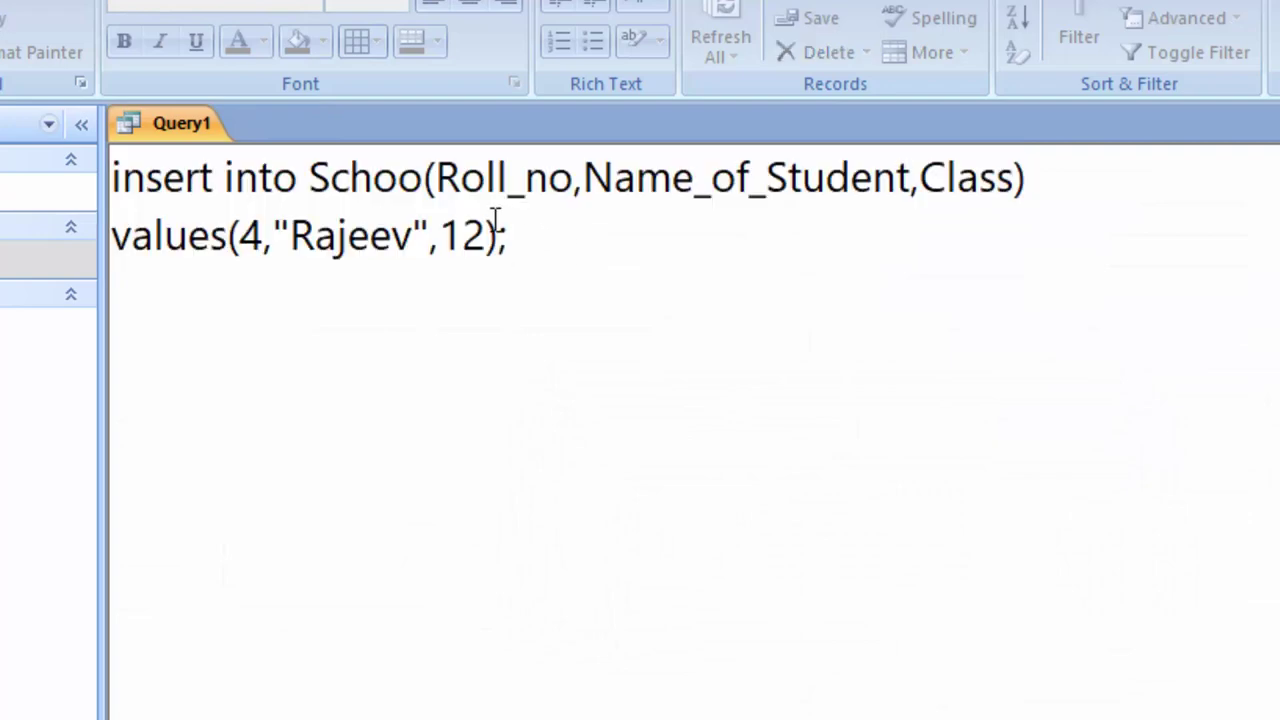
{"action": "left_click", "coordinate": [556, 2]}
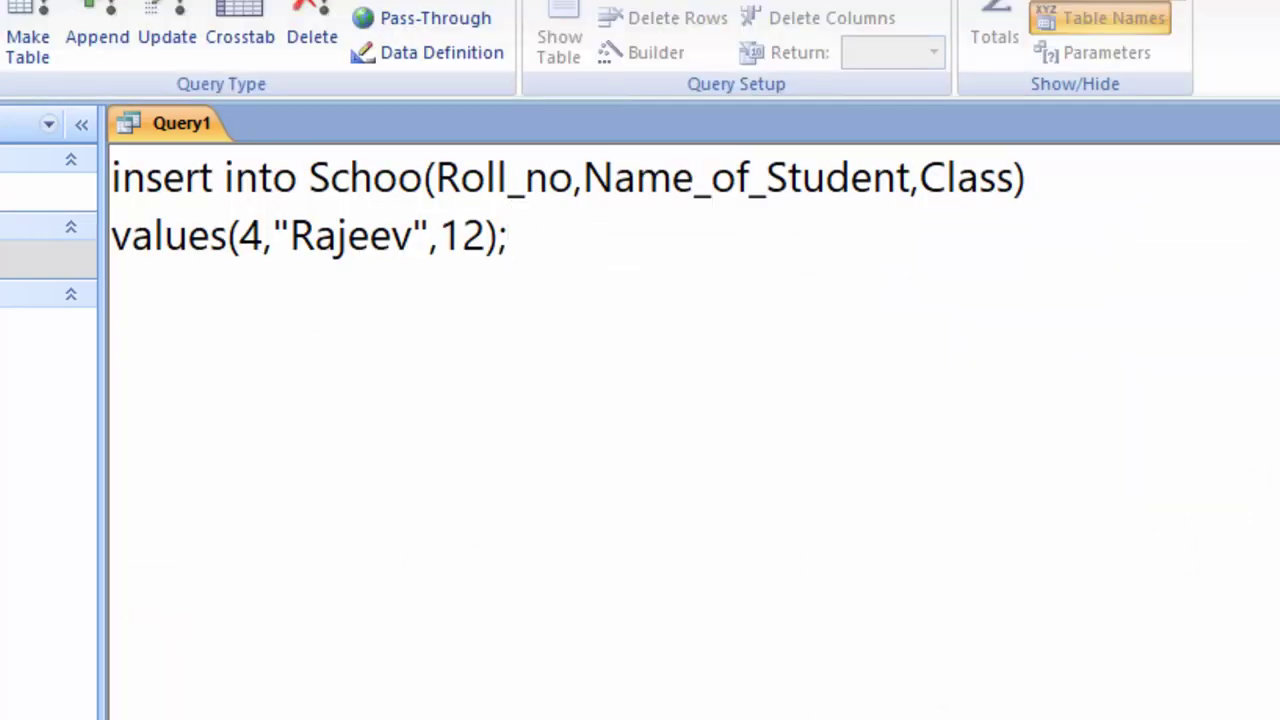
{"action": "left_click", "coordinate": [4, 105]}
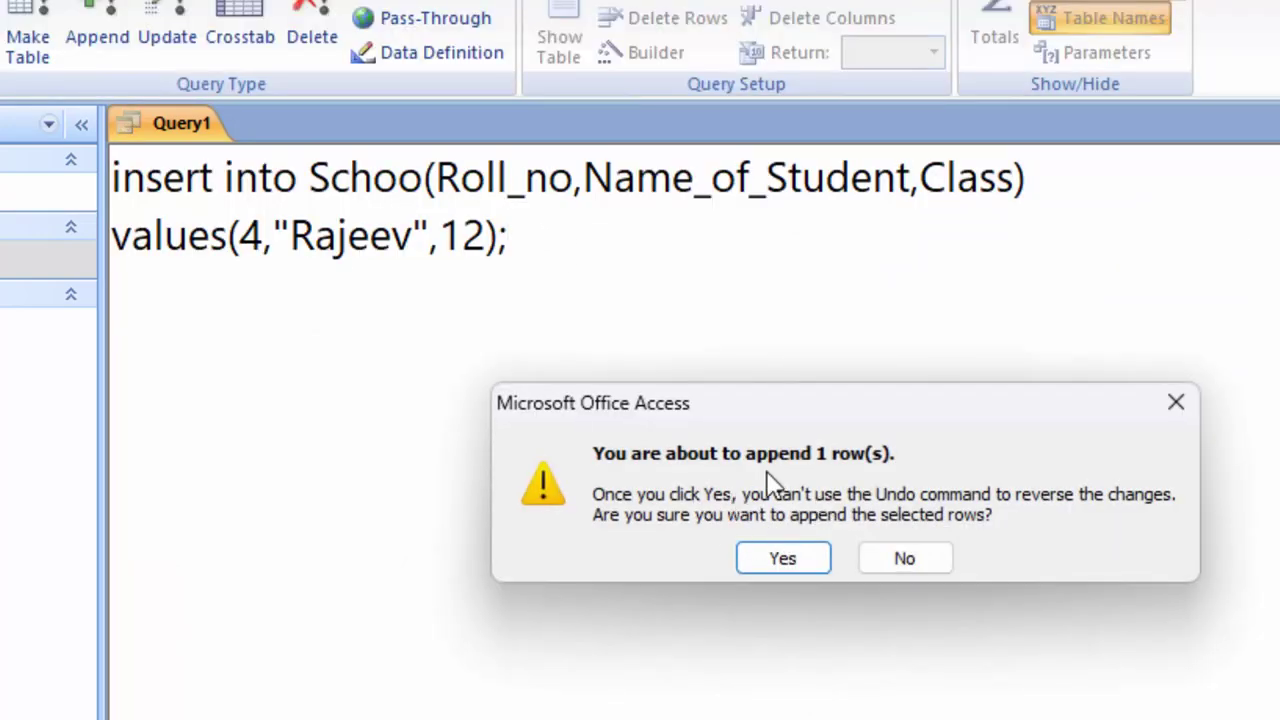
{"action": "left_click_drag", "start_coordinate": [852, 402], "coordinate": [882, 297]}
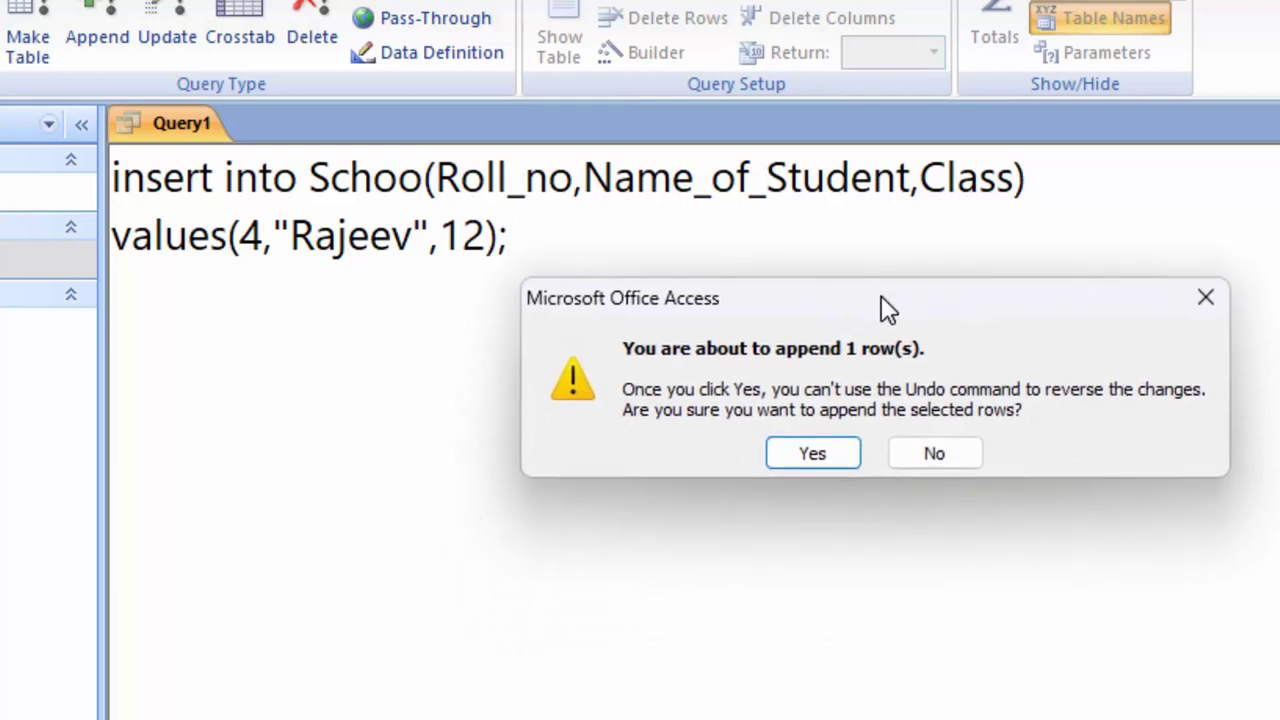
{"action": "left_click", "coordinate": [840, 455]}
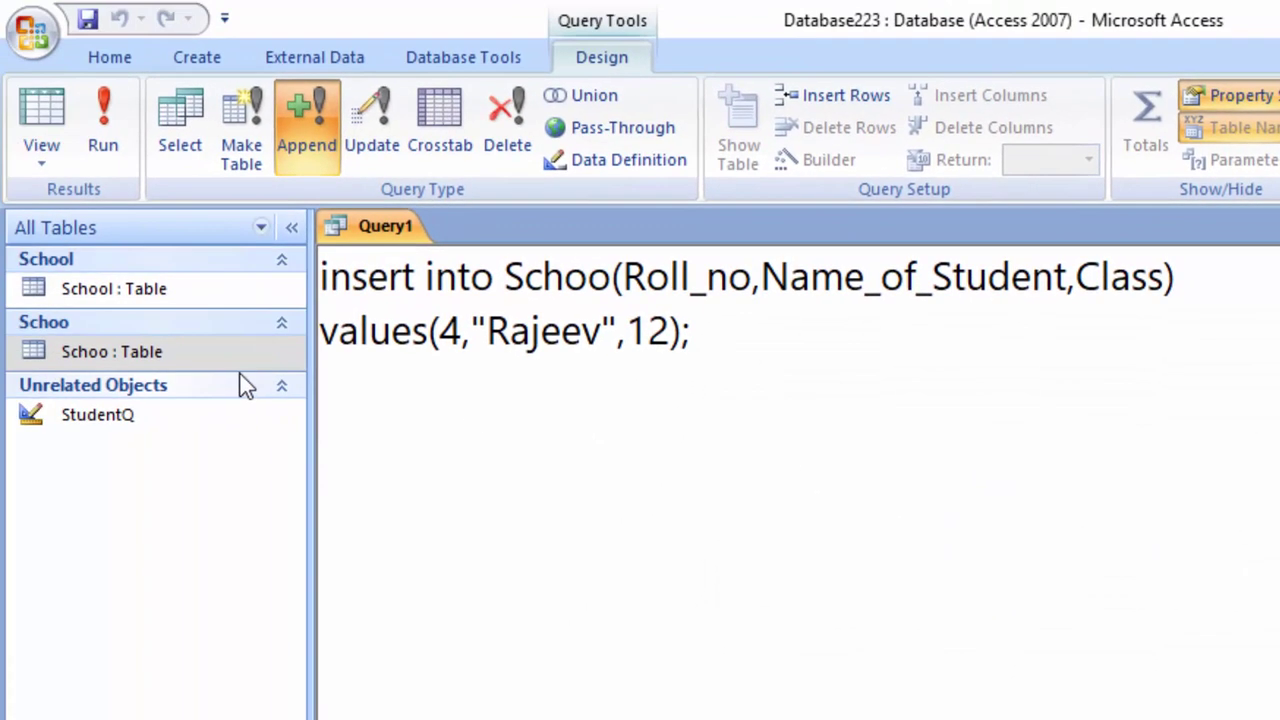
Step: Reopen Schoo to verify the new row 4 Rajeev 12
{"action": "double_click", "coordinate": [240, 356]}
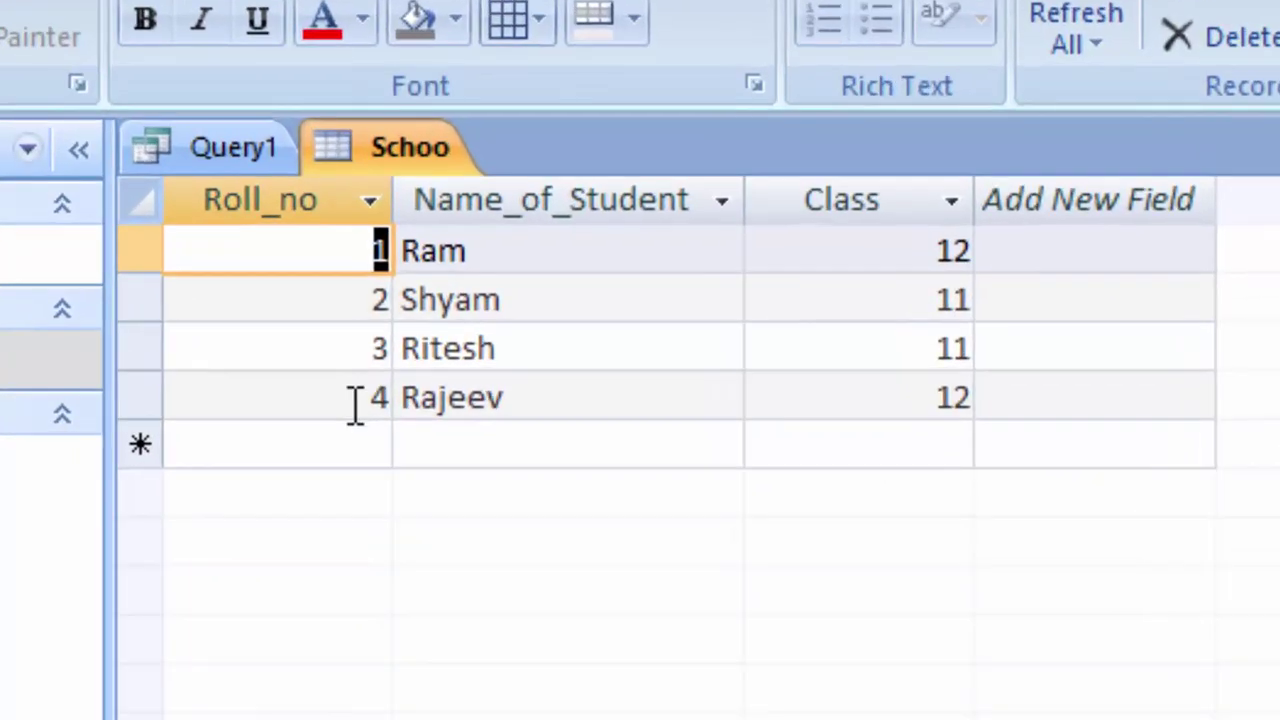
{"action": "left_click", "coordinate": [355, 405]}
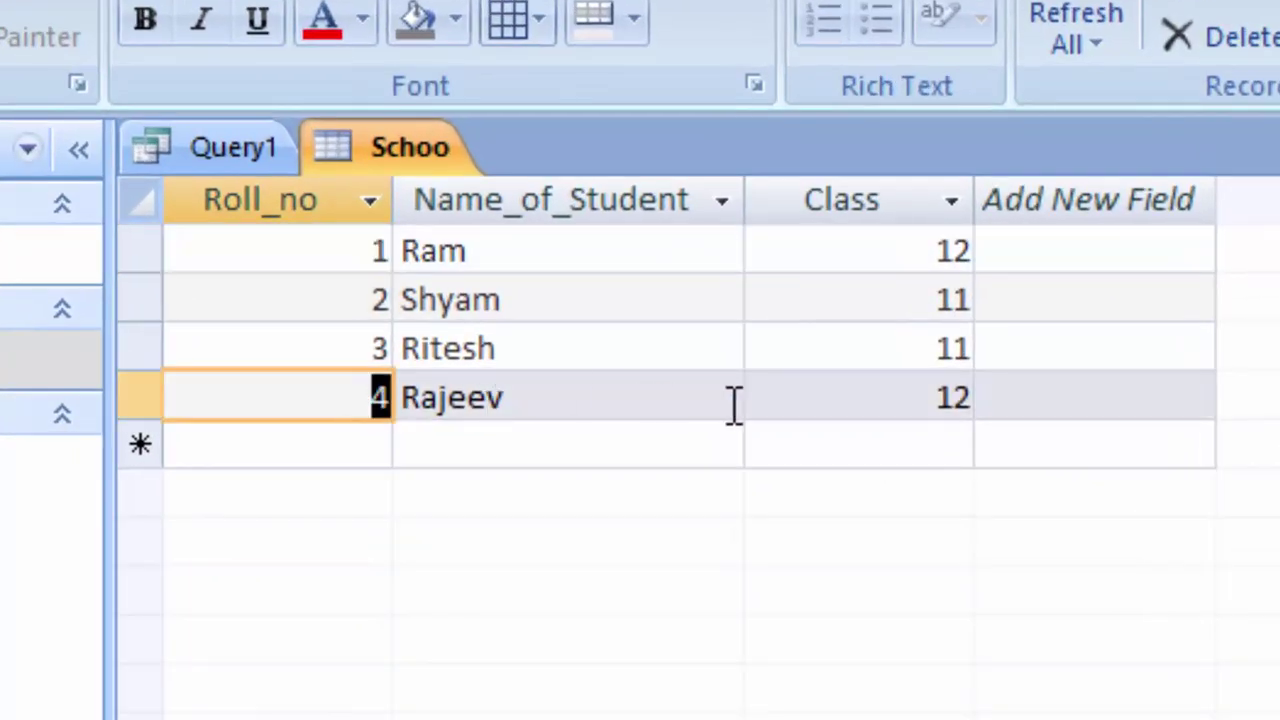
{"action": "double_click", "coordinate": [929, 400]}
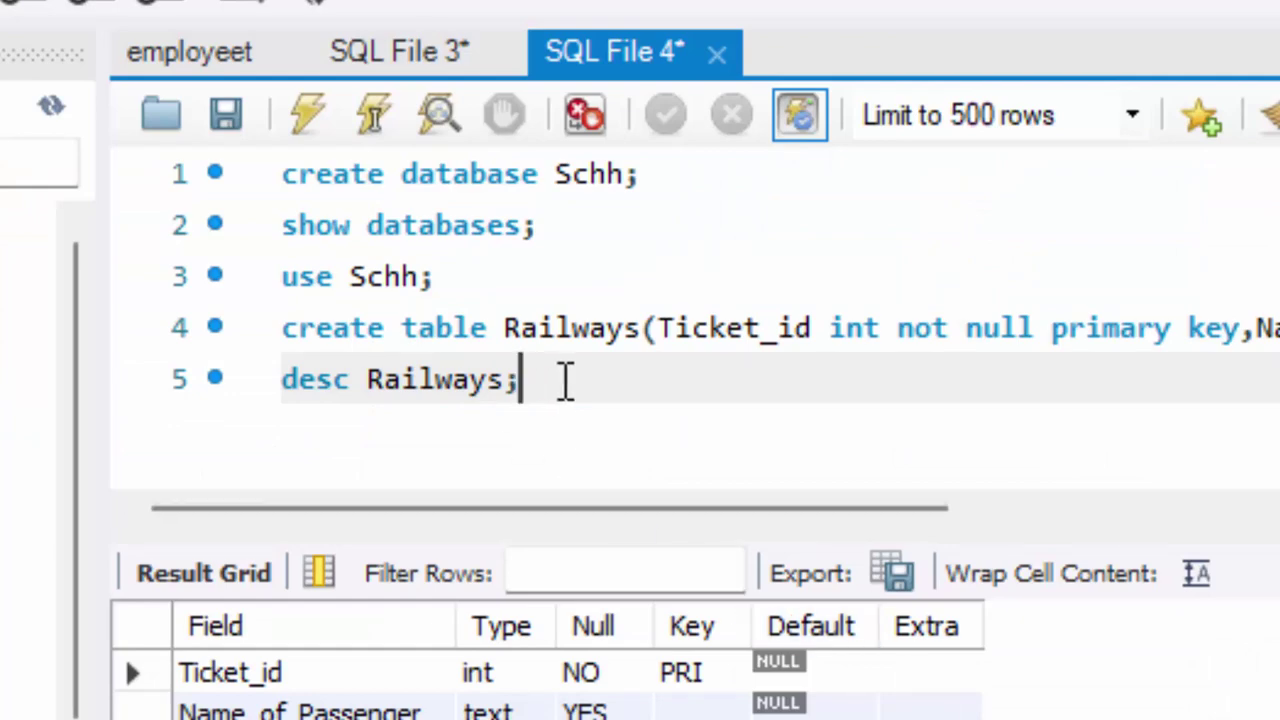
Step: Type 'insert into Railways(Ticket_id,Name_of_Passenger)' on a new line
{"action": "key", "text": "Return"}
{"action": "type", "text": "in"}
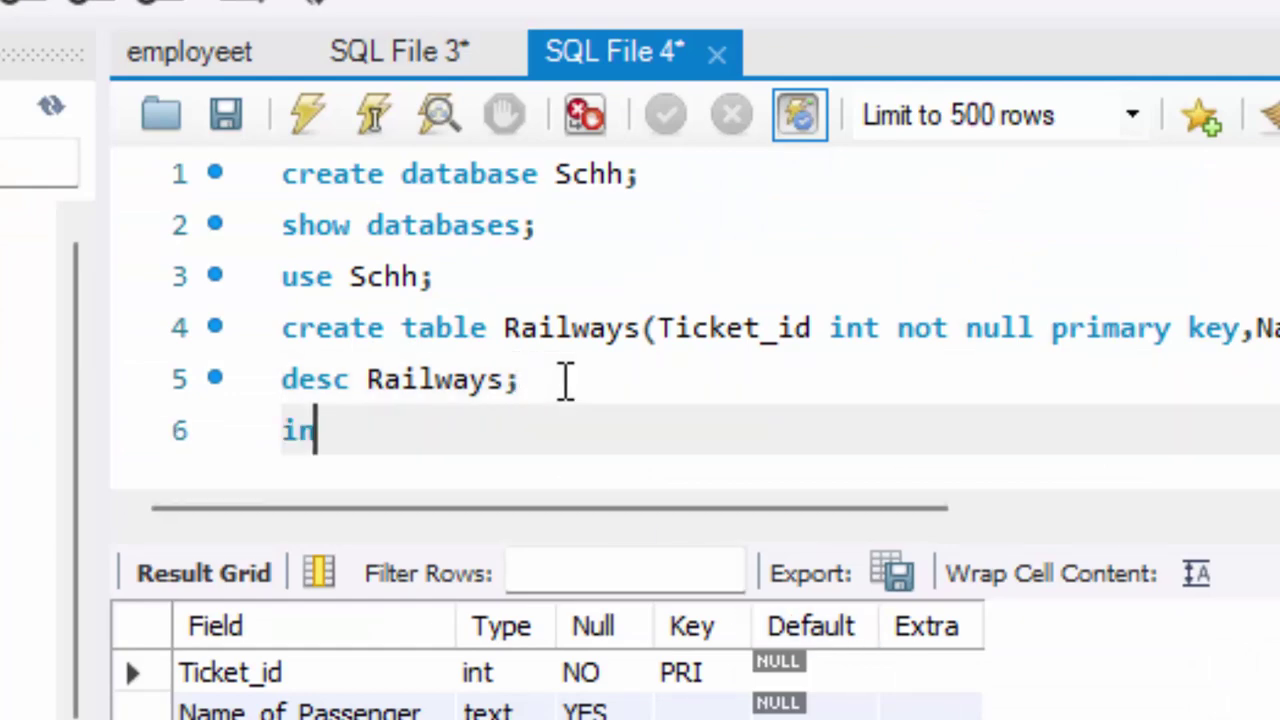
{"action": "type", "text": "sert "}
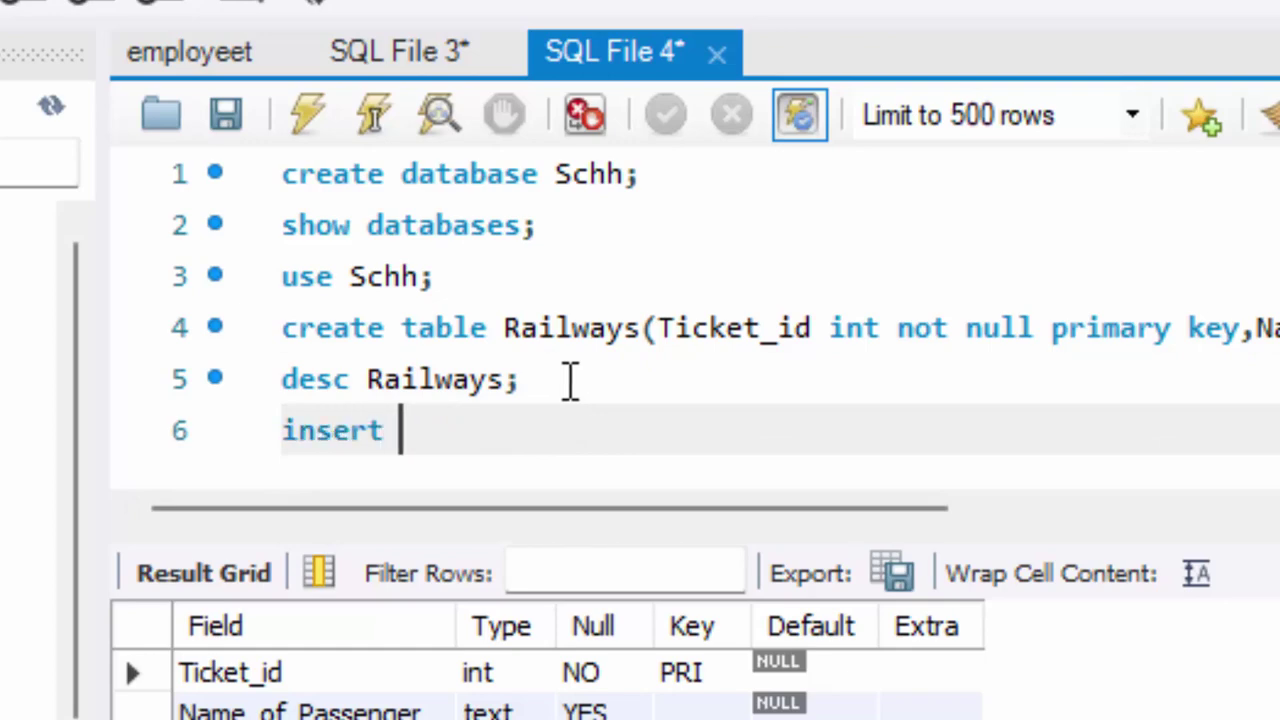
{"action": "type", "text": "ino"}
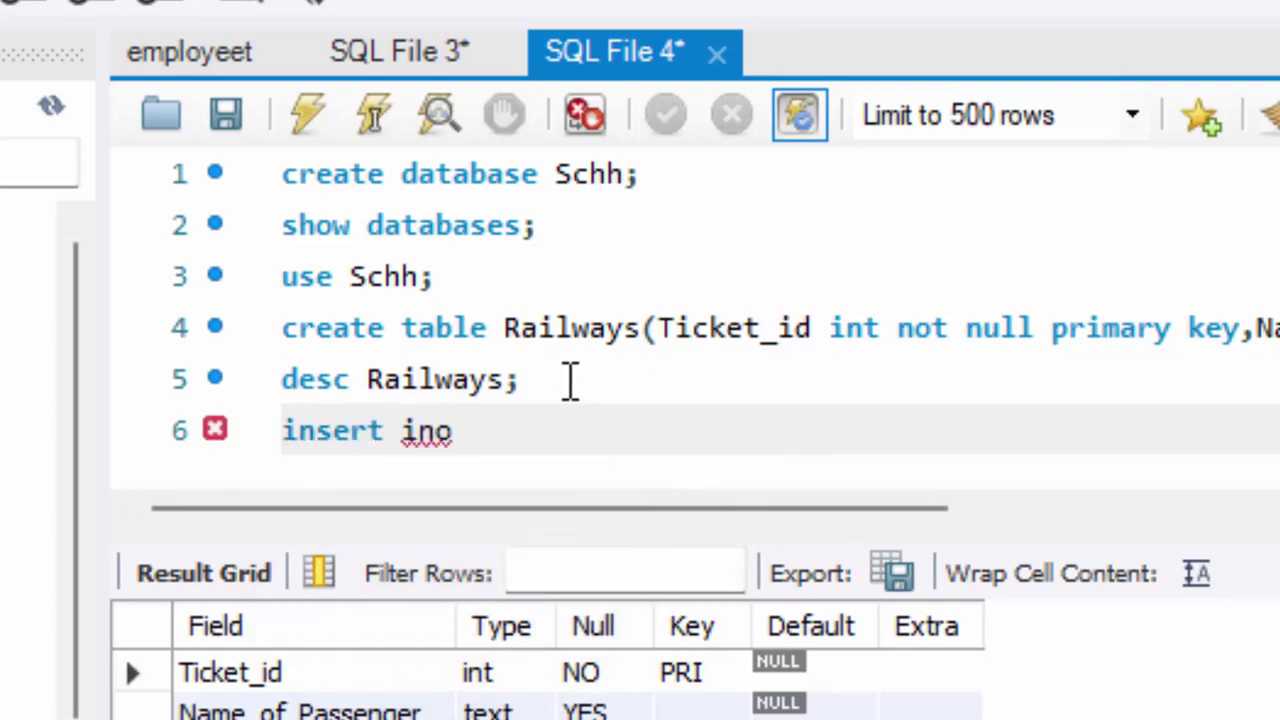
{"action": "key", "text": "BackSpace"}
{"action": "type", "text": "to"}
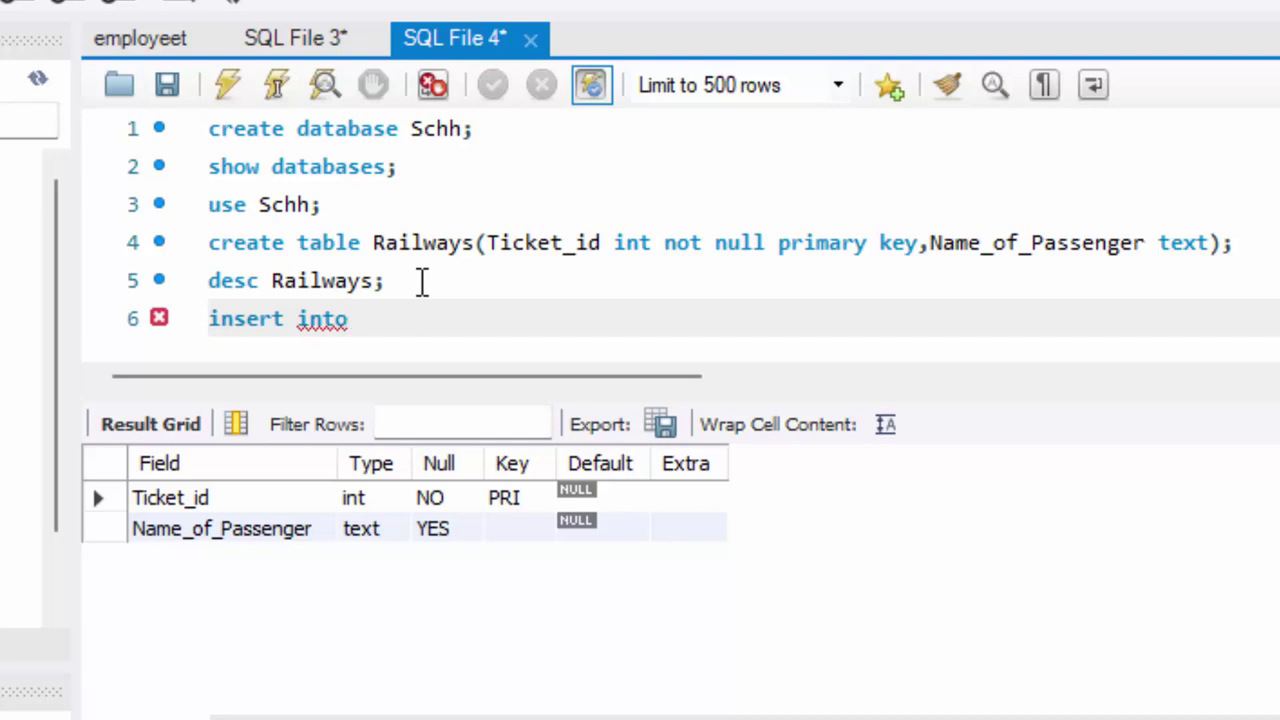
{"action": "type", "text": " Railways"}
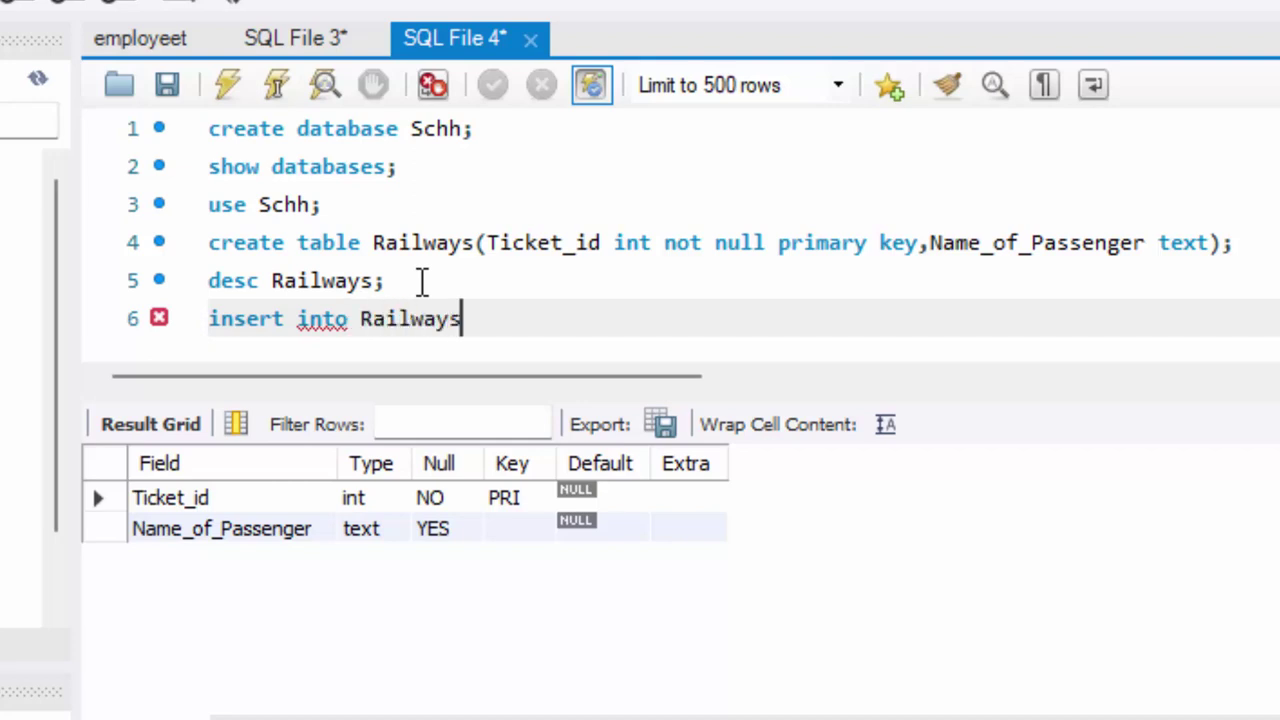
{"action": "type", "text": "("}
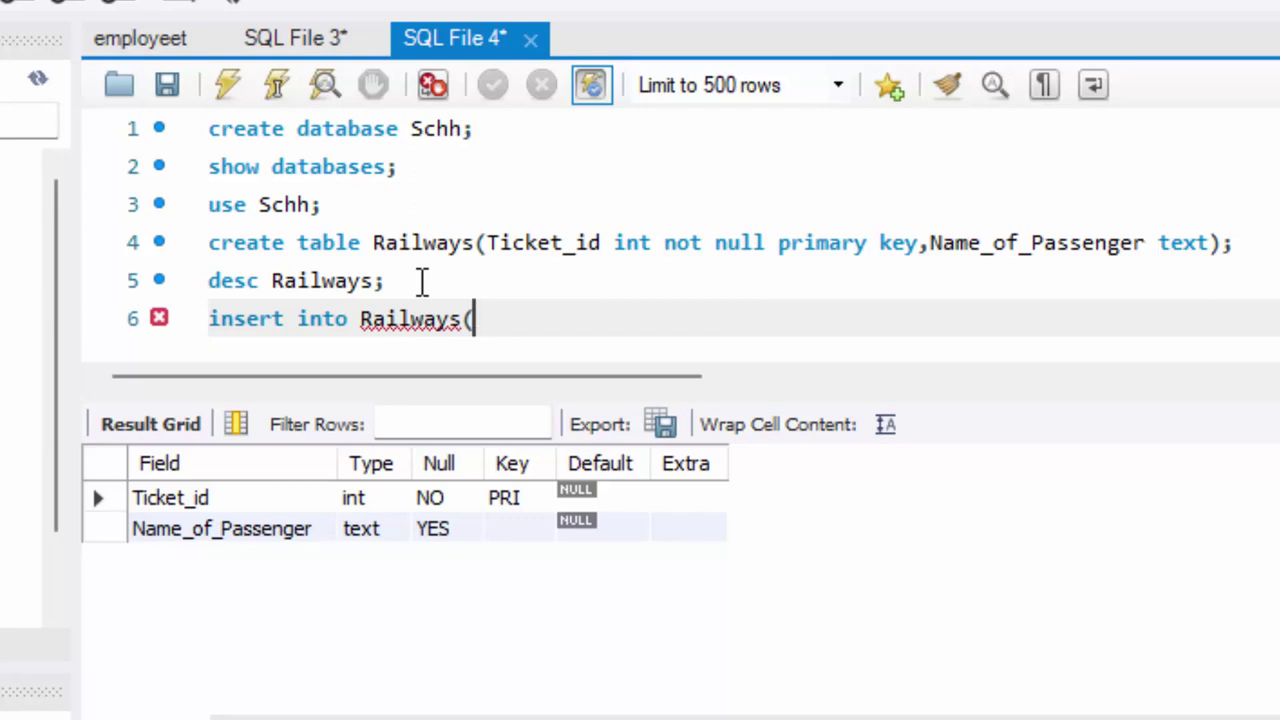
{"action": "type", "text": "Tic"}
{"action": "type", "text": "ket_"}
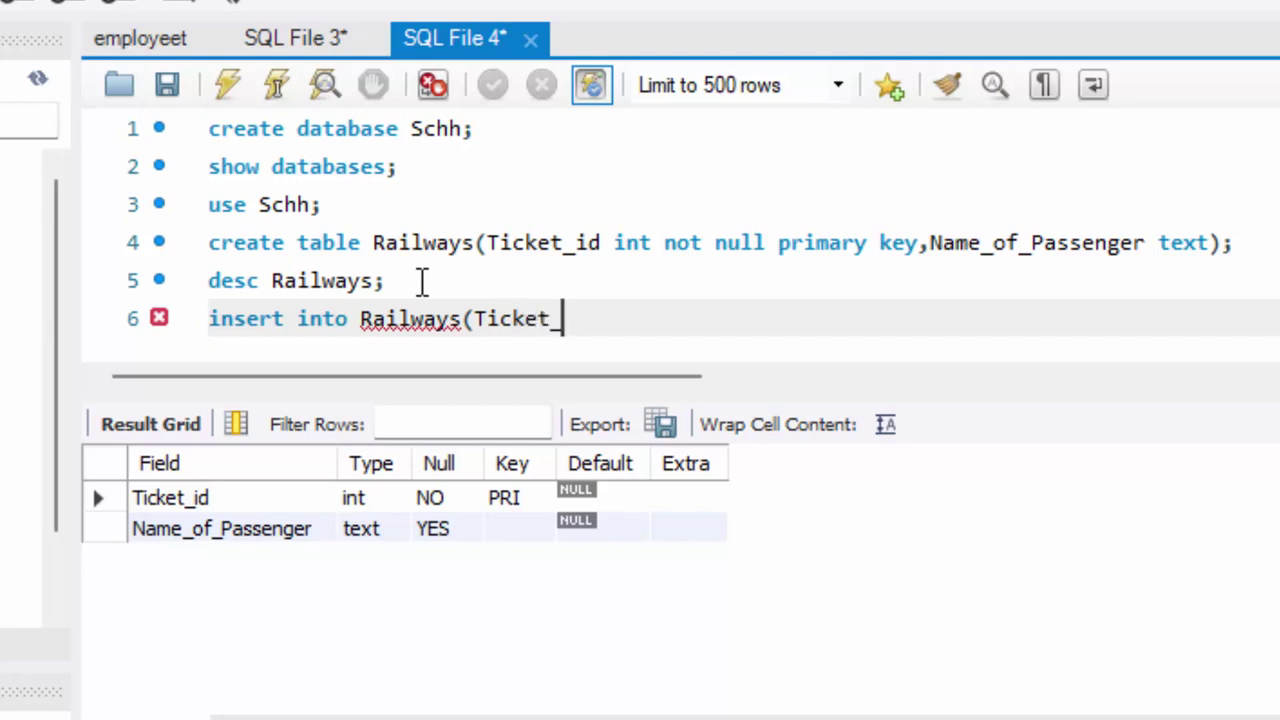
{"action": "type", "text": "id,"}
{"action": "type", "text": "Name"}
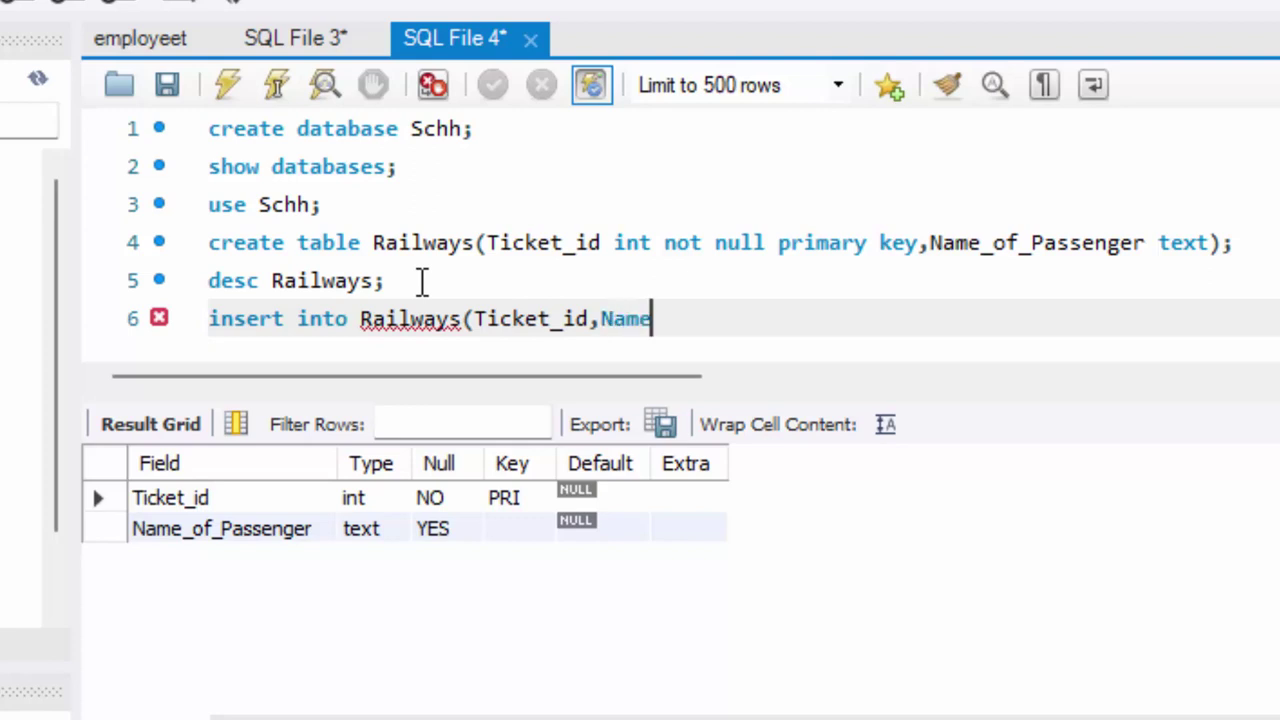
{"action": "type", "text": "_of_"}
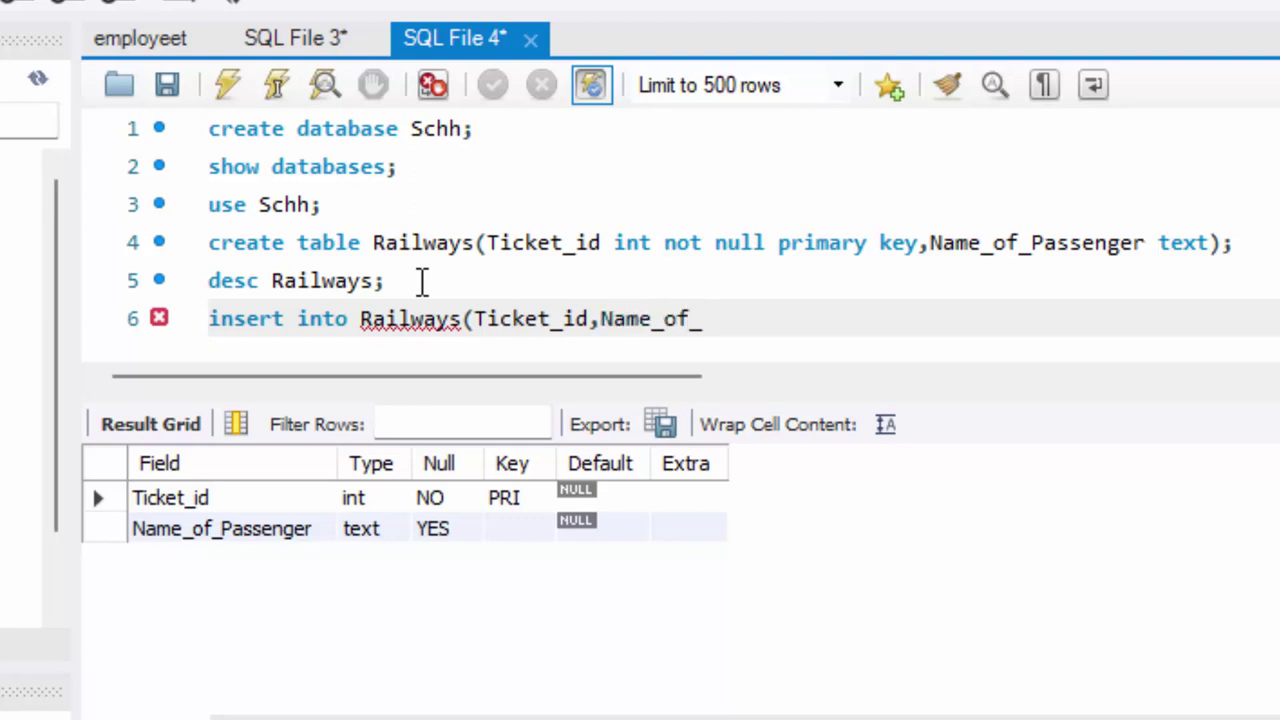
{"action": "type", "text": "Passen"}
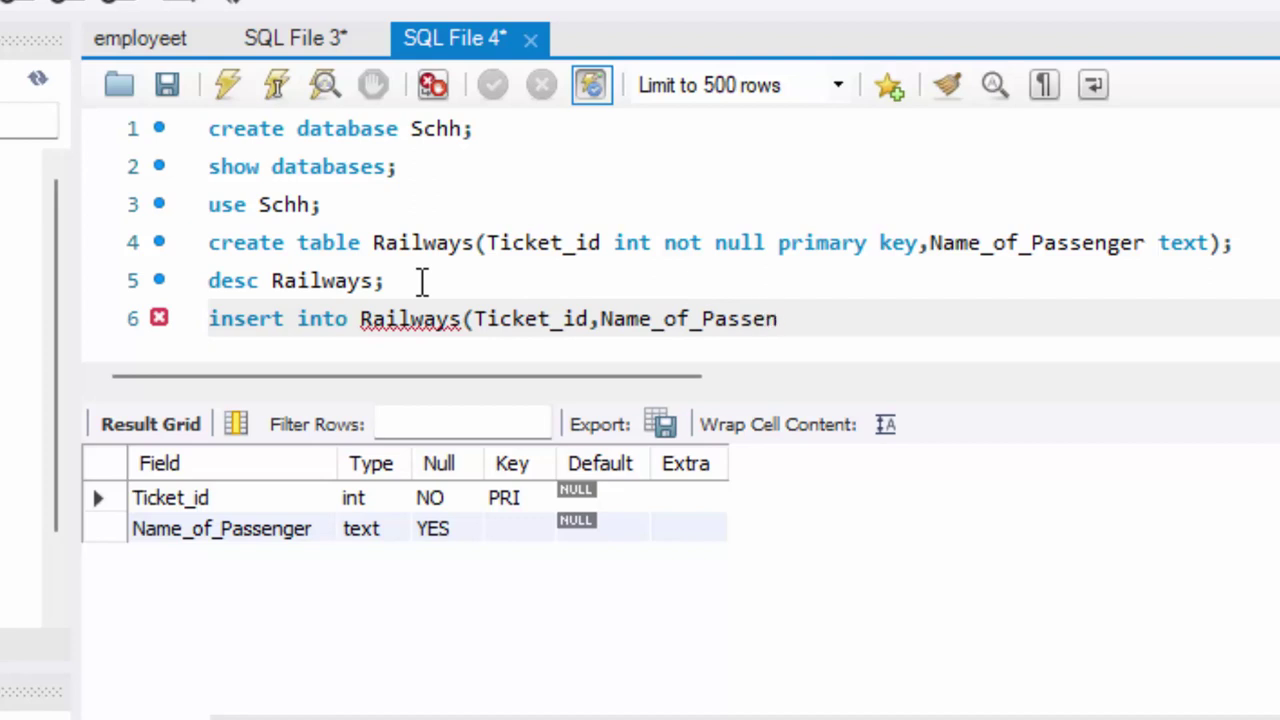
{"action": "type", "text": "ger"}
{"action": "type", "text": ")"}
Step: Add the values clause with Ticket_id 111 and a passenger's name, then execute it
{"action": "key", "text": "Return"}
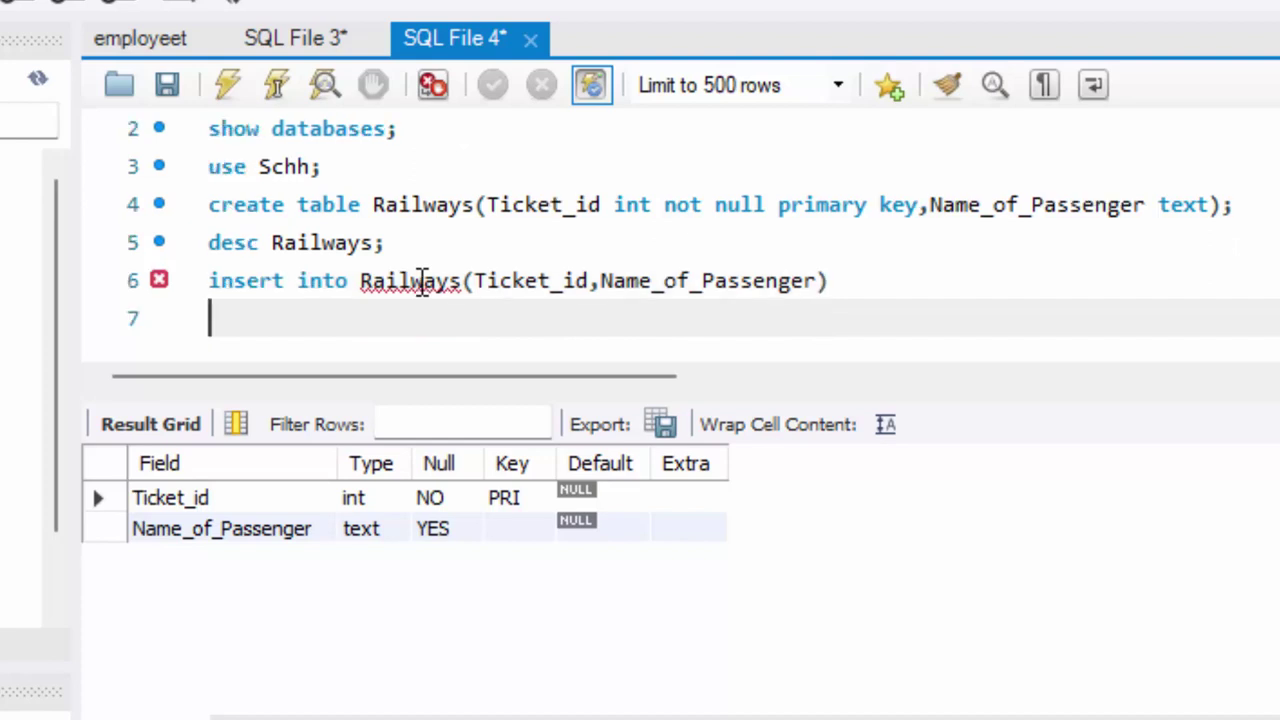
{"action": "type", "text": "values"}
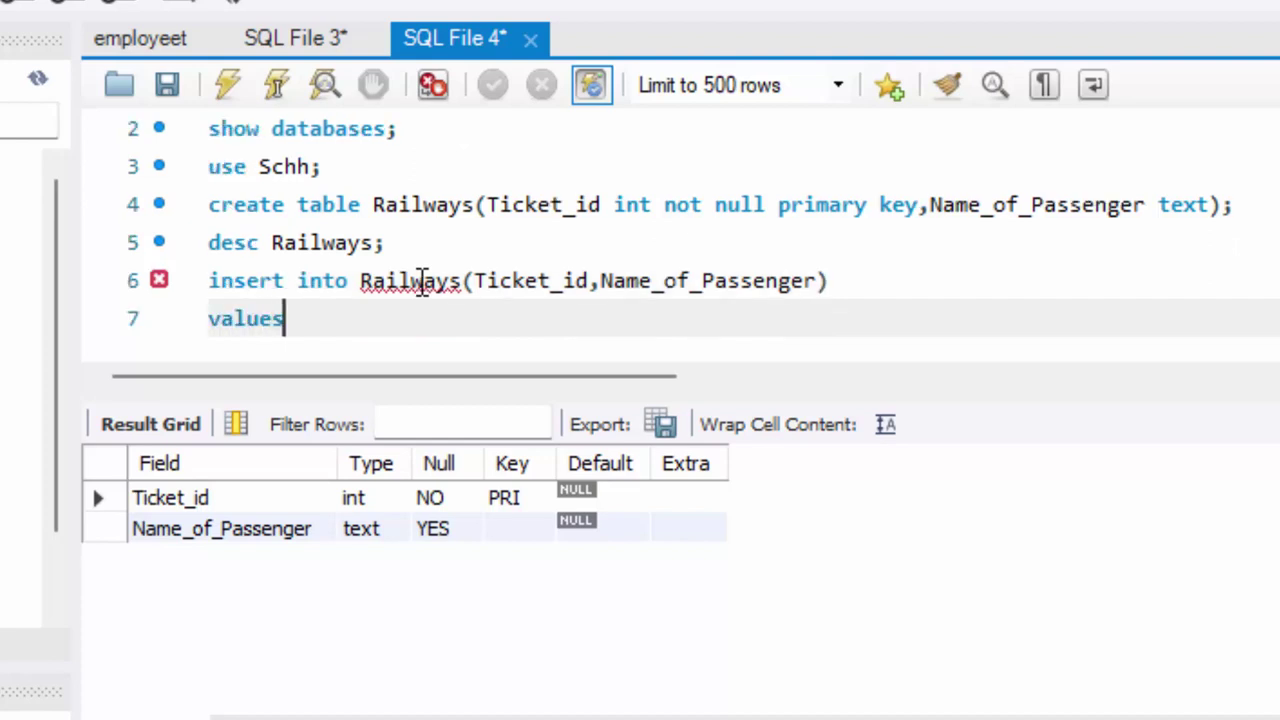
{"action": "type", "text": "(E"}
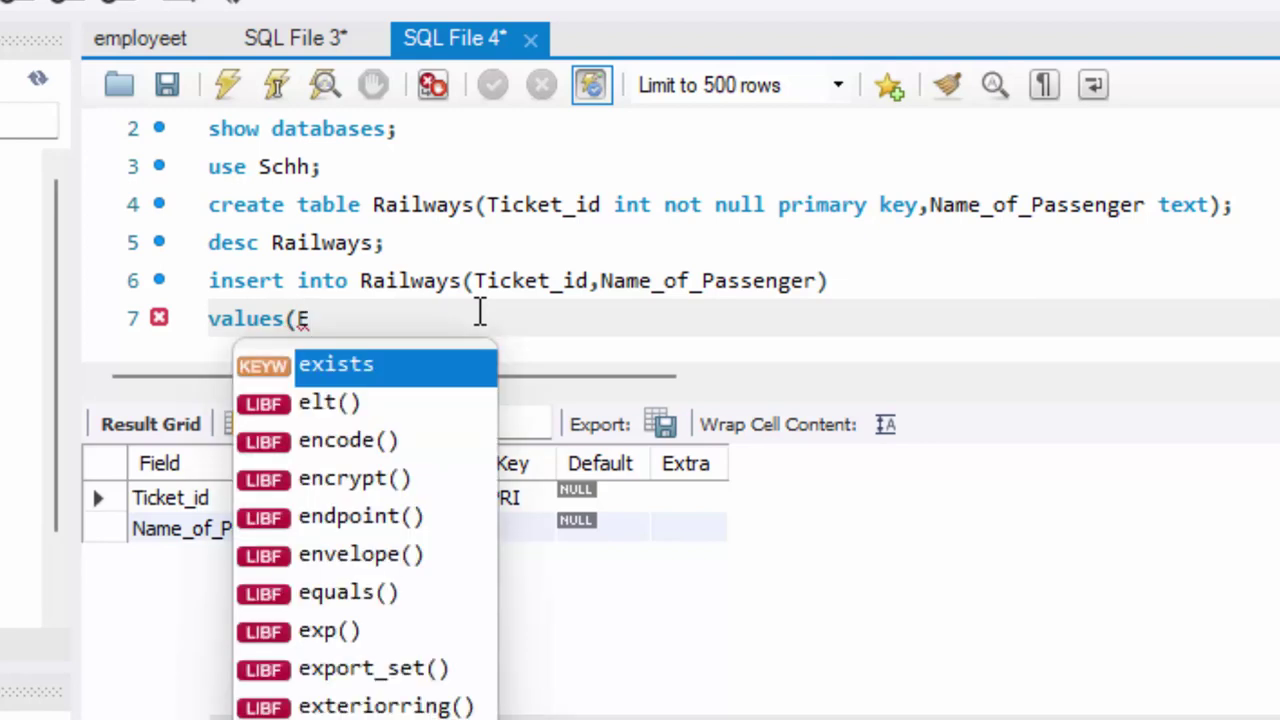
{"action": "key", "text": "BackSpace"}
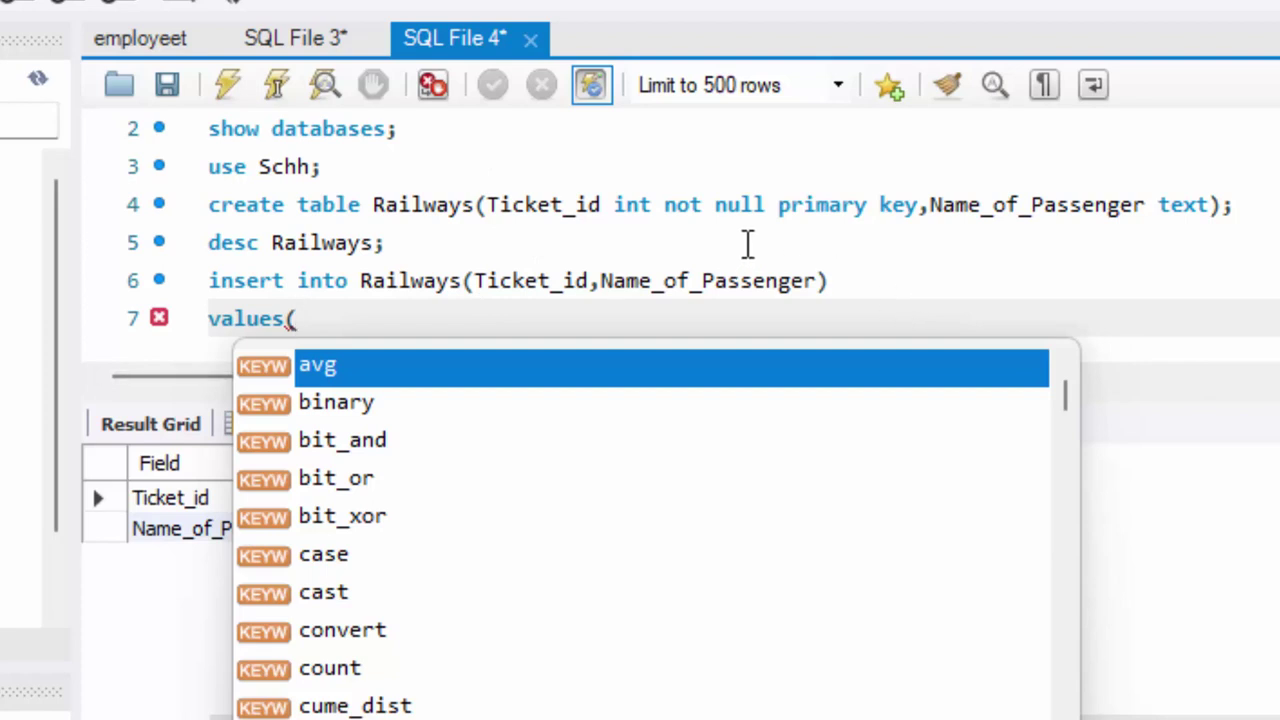
{"action": "type", "text": "111"}
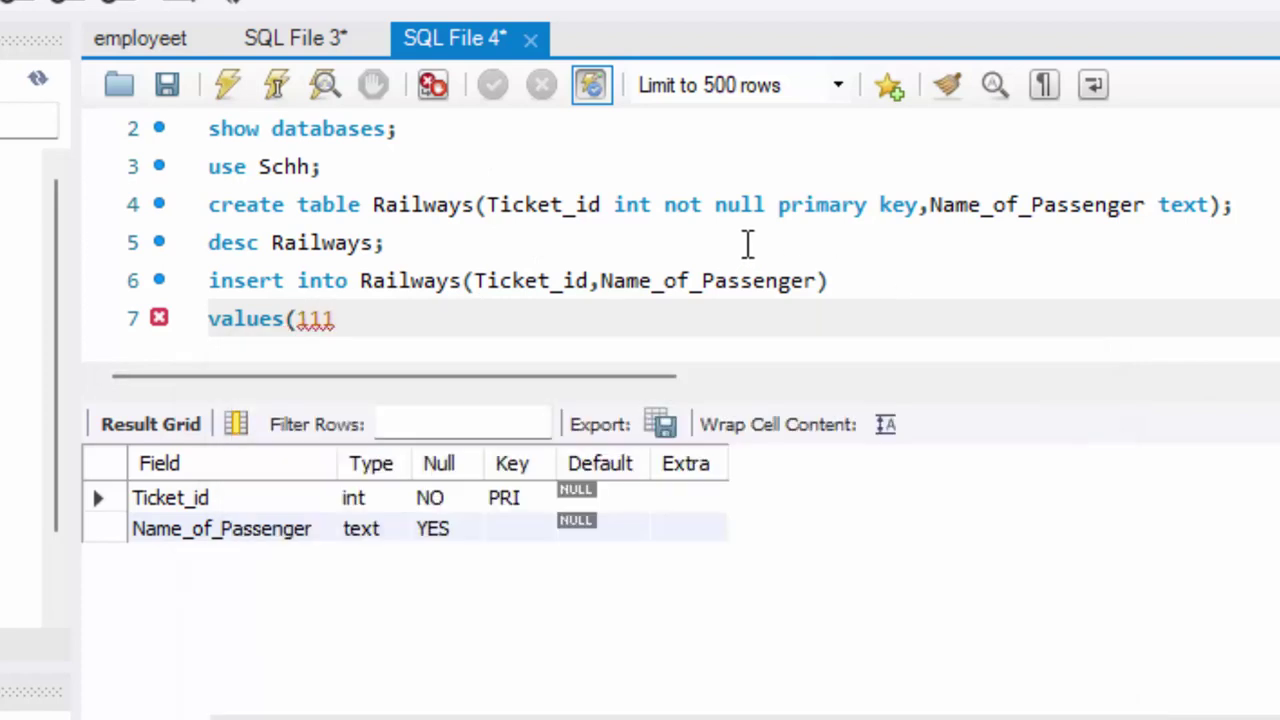
{"action": "type", "text": ","}
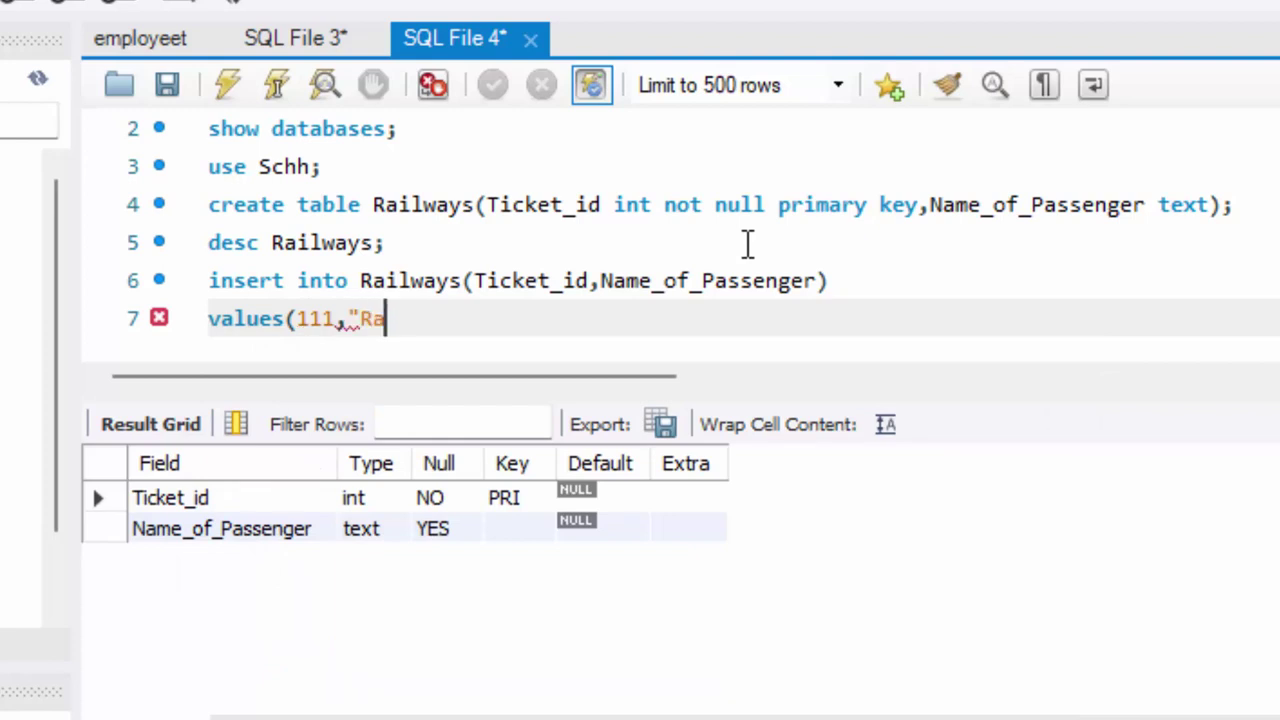
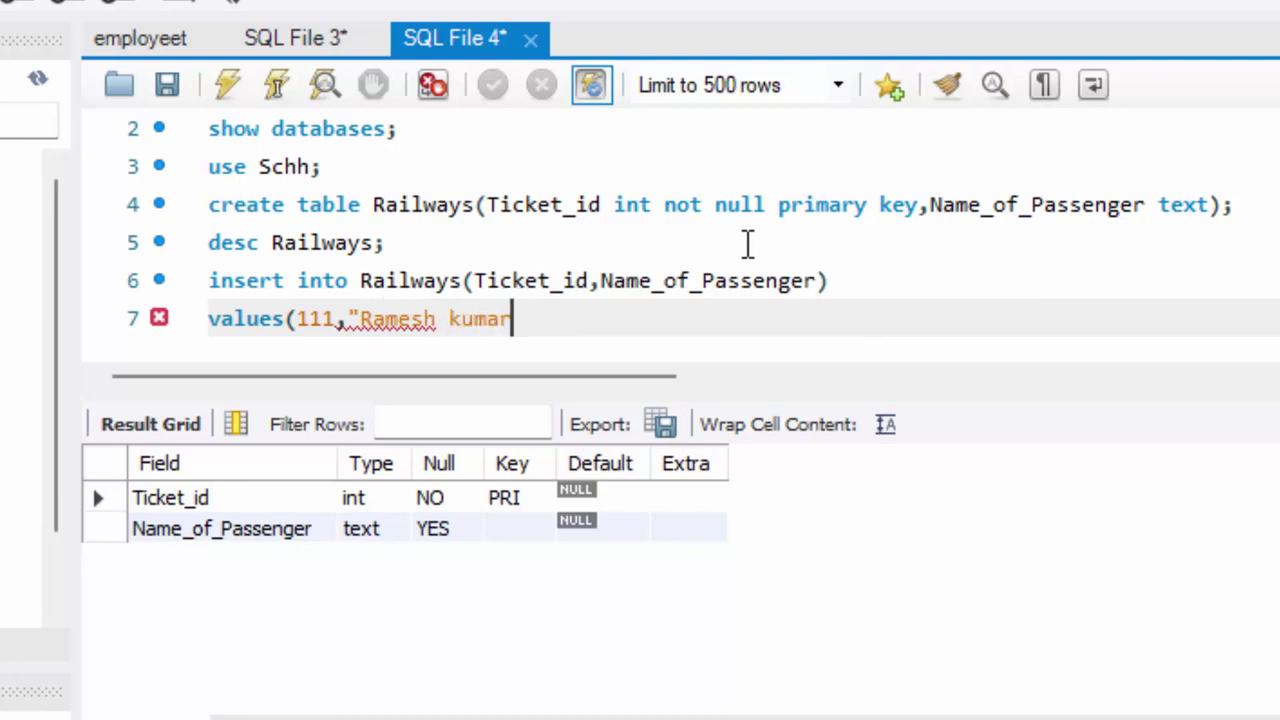
{"action": "type", "text": "\")"}
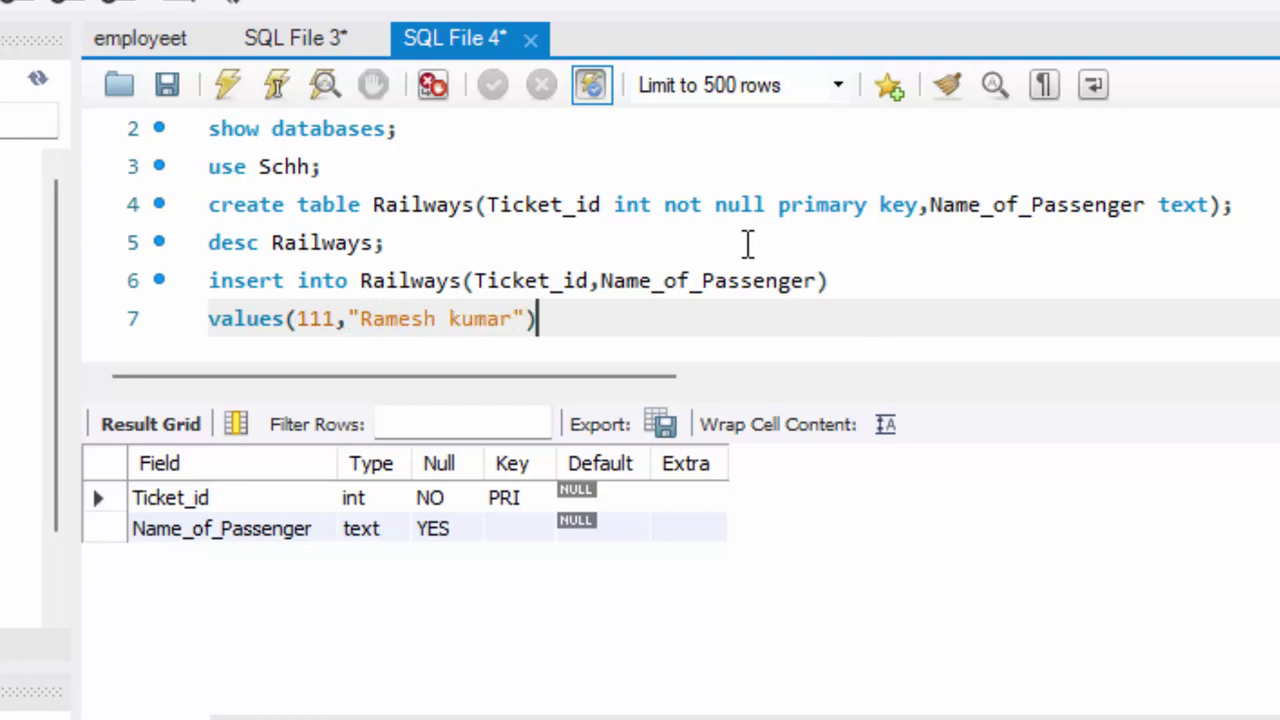
{"action": "type", "text": ";"}
{"action": "left_click_drag", "start_coordinate": [586, 320], "coordinate": [23, 294]}
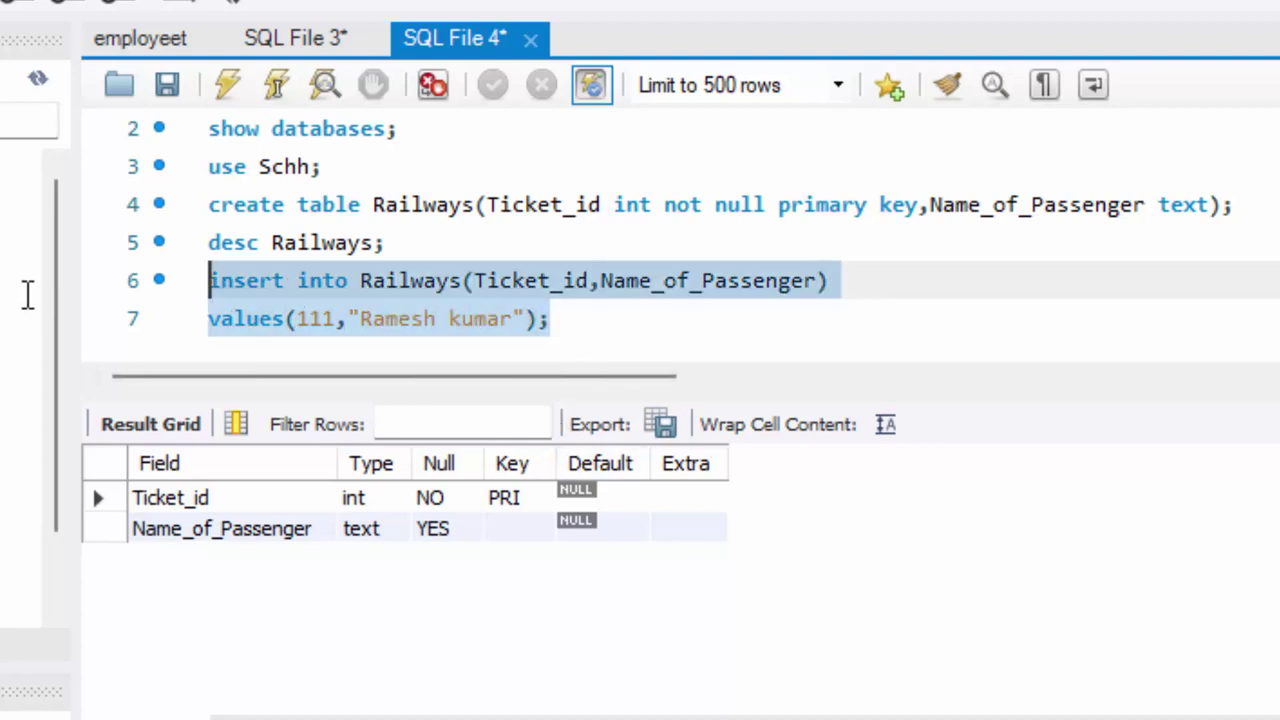
{"action": "left_click", "coordinate": [228, 85]}
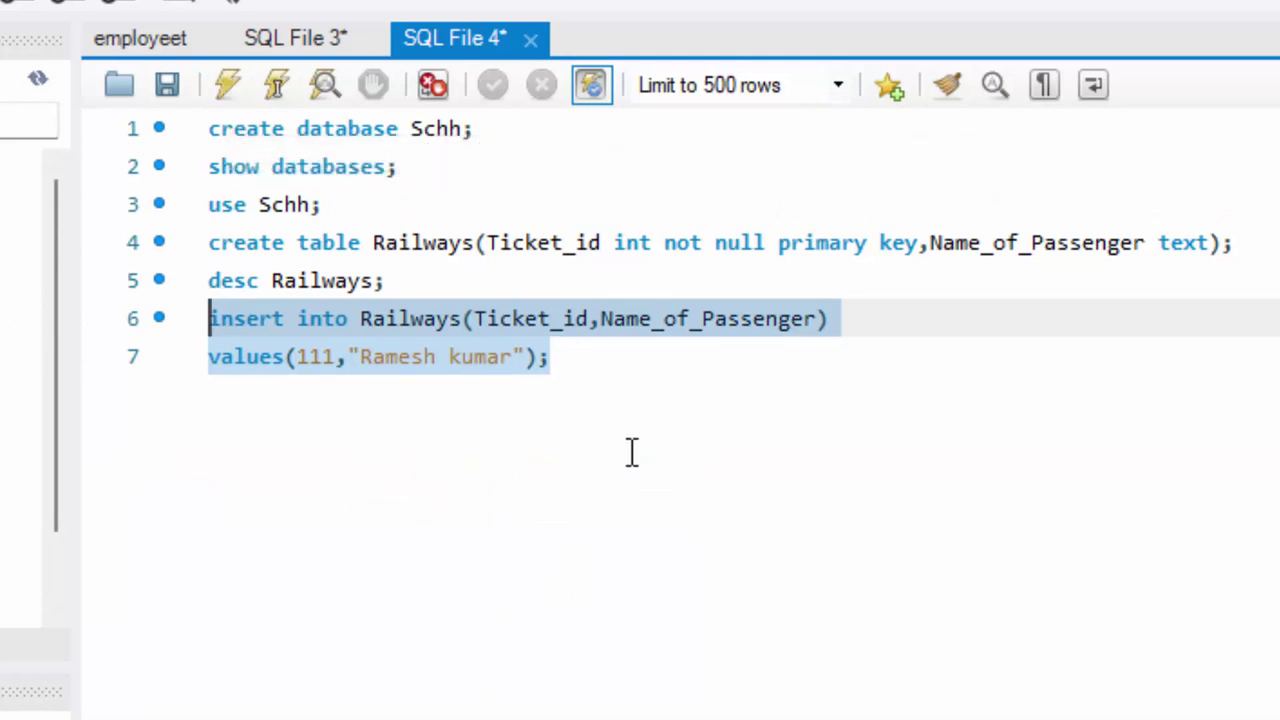
Step: Run 'select * from Railways;' on a new line to show the Ticket_id 111 row
{"action": "left_click", "coordinate": [616, 360]}
{"action": "key", "text": "Return"}
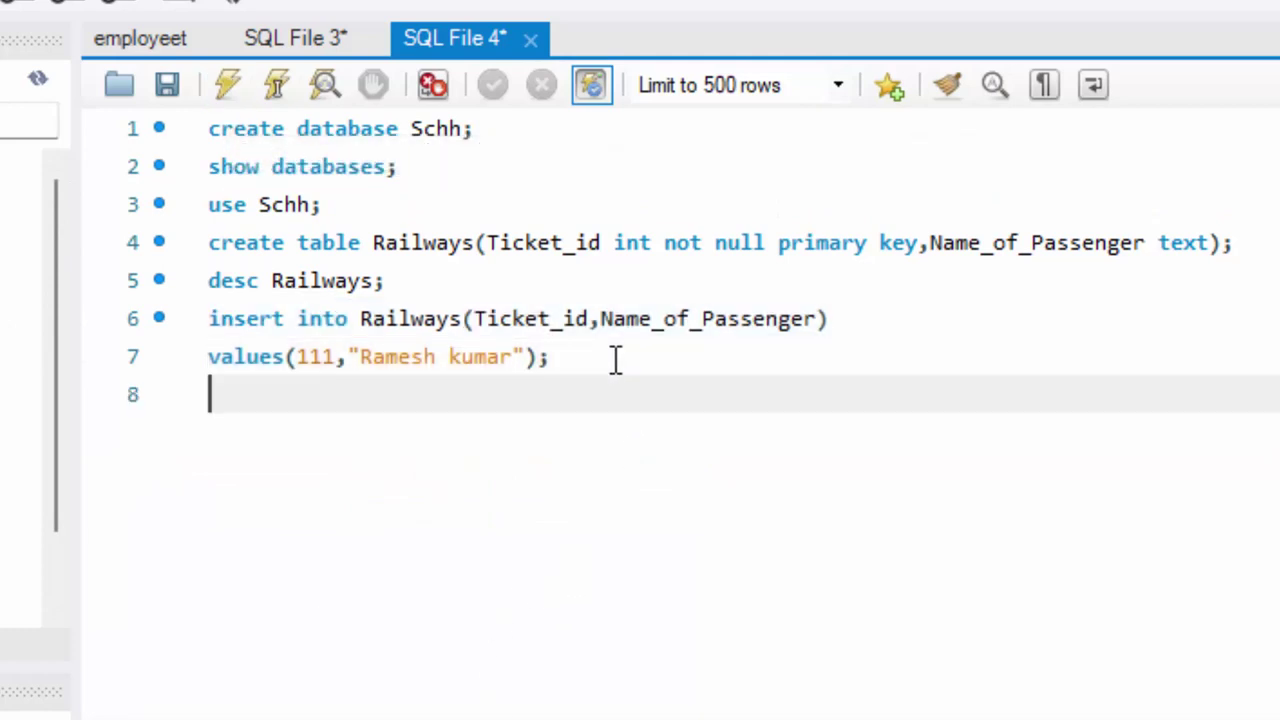
{"action": "type", "text": "select"}
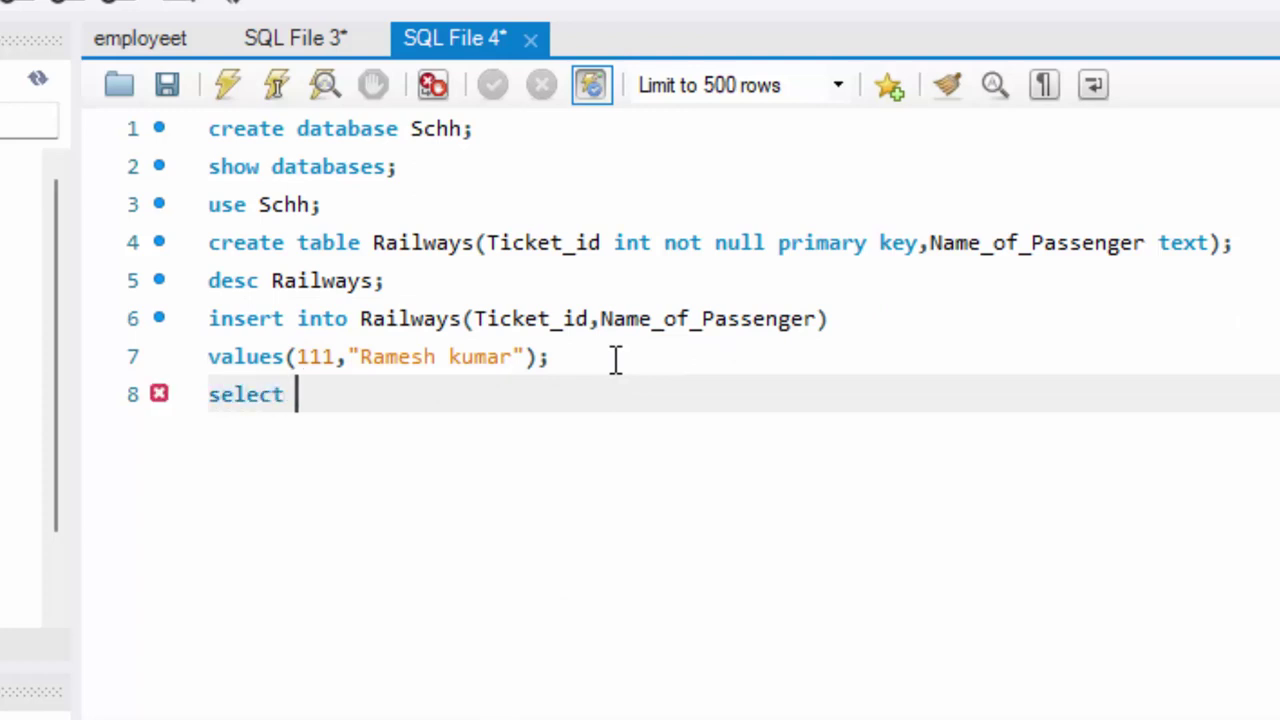
{"action": "type", "text": " * from "}
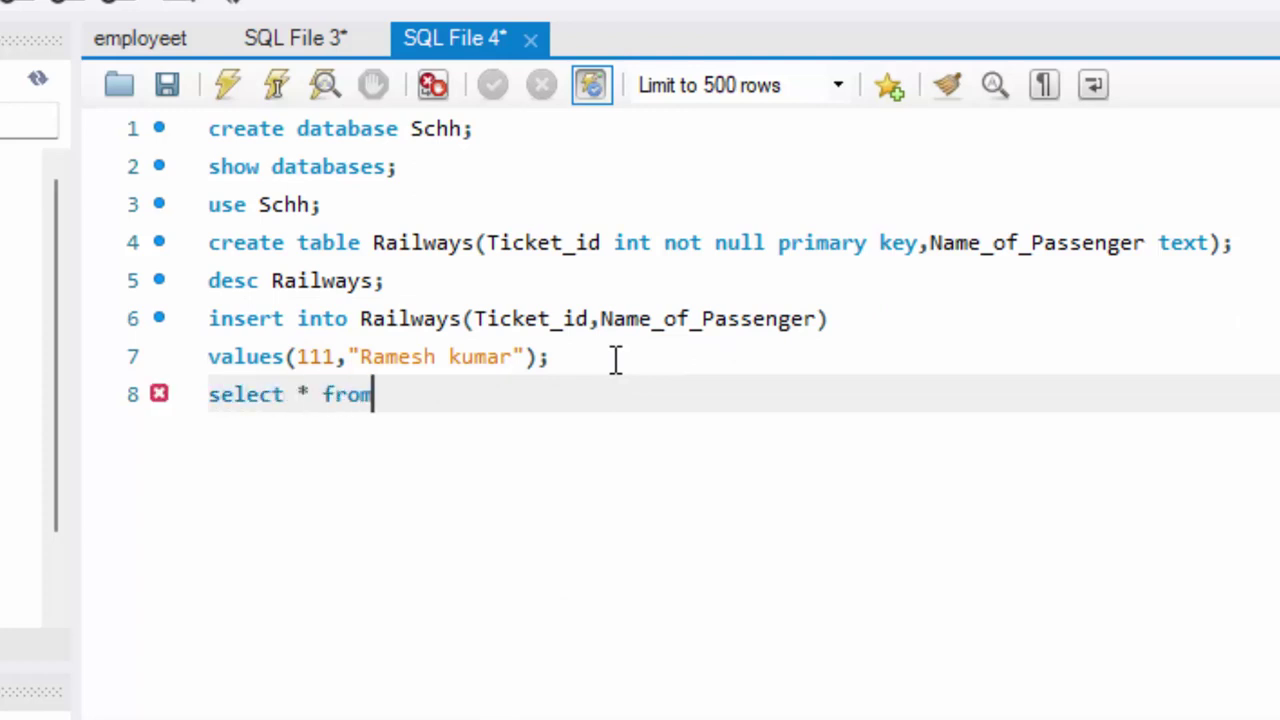
{"action": "type", "text": "Rail"}
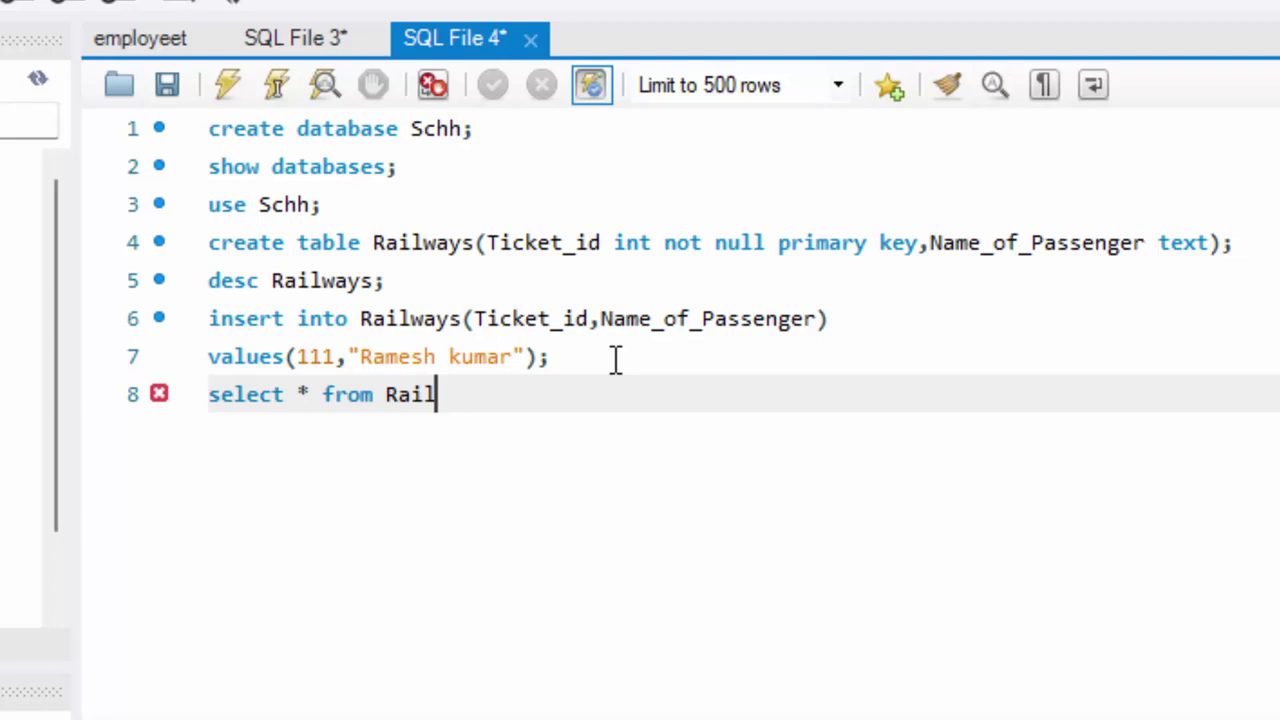
{"action": "type", "text": "ways"}
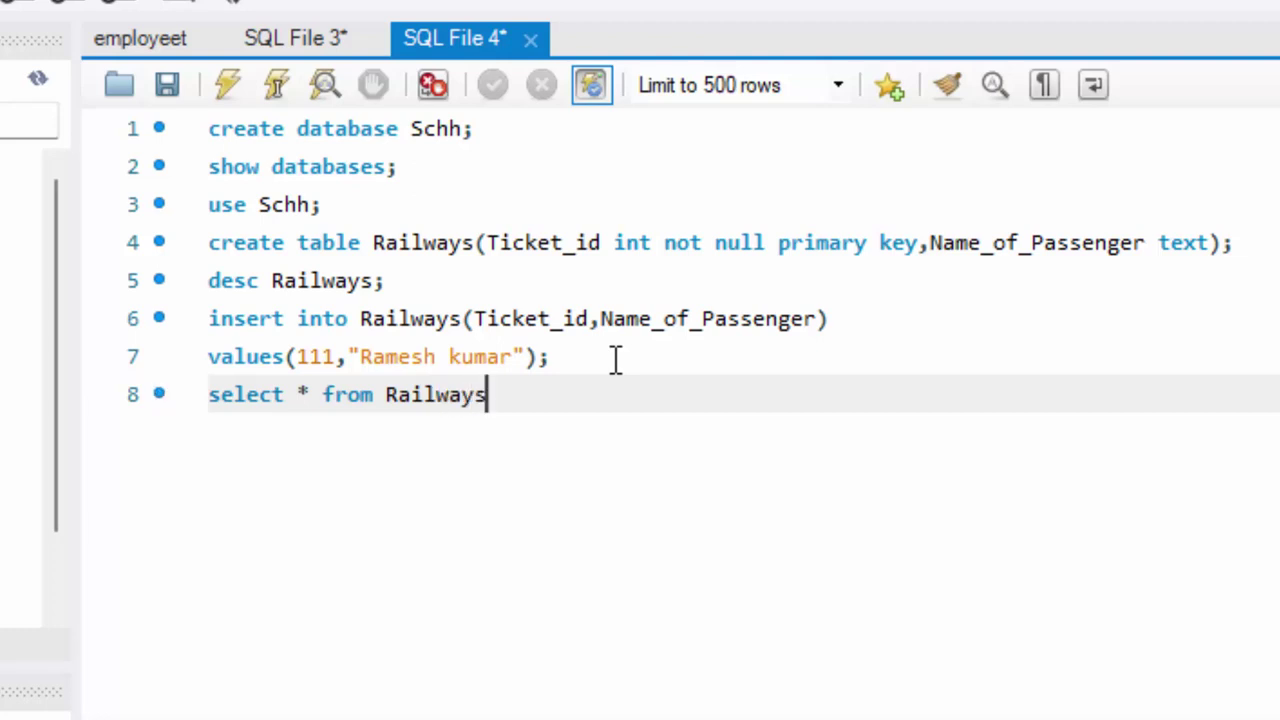
{"action": "type", "text": ";"}
{"action": "left_click_drag", "start_coordinate": [611, 378], "coordinate": [108, 372]}
{"action": "left_click", "coordinate": [97, 391]}
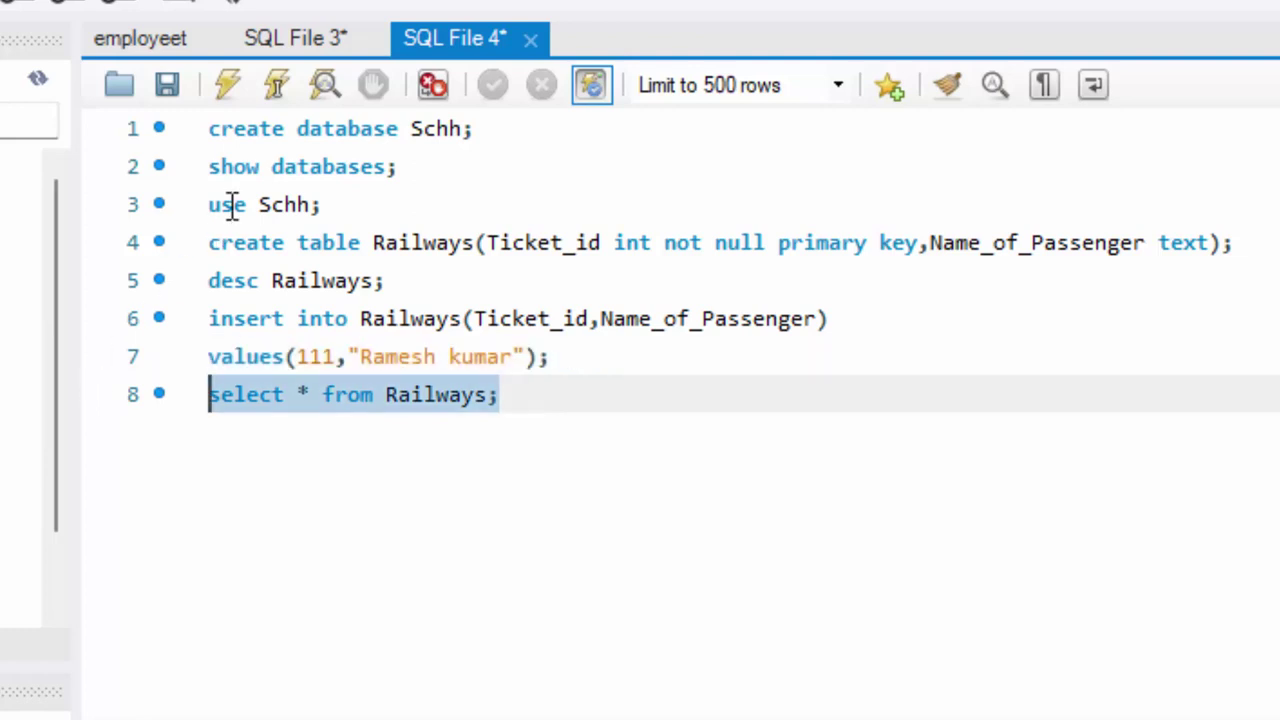
{"action": "left_click", "coordinate": [228, 90]}
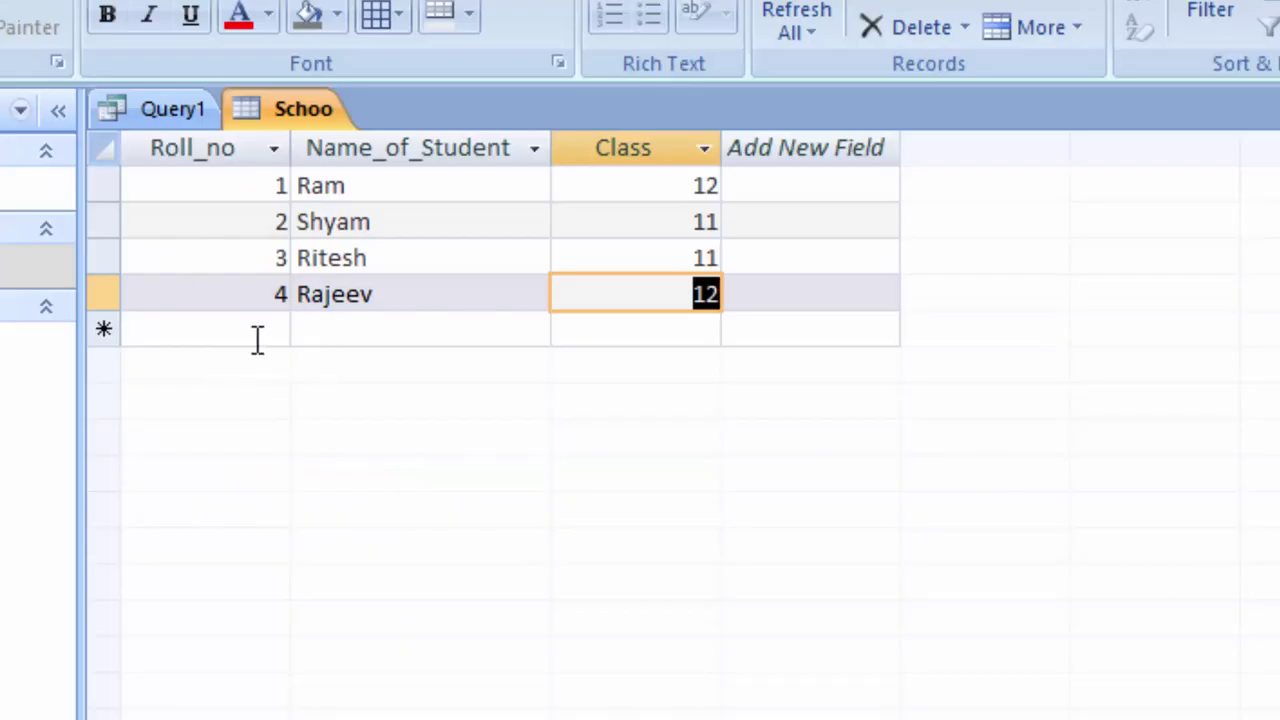
Step: Start a new Schoo record with Roll_no 5 and the student's name, ready for Class
{"action": "left_click", "coordinate": [247, 324]}
{"action": "type", "text": "5"}
{"action": "key", "text": "Tab"}
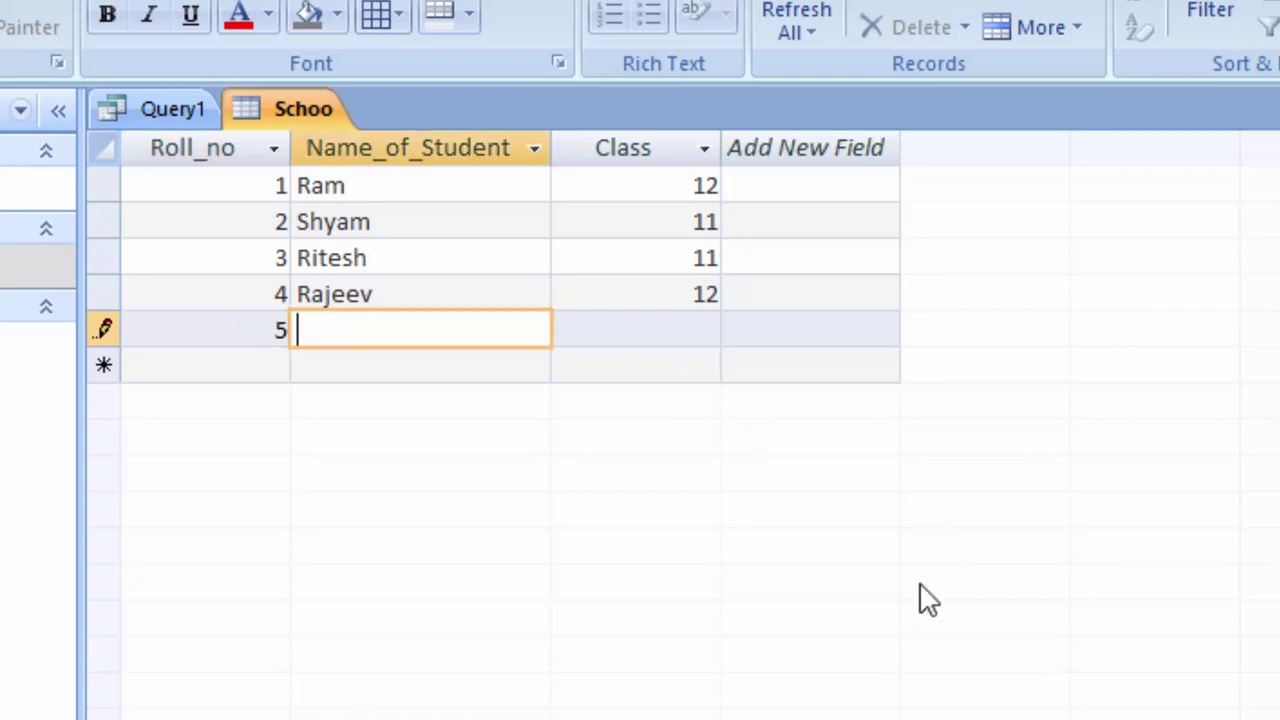
{"action": "type", "text": "Heena"}
{"action": "key", "text": "Tab"}
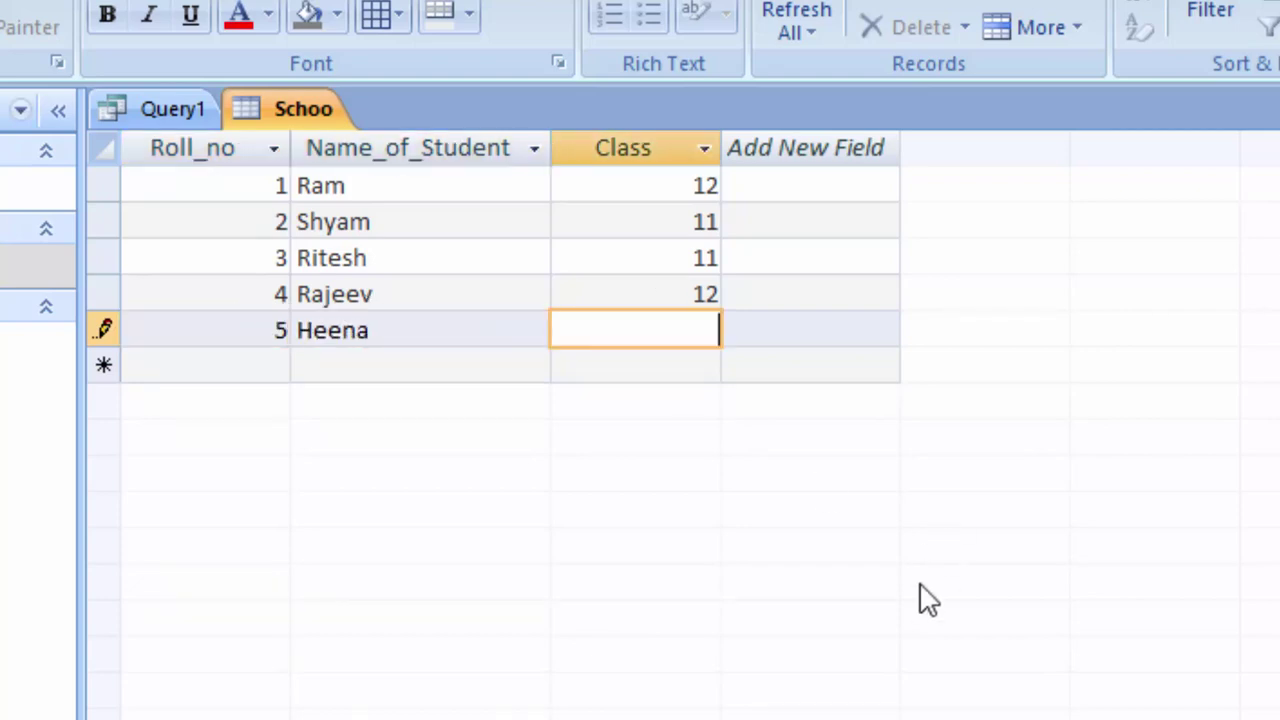